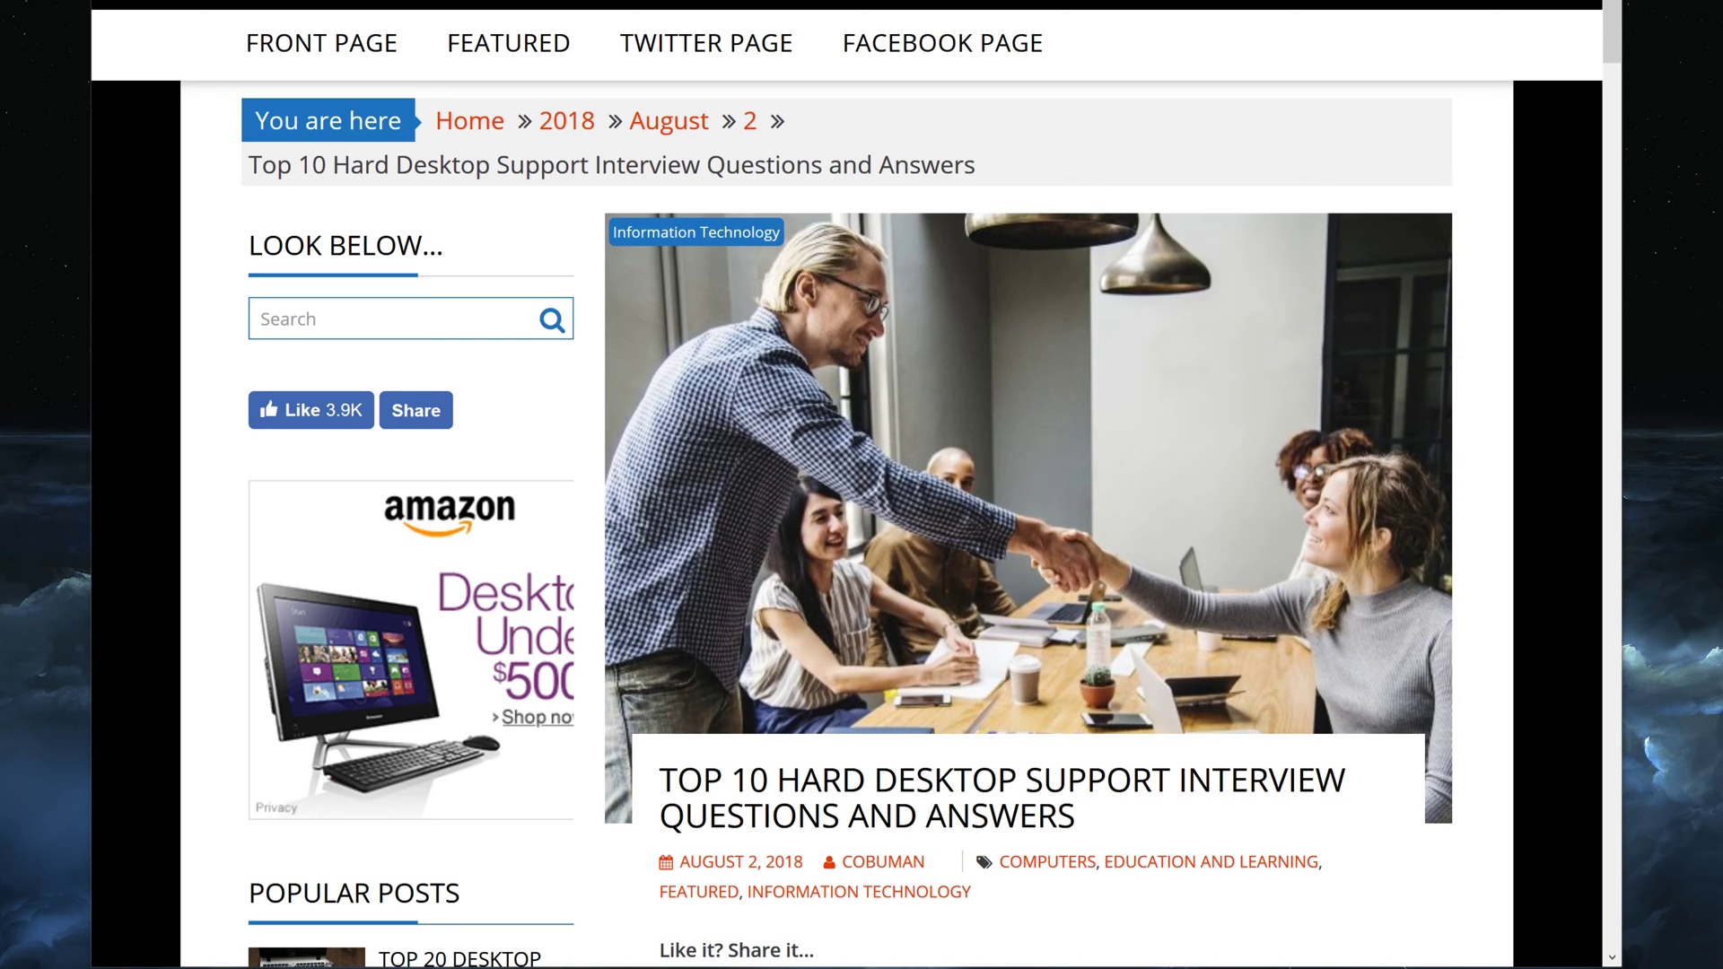
# Highlight the title 'Top 10 Hard Desktop Support Interview Questions and Answers', then scroll to the introduction
pyautogui.moveTo(659, 780); pyautogui.dragTo(1089, 815)
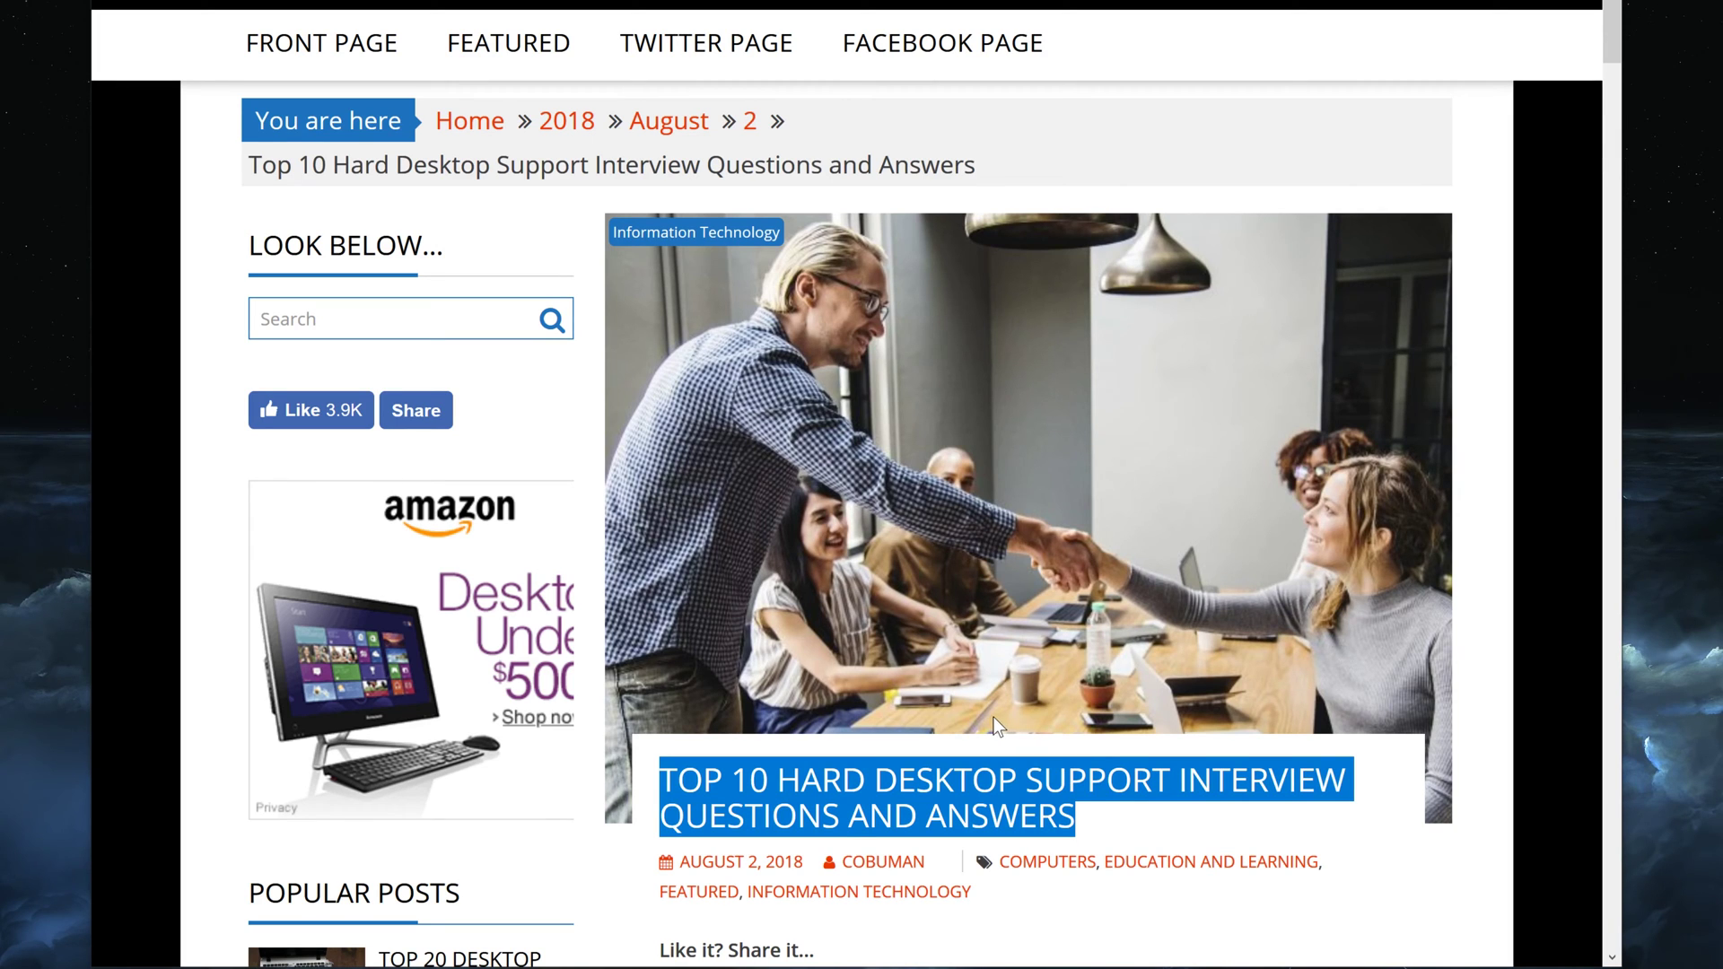
pyautogui.scroll(-8, 993, 718)
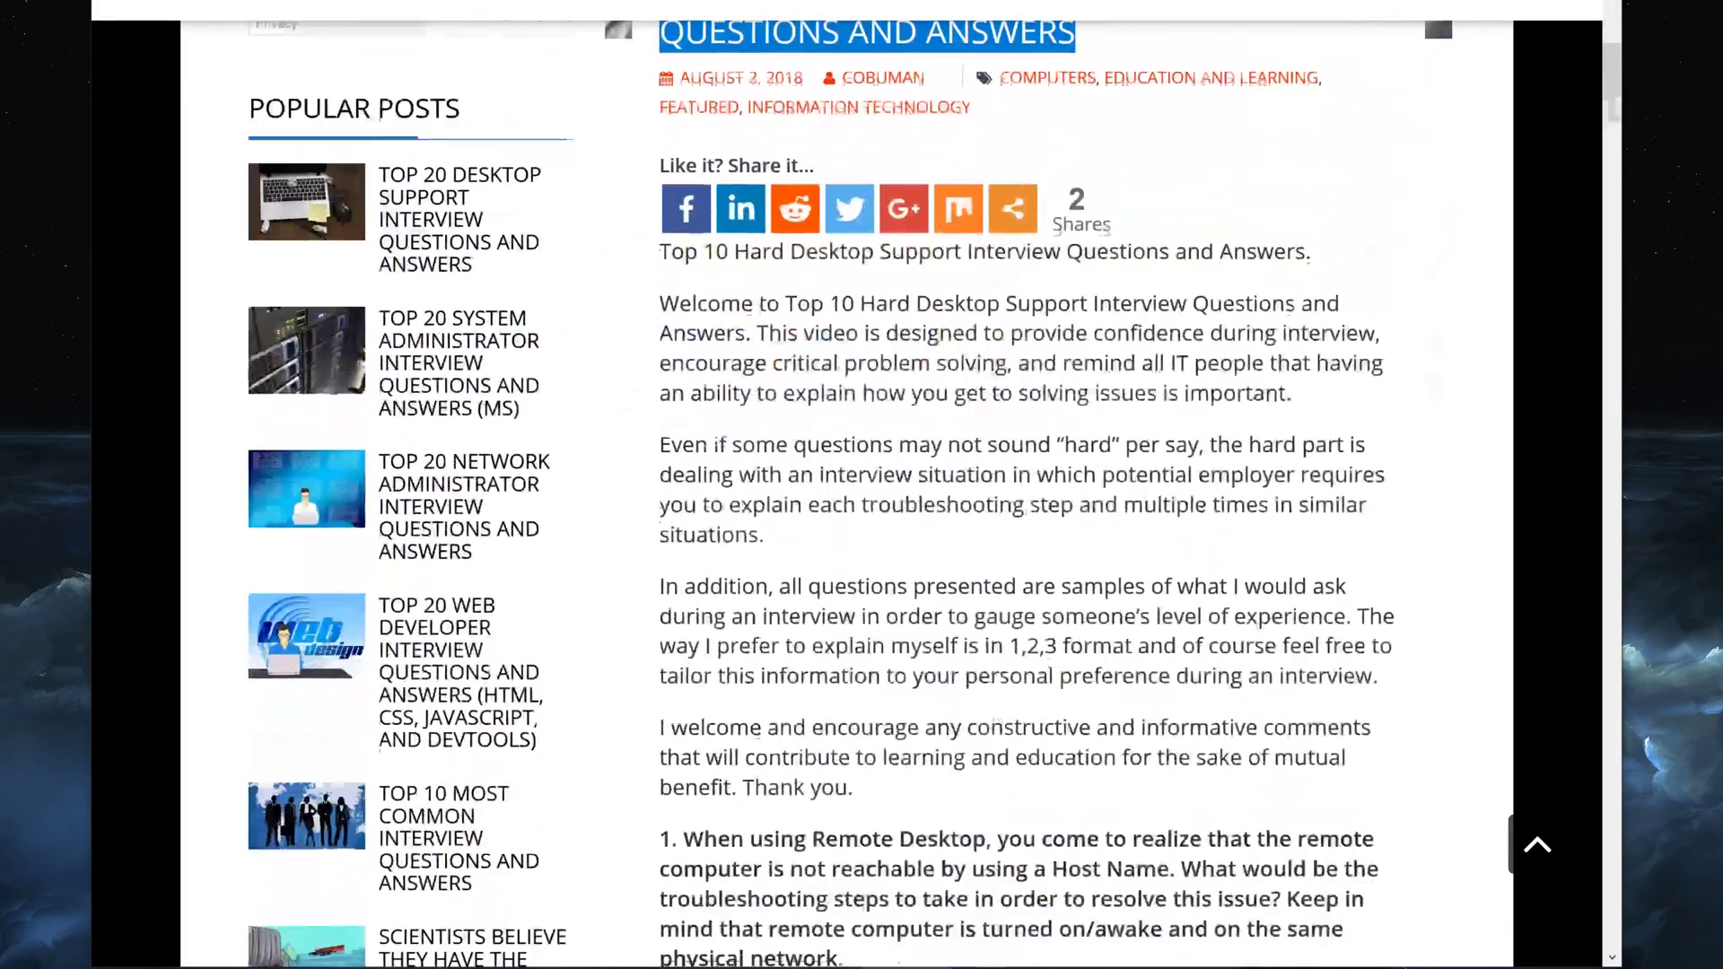
# Scroll to question 3 on Direct IP Printing setup and select the word 'First' in its answer
pyautogui.scroll(-3, 996, 709)
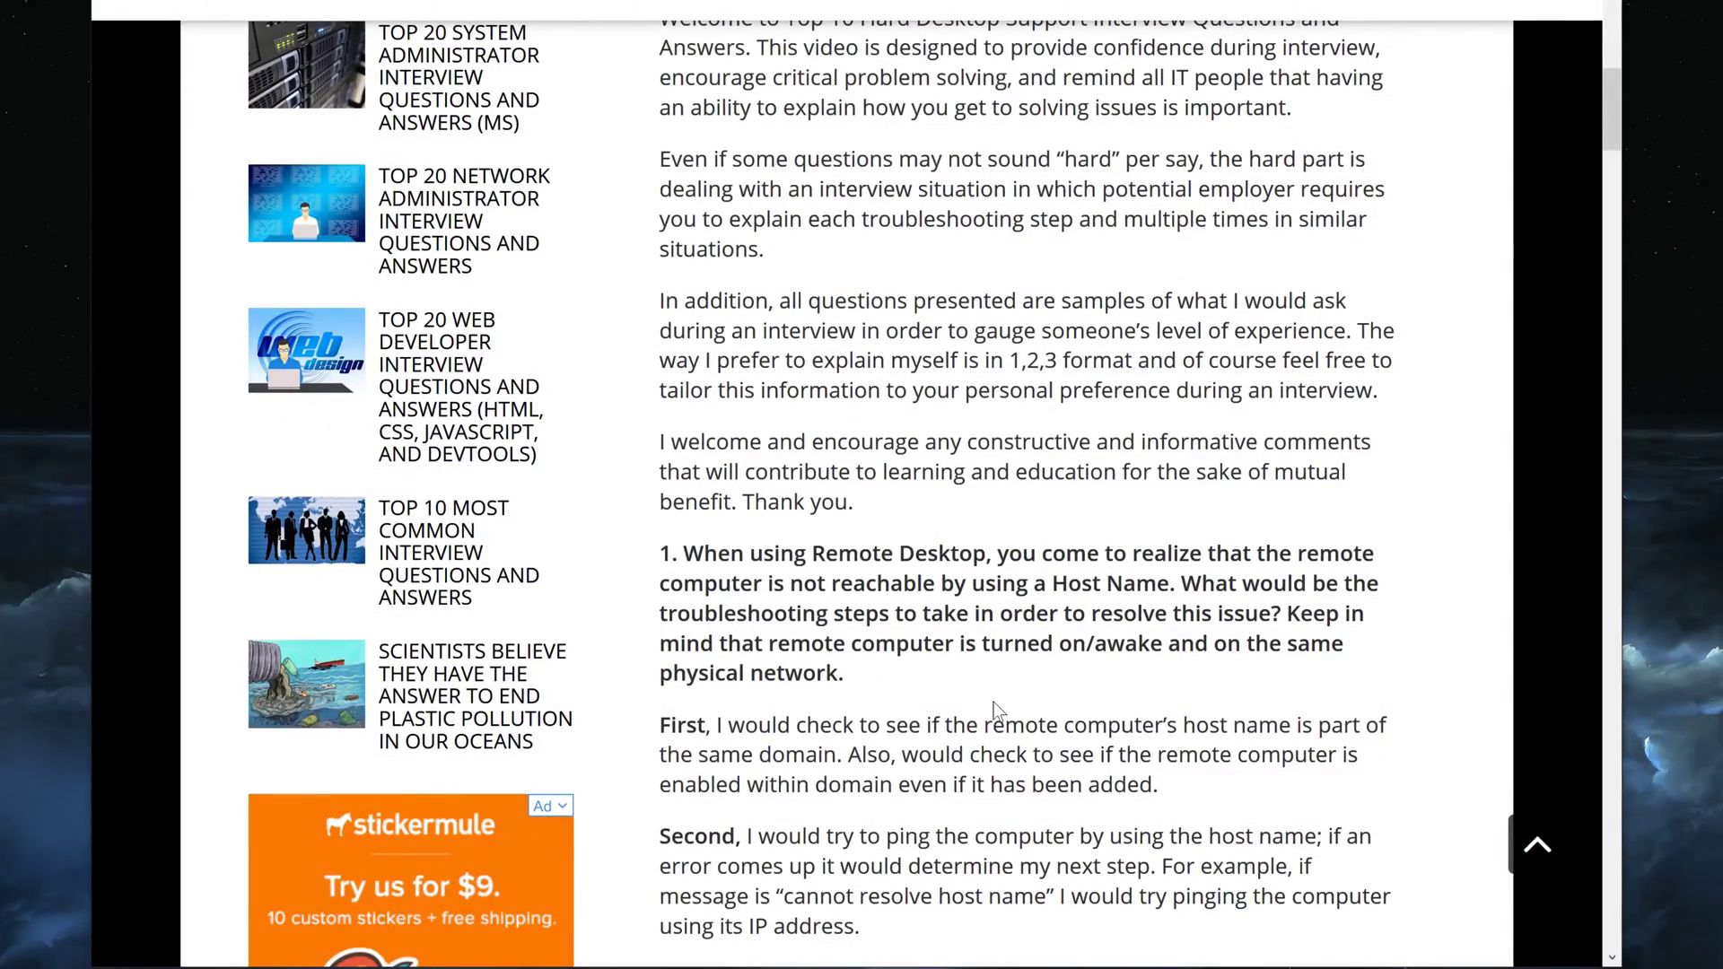
pyautogui.scroll(-2, 993, 708)
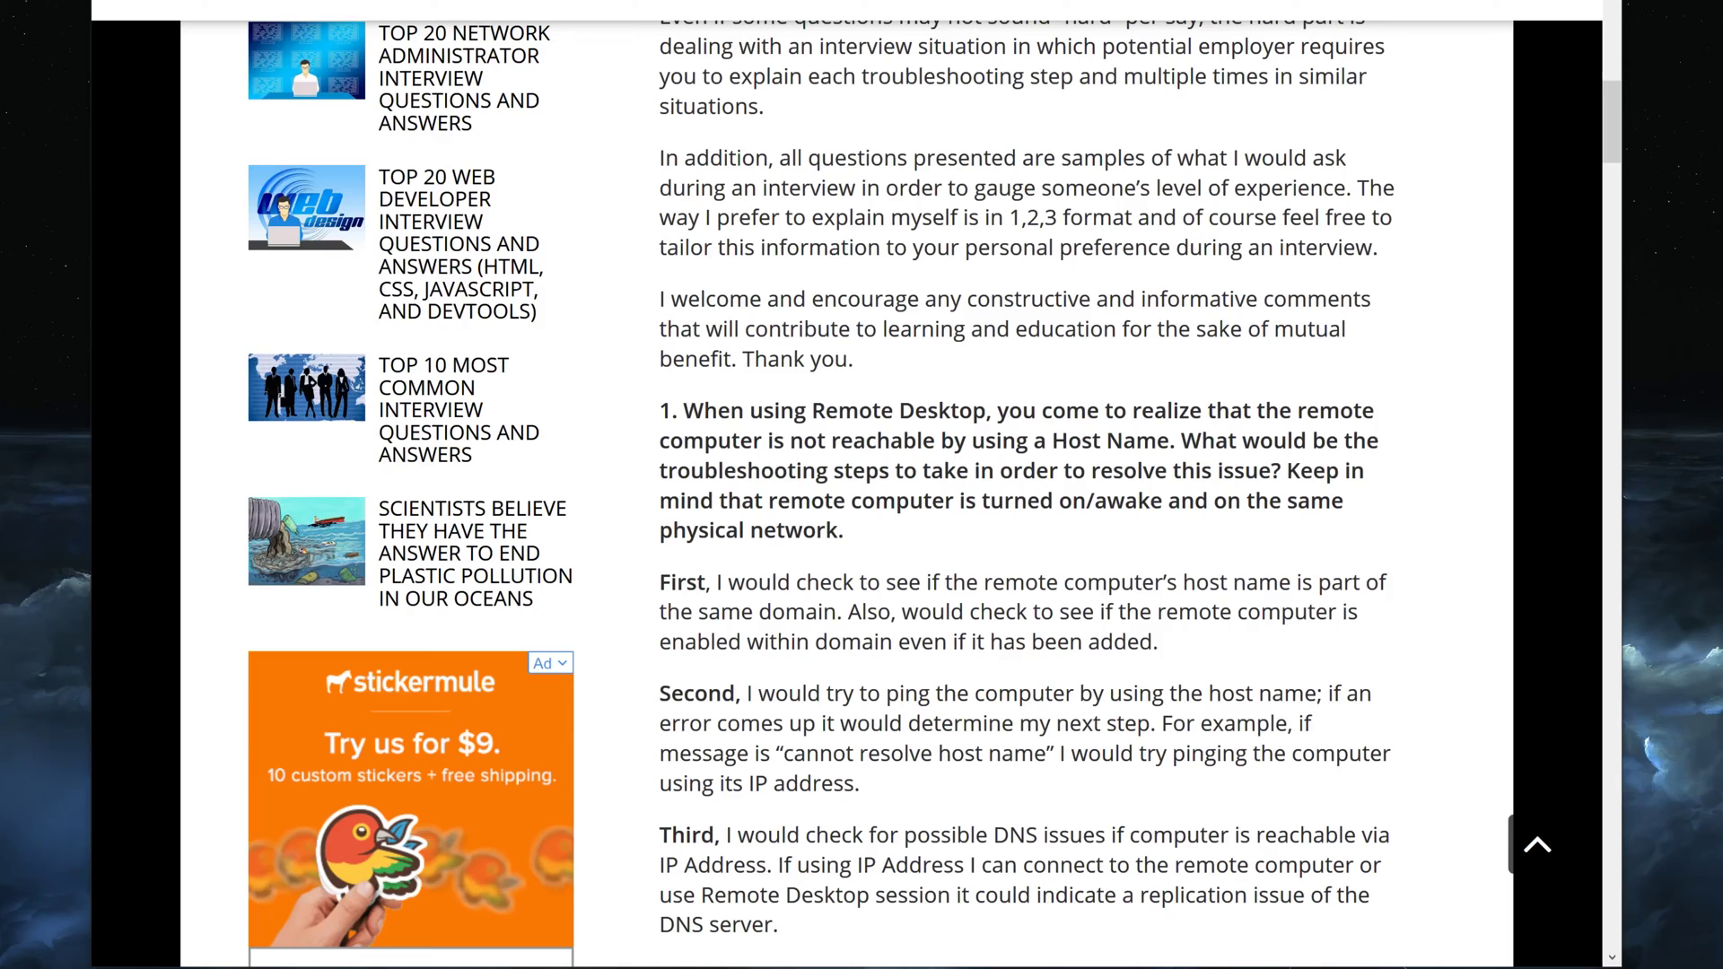
pyautogui.scroll(-8, 993, 494)
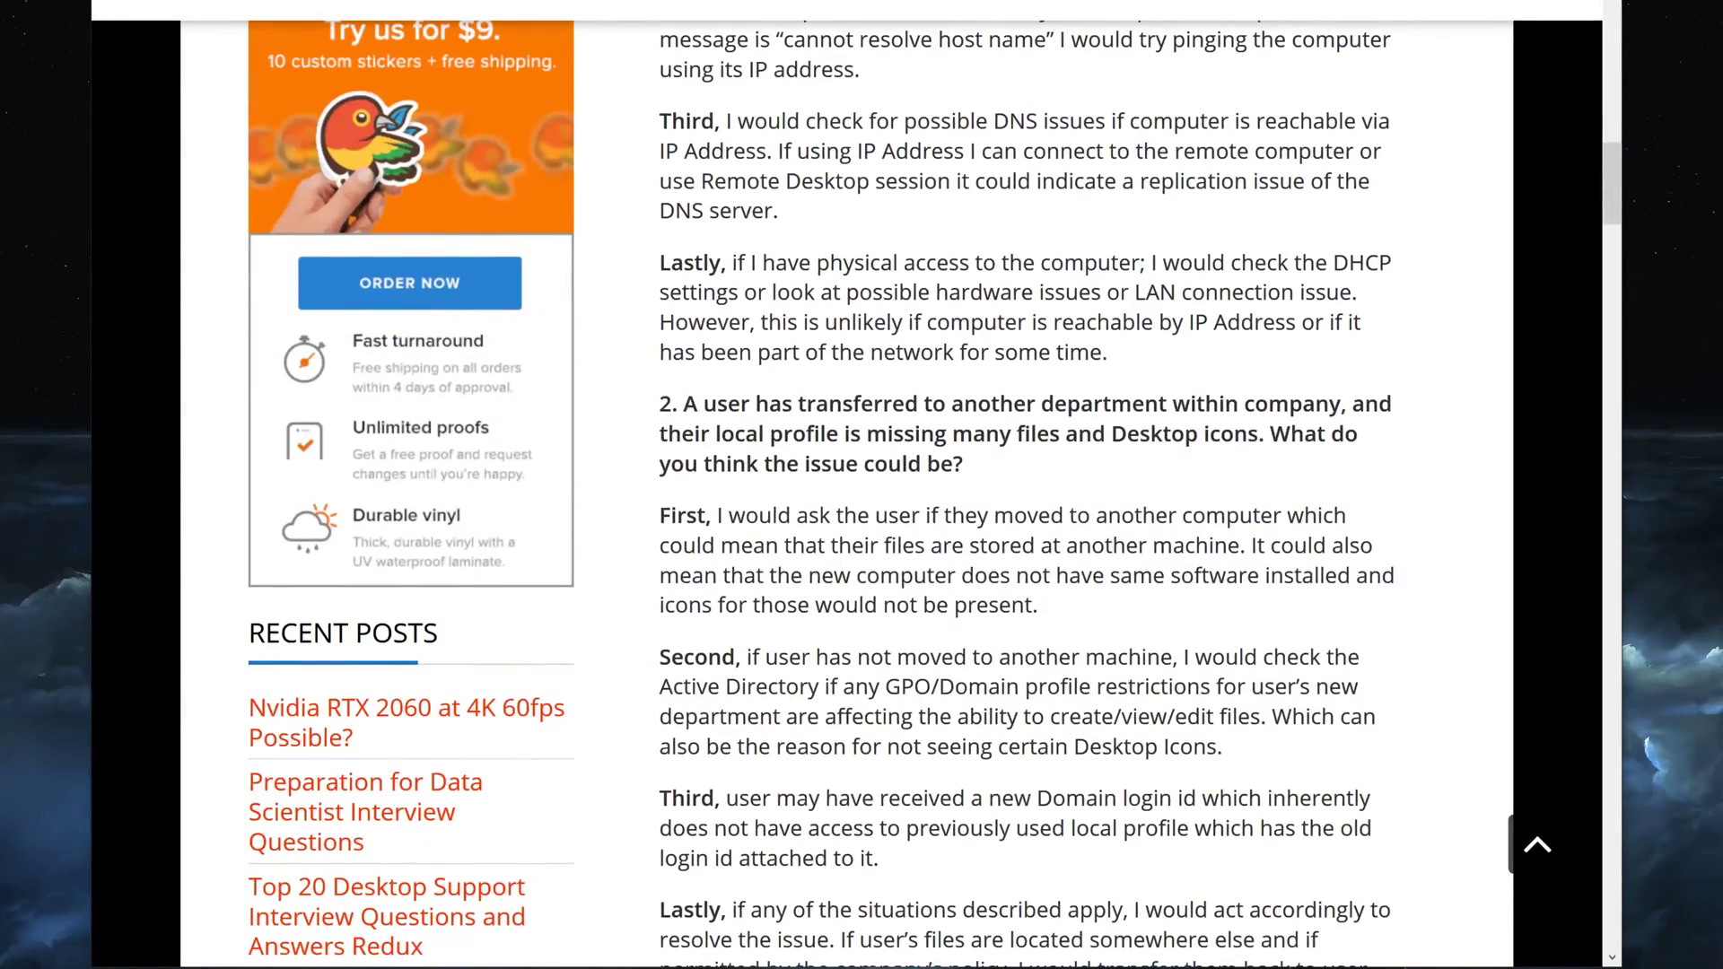
pyautogui.scroll(-5, 1063, 448)
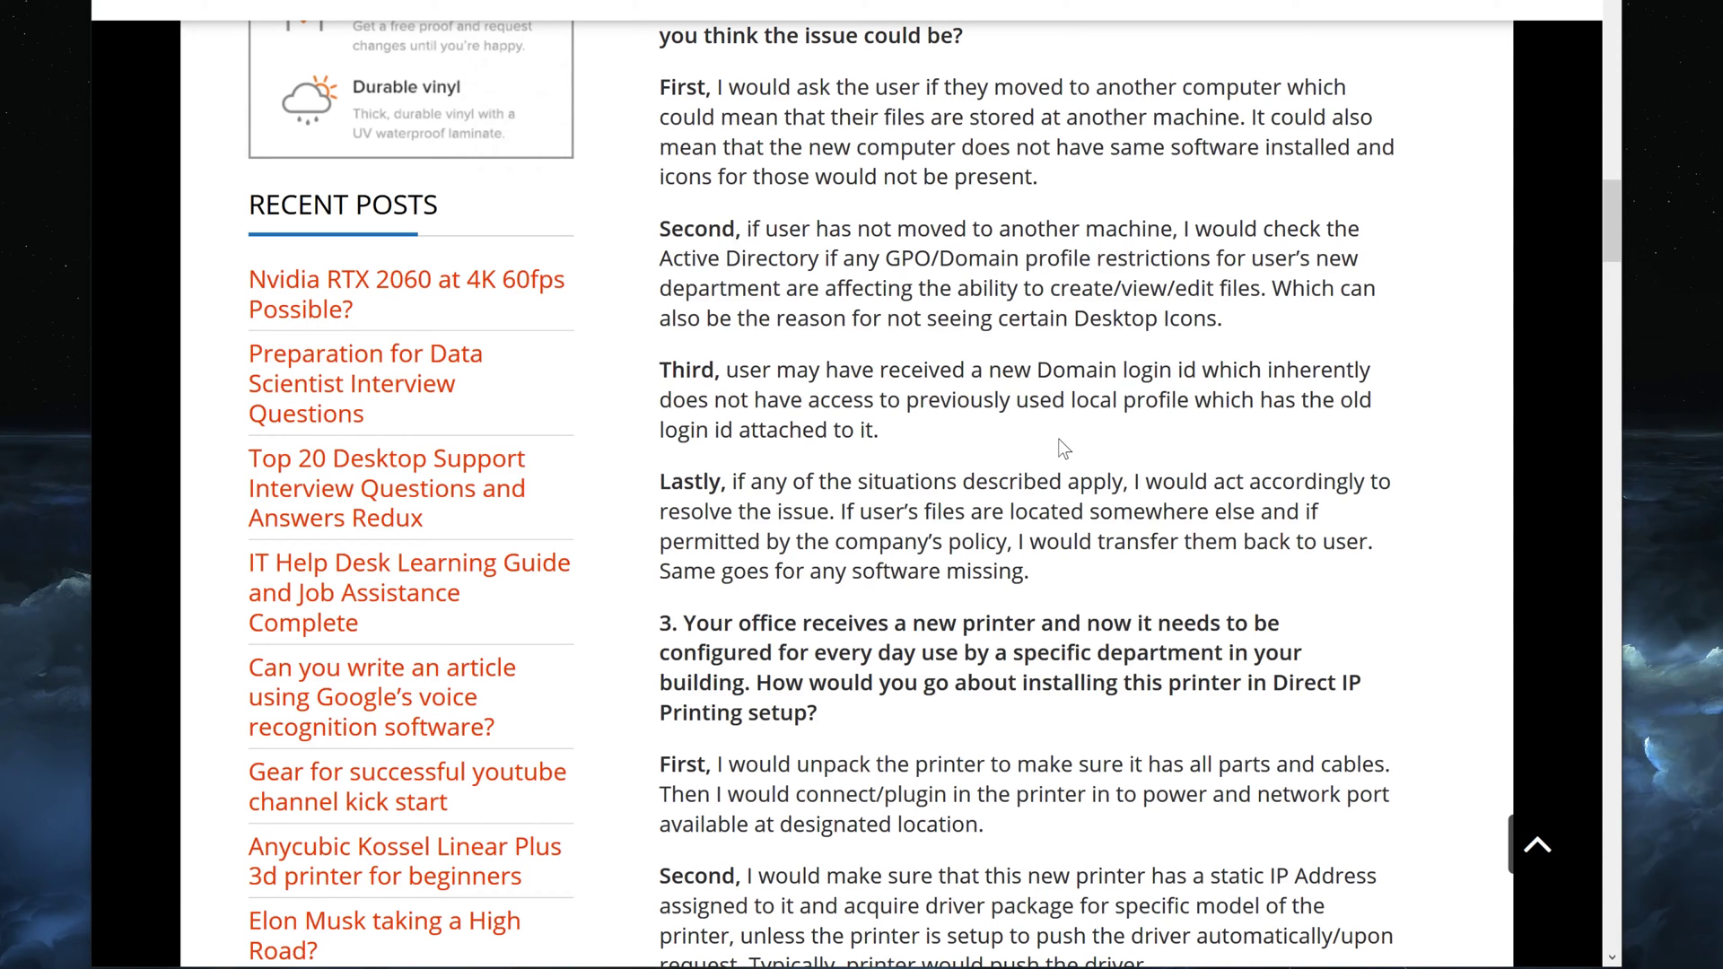
pyautogui.scroll(-2, 1064, 449)
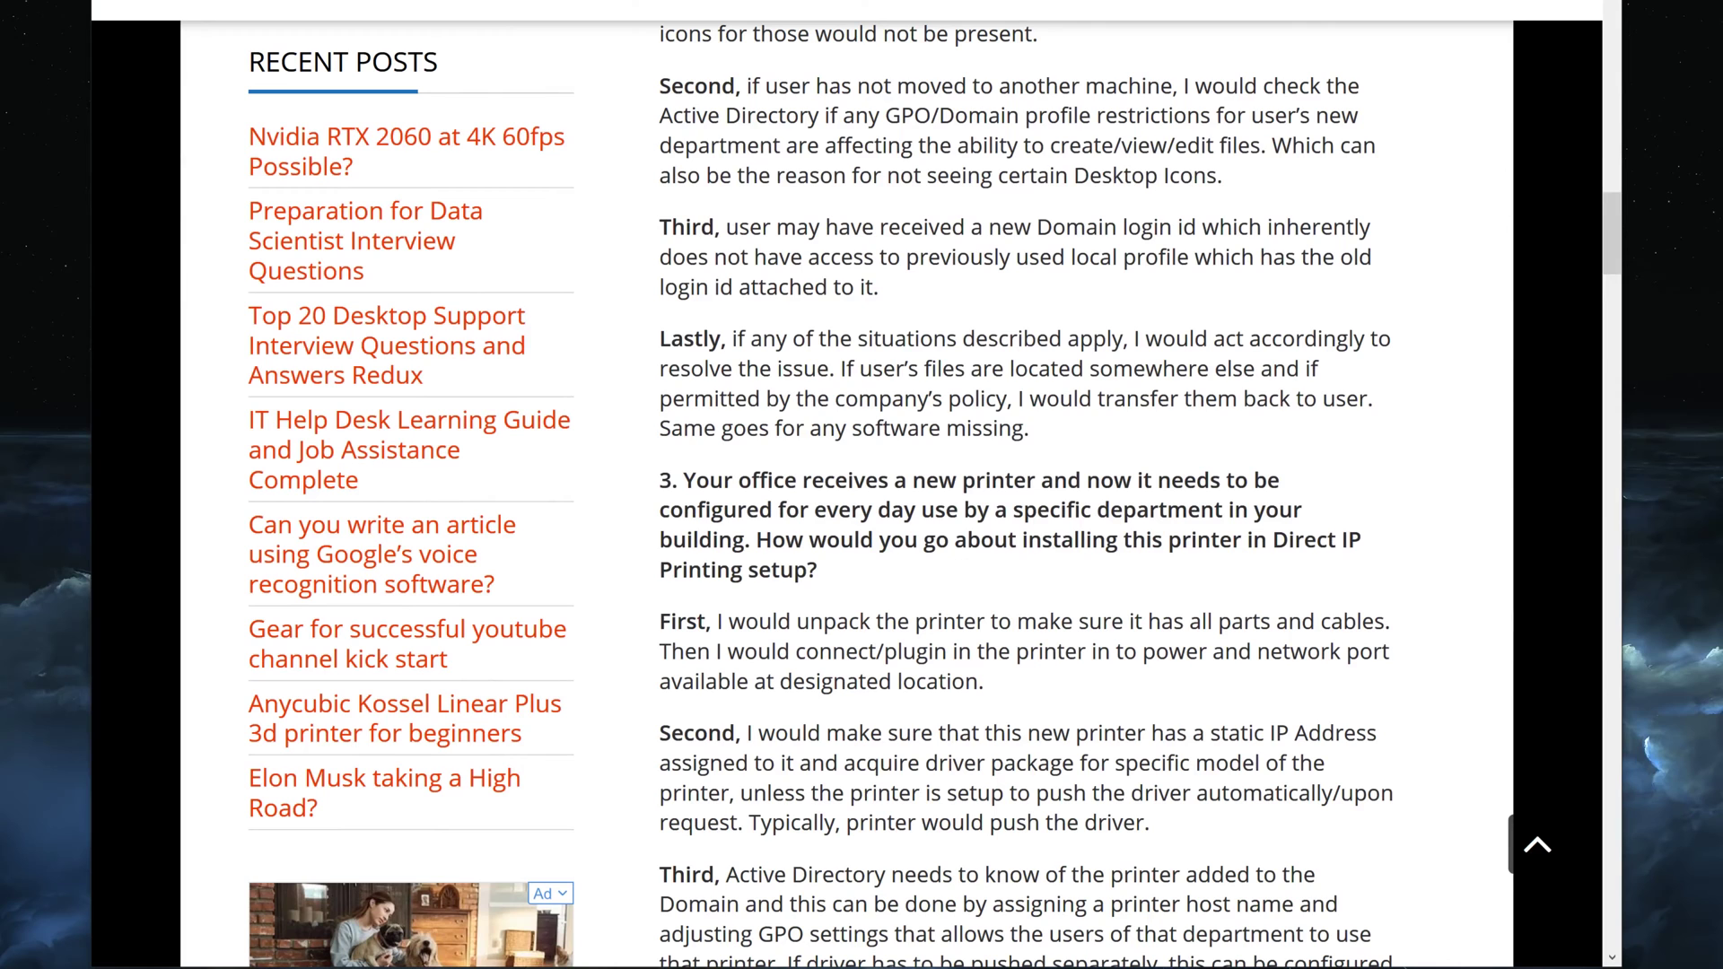
pyautogui.scroll(-2, 1064, 448)
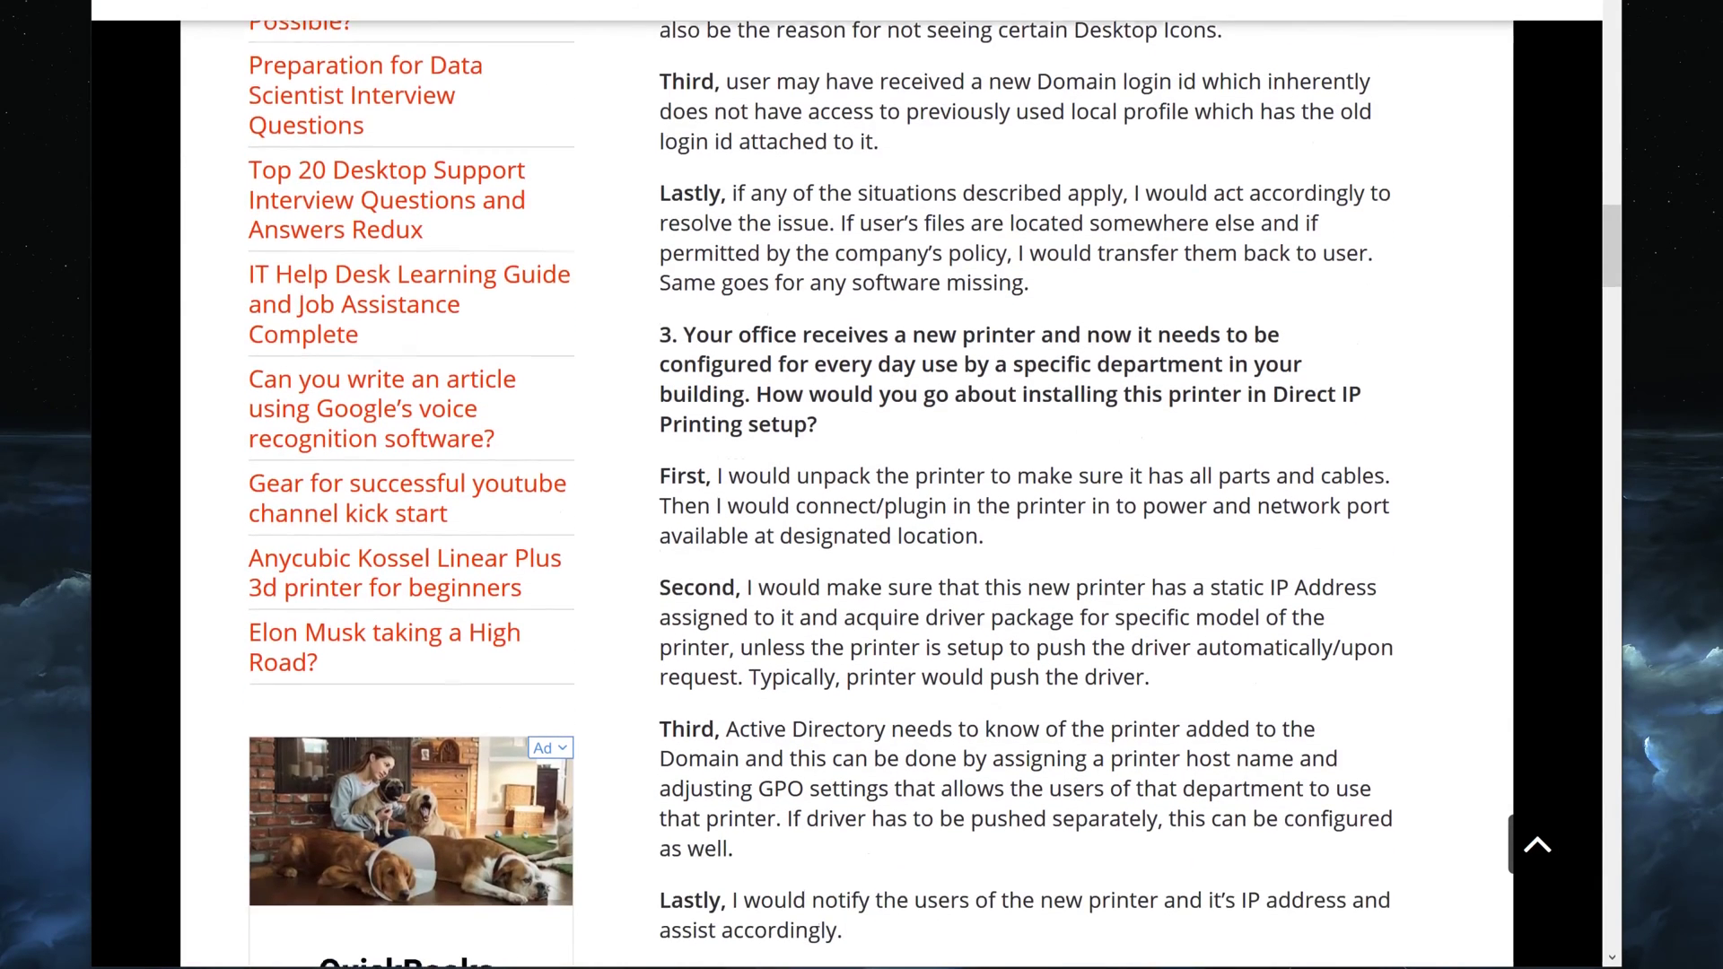
pyautogui.scroll(-2, 1063, 448)
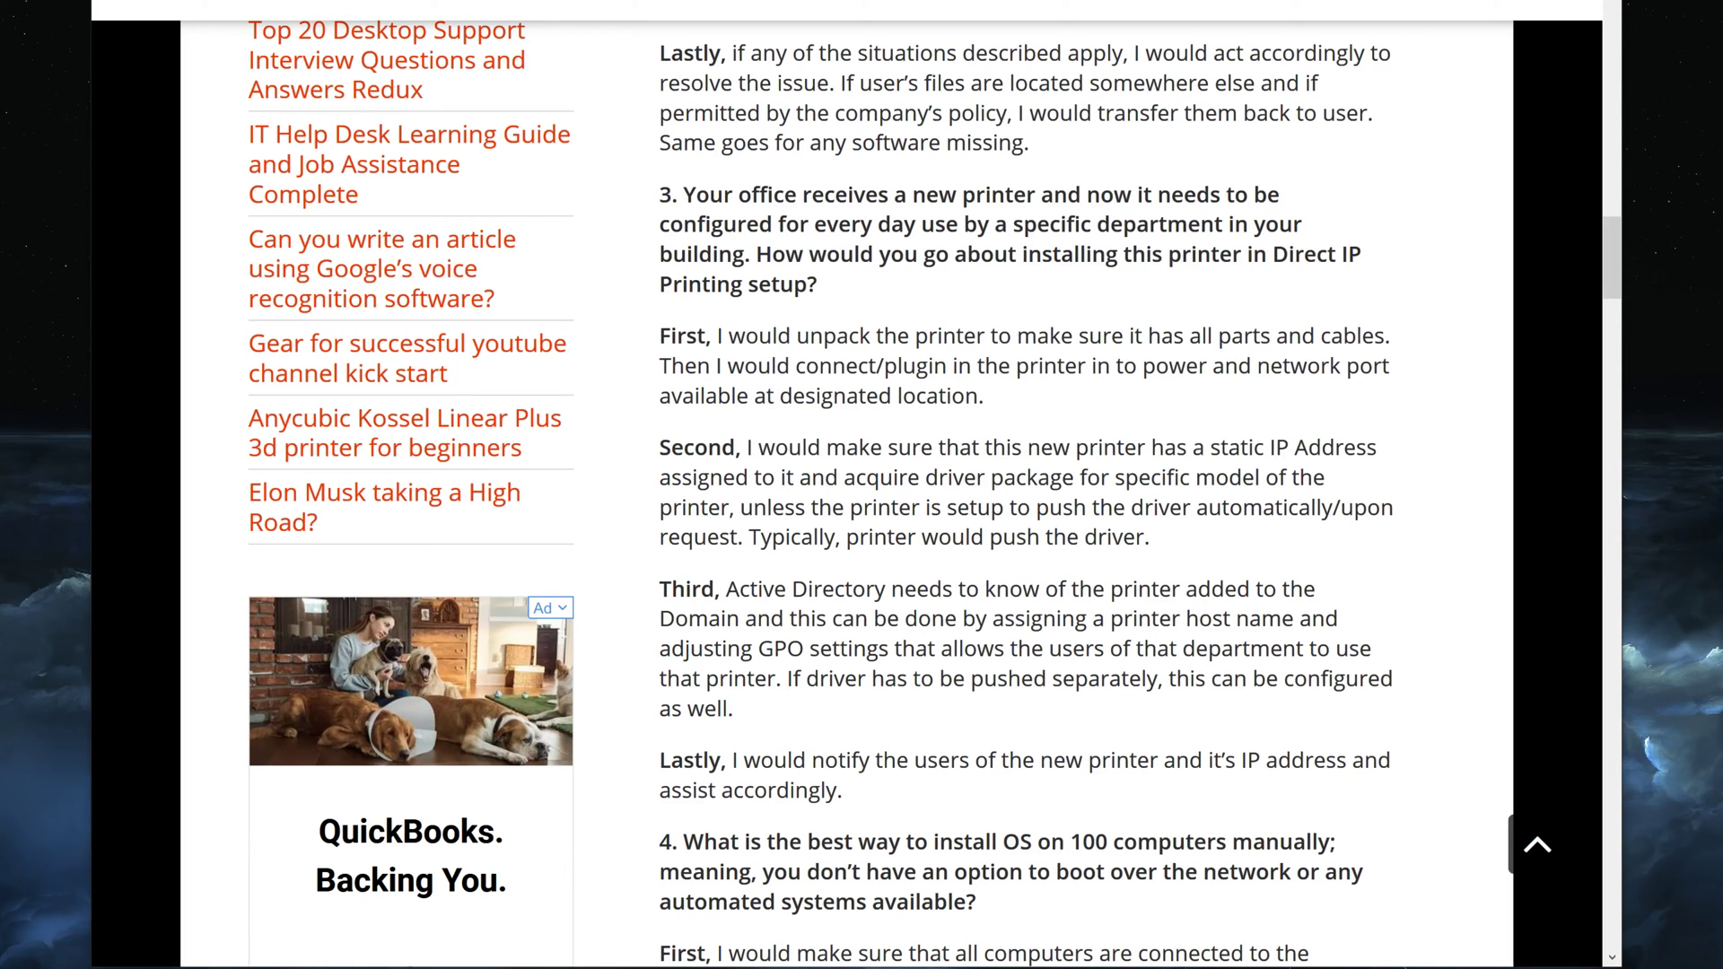
pyautogui.hotkey('shift', 'Right')
pyautogui.hotkey('shift', 'Right')
pyautogui.hotkey('shift', 'Right')
pyautogui.hotkey('shift', 'Right')
pyautogui.hotkey('shift', 'Right')
pyautogui.hotkey('shift', 'Right')
pyautogui.hotkey('shift', 'Right')
pyautogui.press('Right')
pyautogui.hotkey('shift', 'Home')
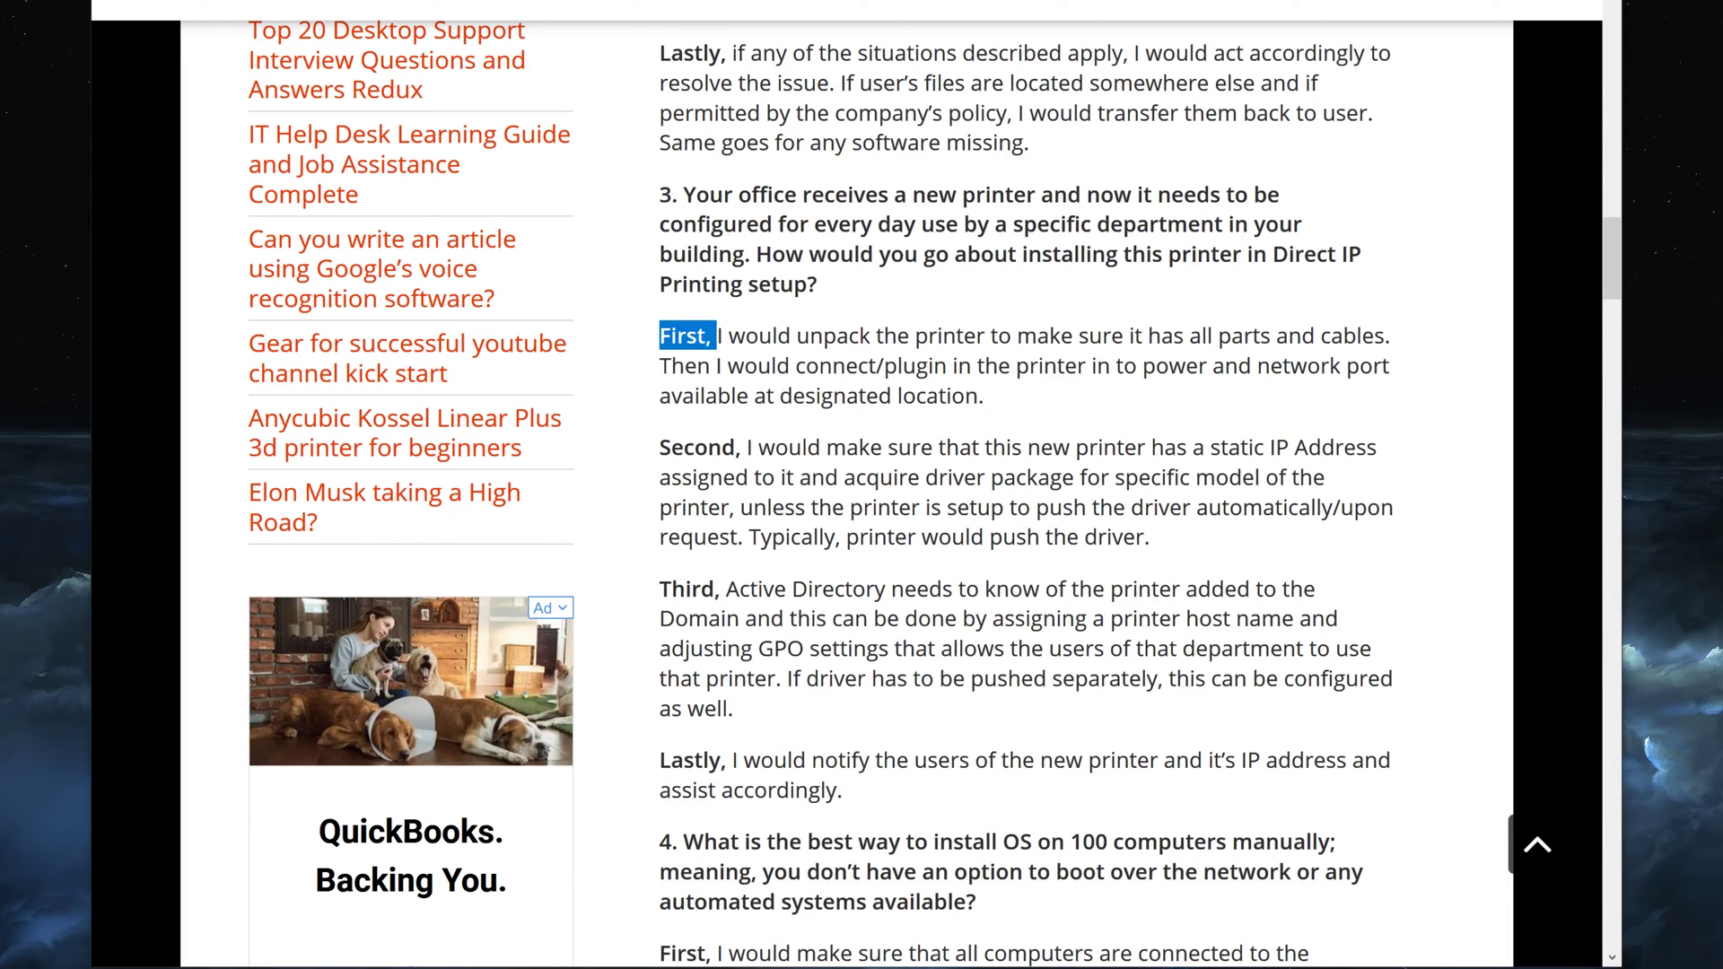
pyautogui.press('Down')
pyautogui.press('Down')
pyautogui.press('Down')
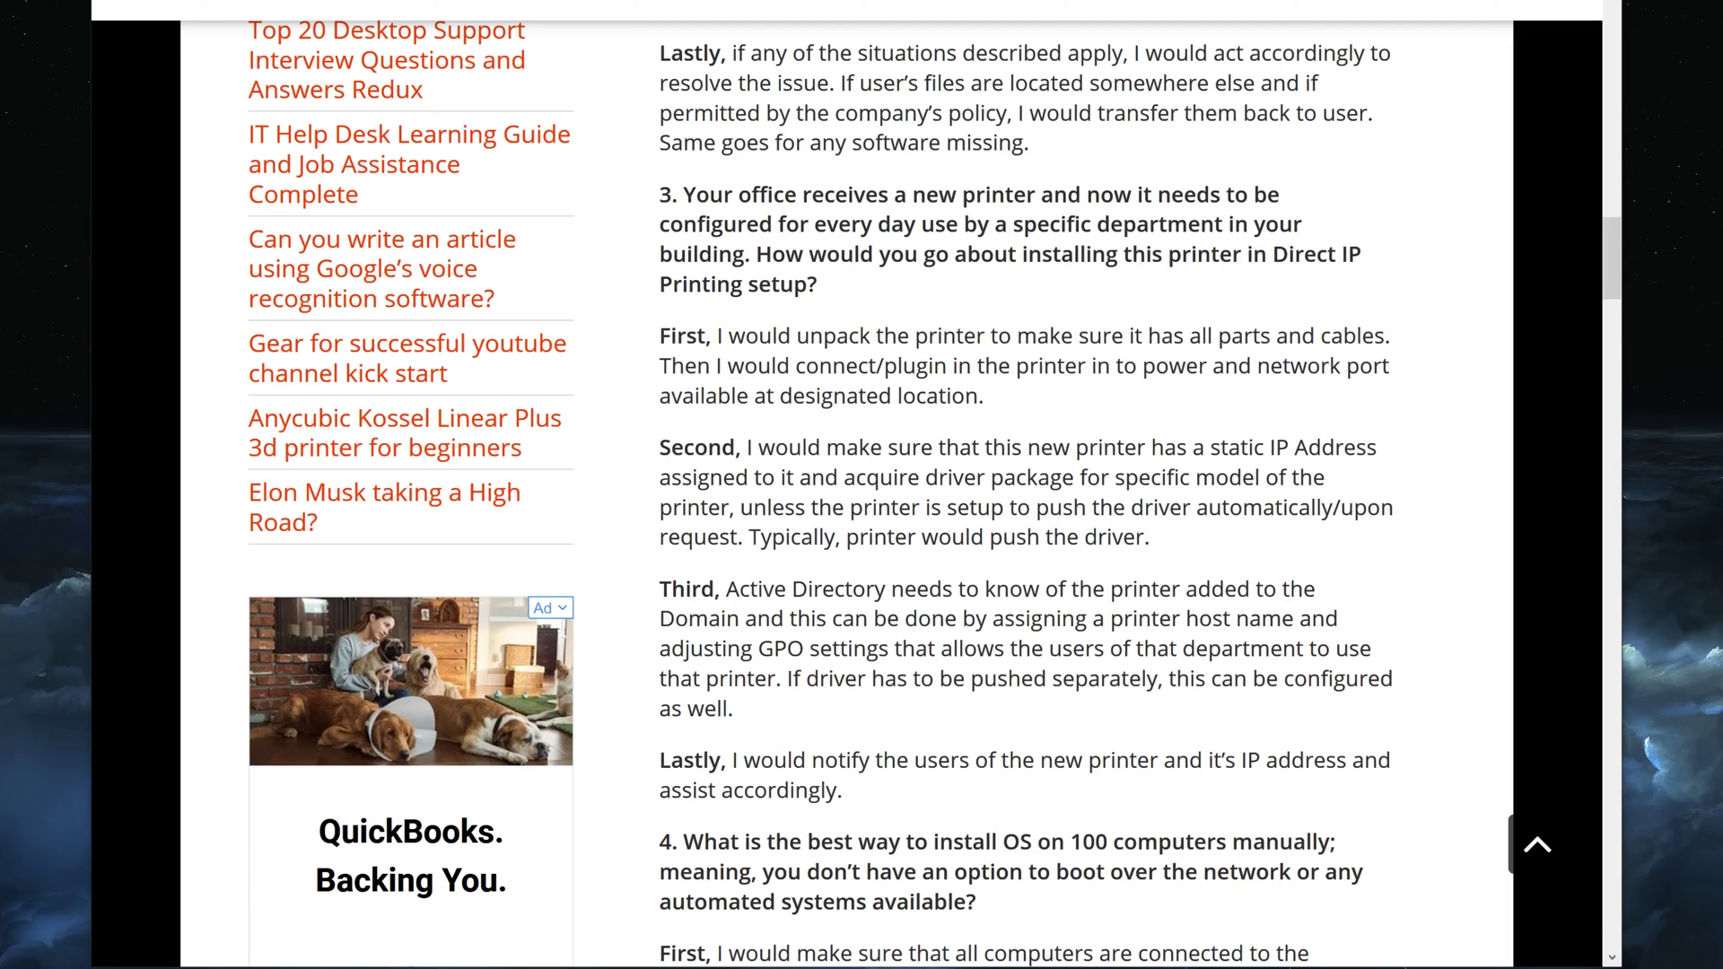
pyautogui.hotkey('shift', 'Right')
pyautogui.hotkey('shift', 'Right')
pyautogui.hotkey('shift', 'Right')
pyautogui.hotkey('shift', 'Right')
pyautogui.hotkey('shift', 'Right')
pyautogui.hotkey('shift', 'Right')
pyautogui.hotkey('shift', 'Right')
pyautogui.hotkey('shift', 'Right')
pyautogui.press('Down')
pyautogui.press('Down')
pyautogui.press('Down')
pyautogui.press('Down')
pyautogui.hotkey('shift', 'Right')
pyautogui.hotkey('shift', 'Right')
pyautogui.hotkey('shift', 'Right')
pyautogui.hotkey('shift', 'Right')
pyautogui.hotkey('shift', 'Right')
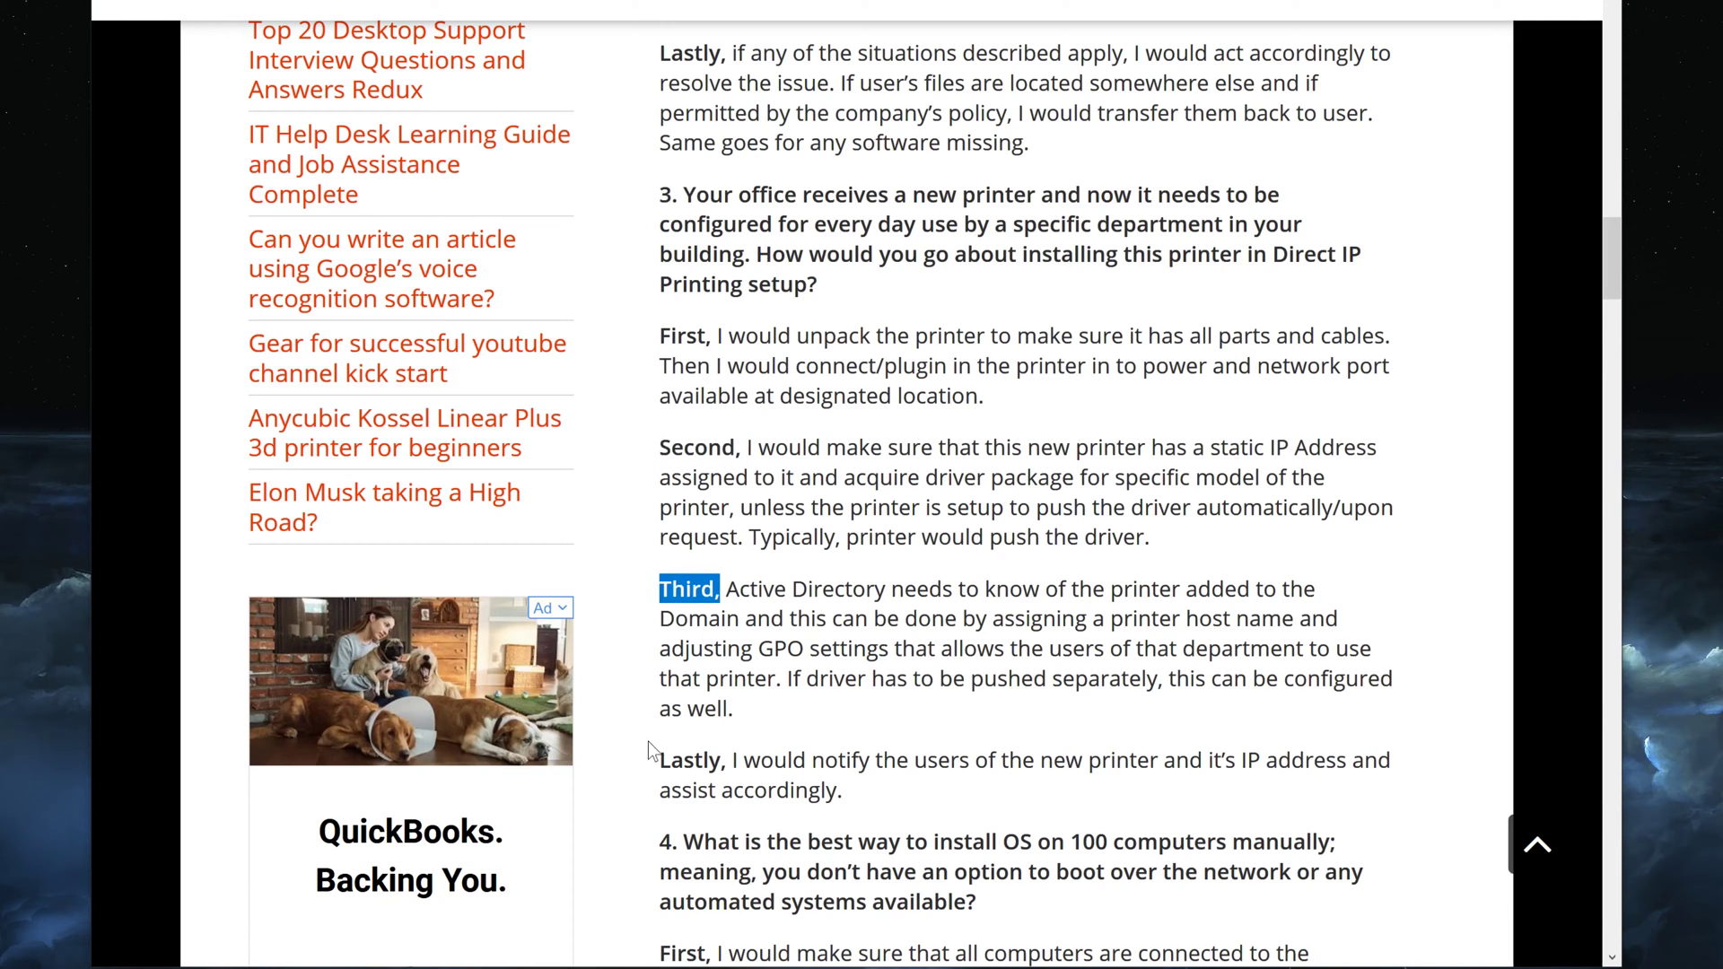
pyautogui.press('Down')
pyautogui.press('Down')
pyautogui.press('Down')
pyautogui.press('Down')
pyautogui.press('Down')
pyautogui.hotkey('shift', 'Right')
pyautogui.hotkey('shift', 'Right')
pyautogui.hotkey('shift', 'Right')
pyautogui.hotkey('shift', 'Right')
pyautogui.hotkey('shift', 'Right')
pyautogui.hotkey('shift', 'Right')
pyautogui.hotkey('shift', 'Right')
pyautogui.press('Up')
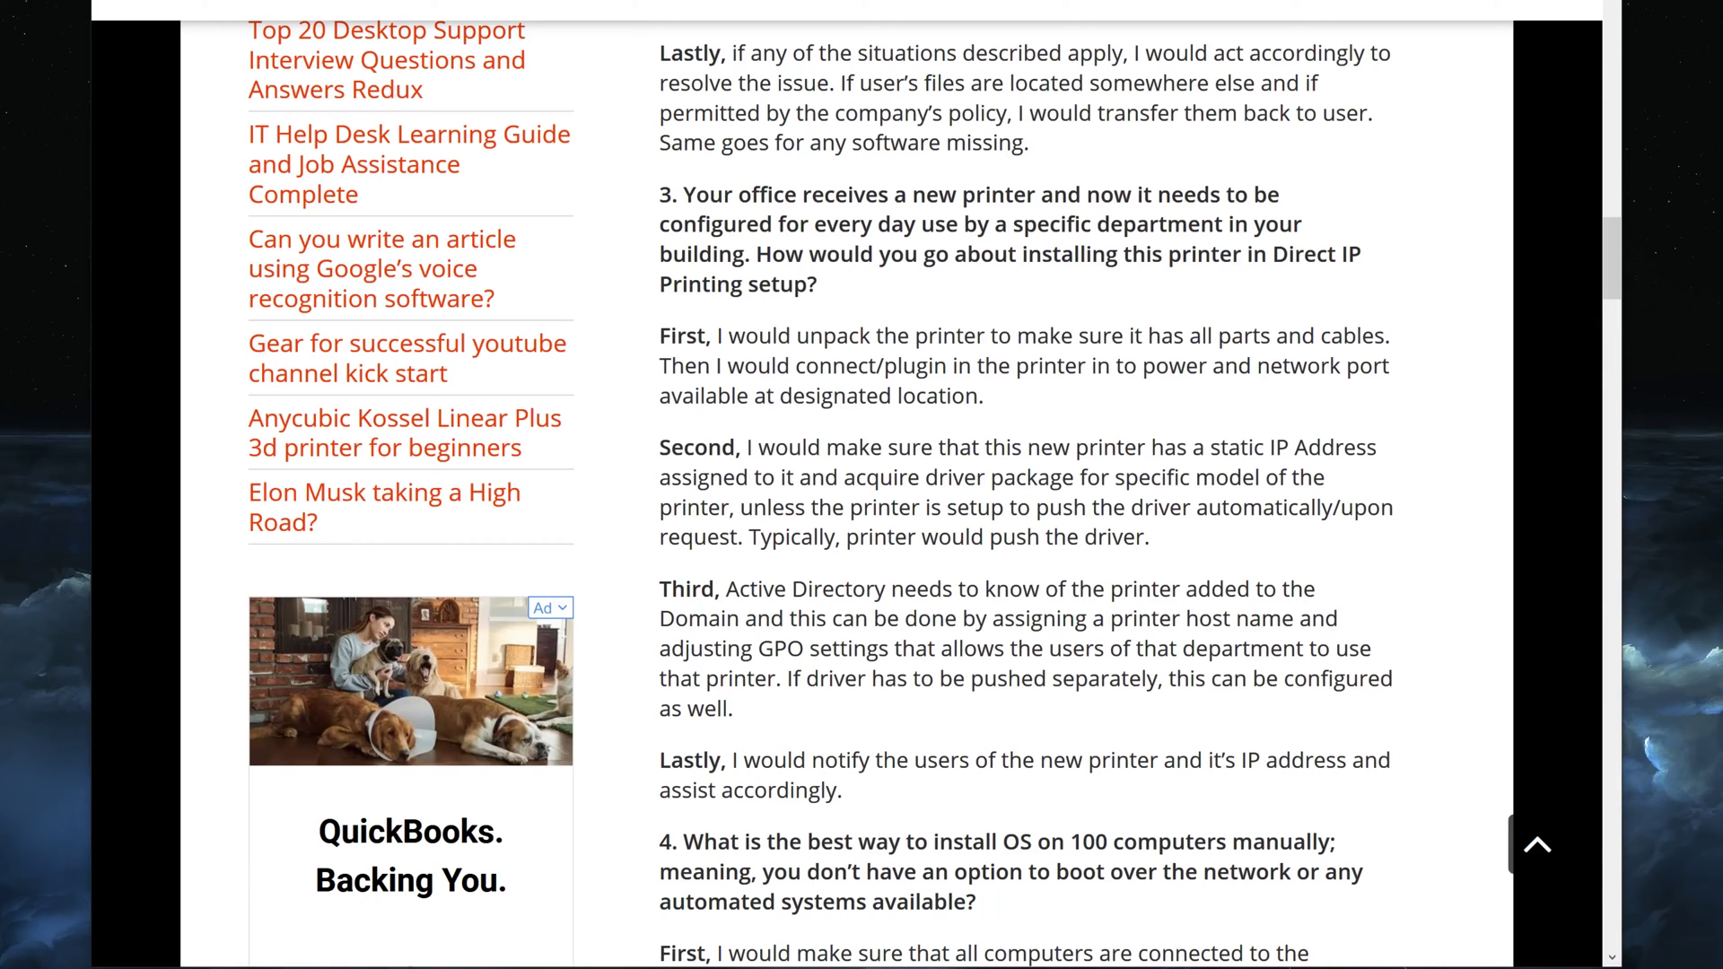
pyautogui.scroll(2, 861, 494)
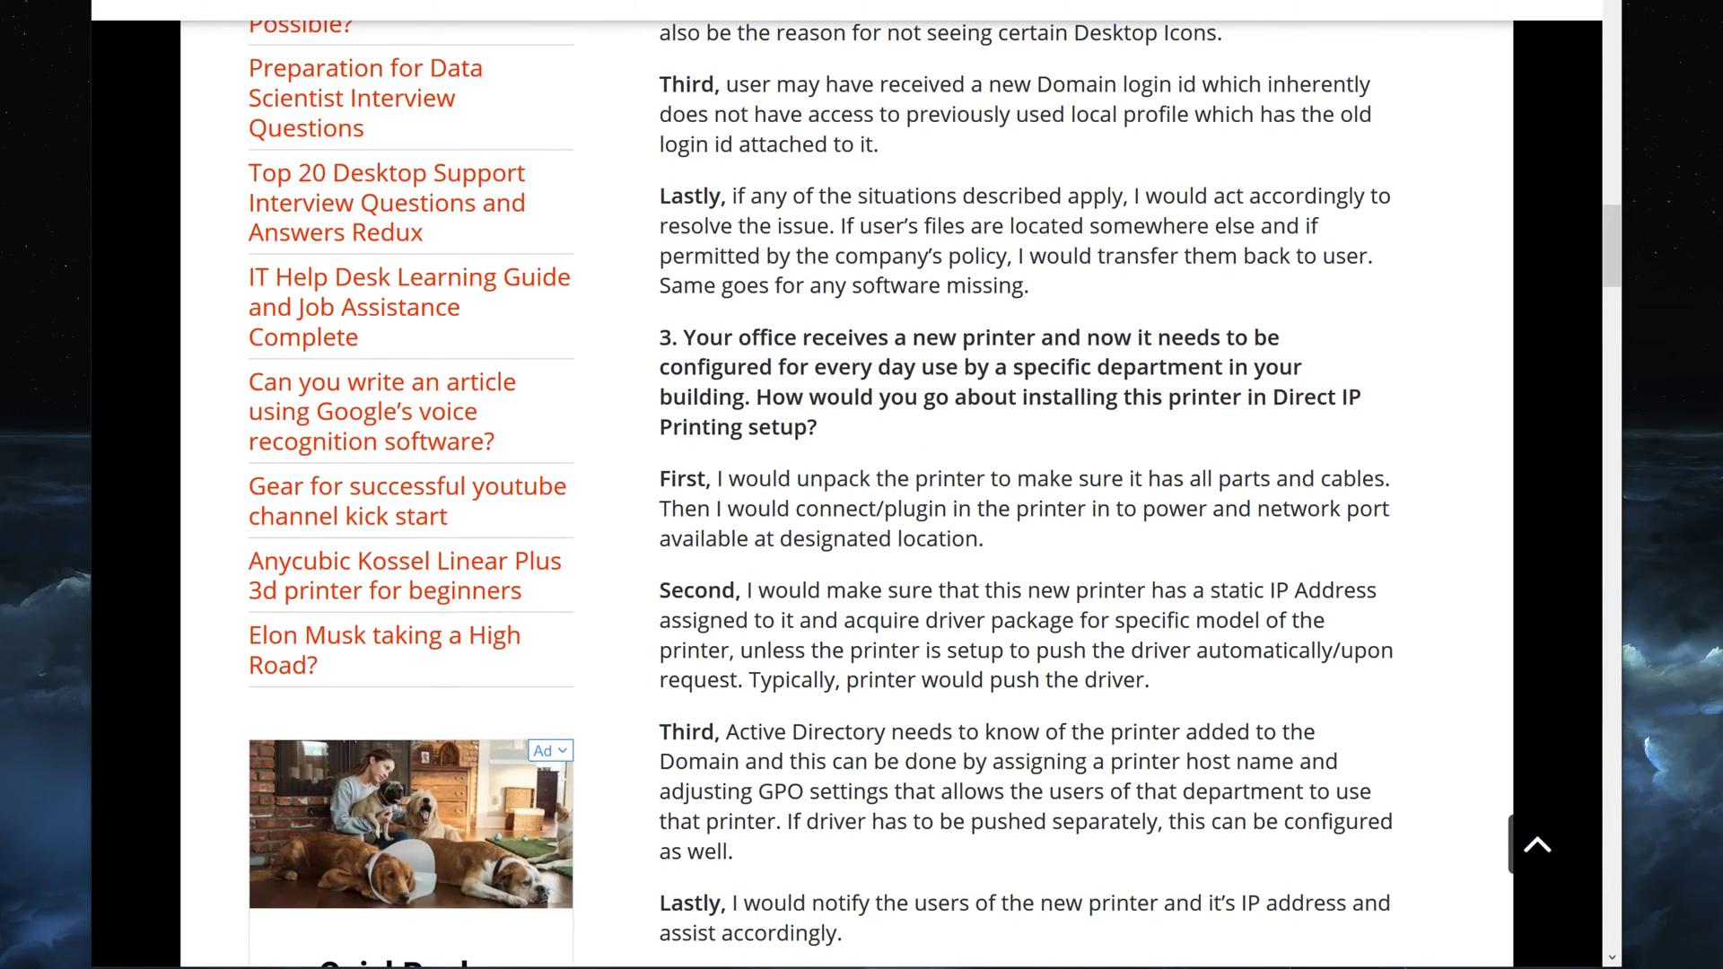
pyautogui.scroll(-2, 862, 494)
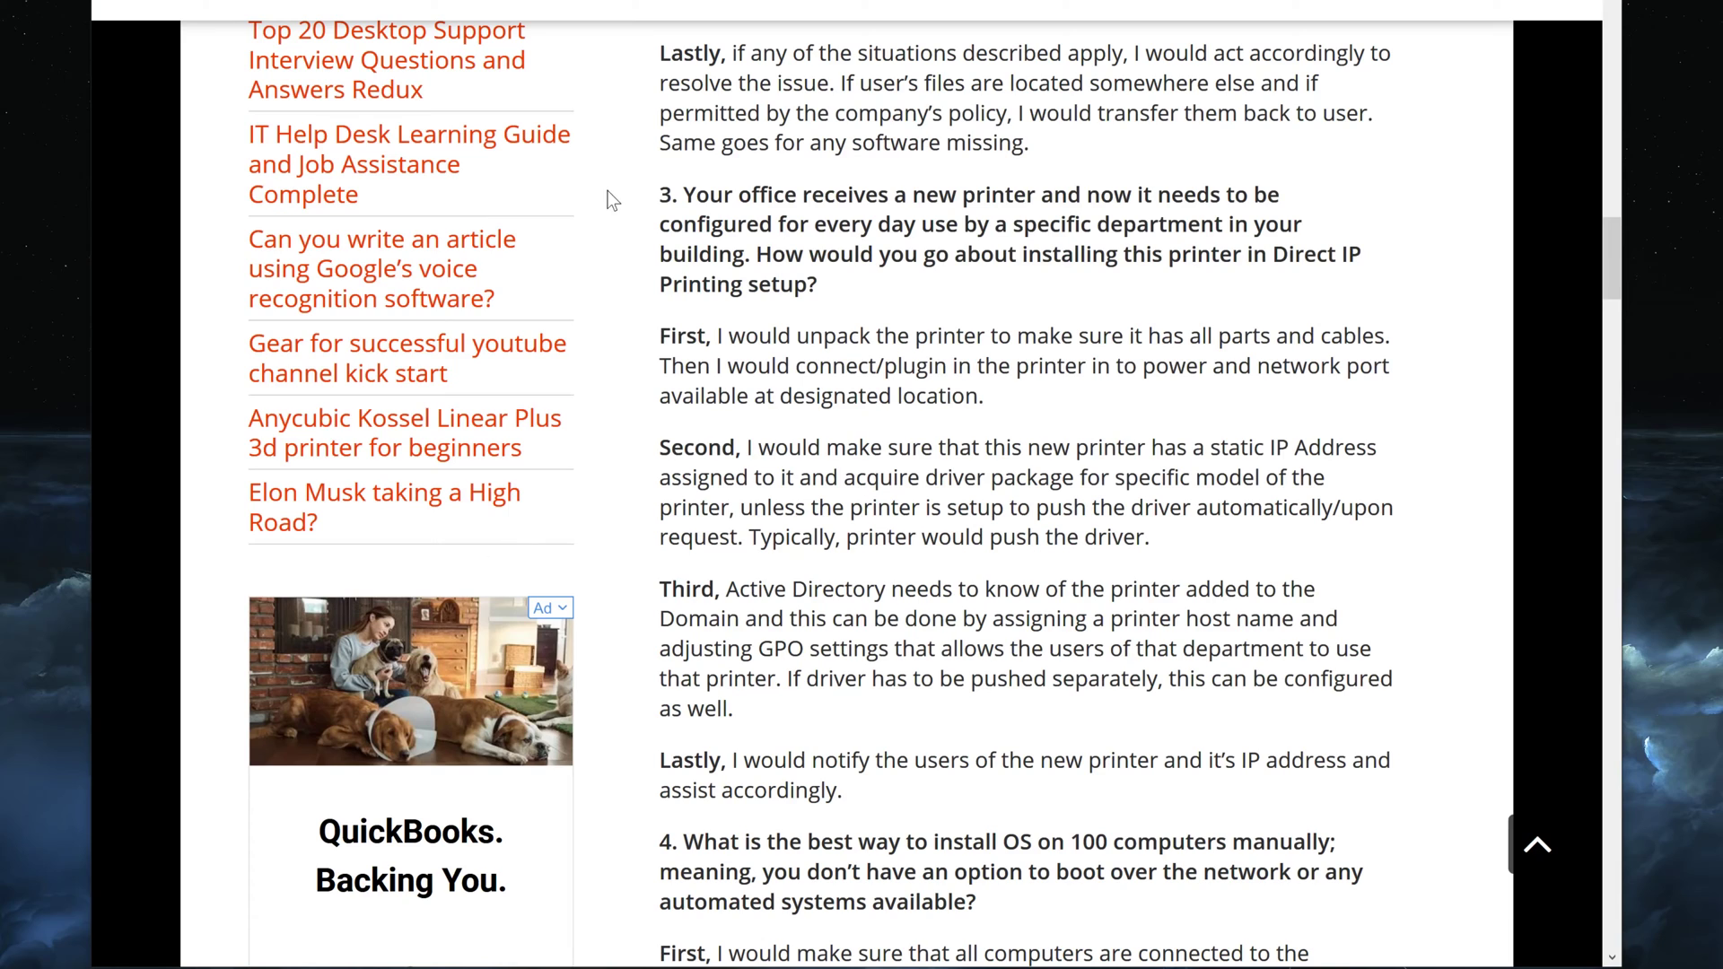
pyautogui.moveTo(658, 195); pyautogui.dragTo(750, 254)
pyautogui.moveTo(757, 254); pyautogui.dragTo(1320, 283)
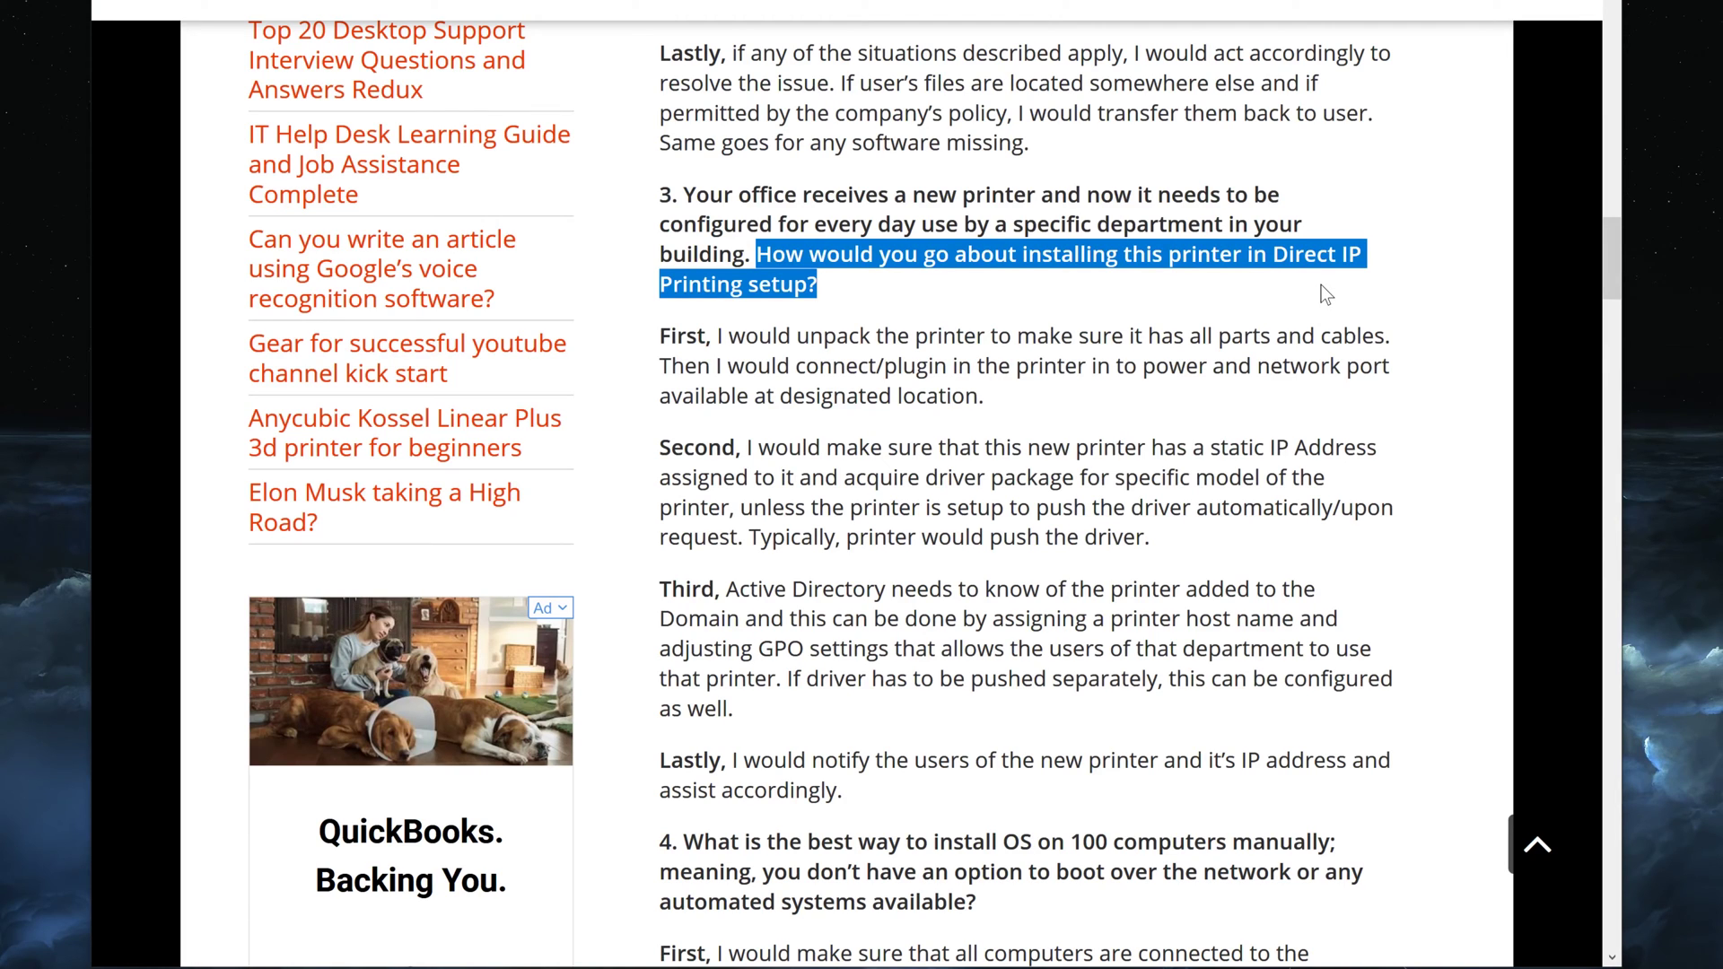
pyautogui.click(1262, 284)
pyautogui.moveTo(1272, 254); pyautogui.dragTo(924, 305)
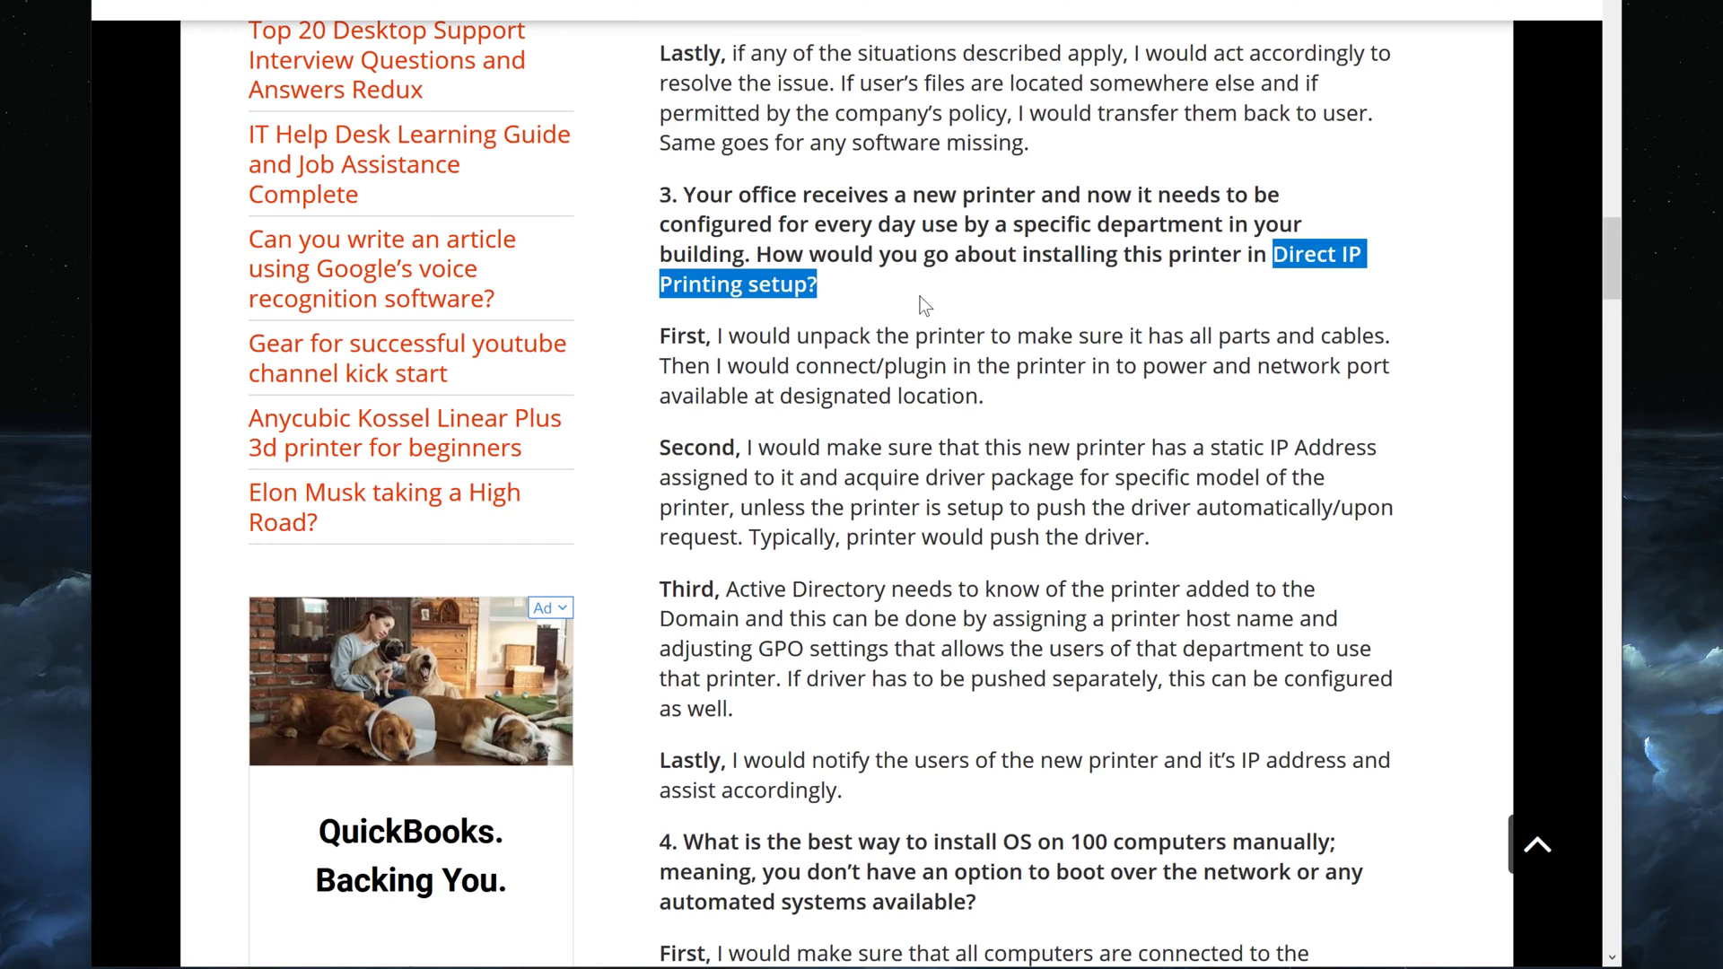
pyautogui.click(920, 297)
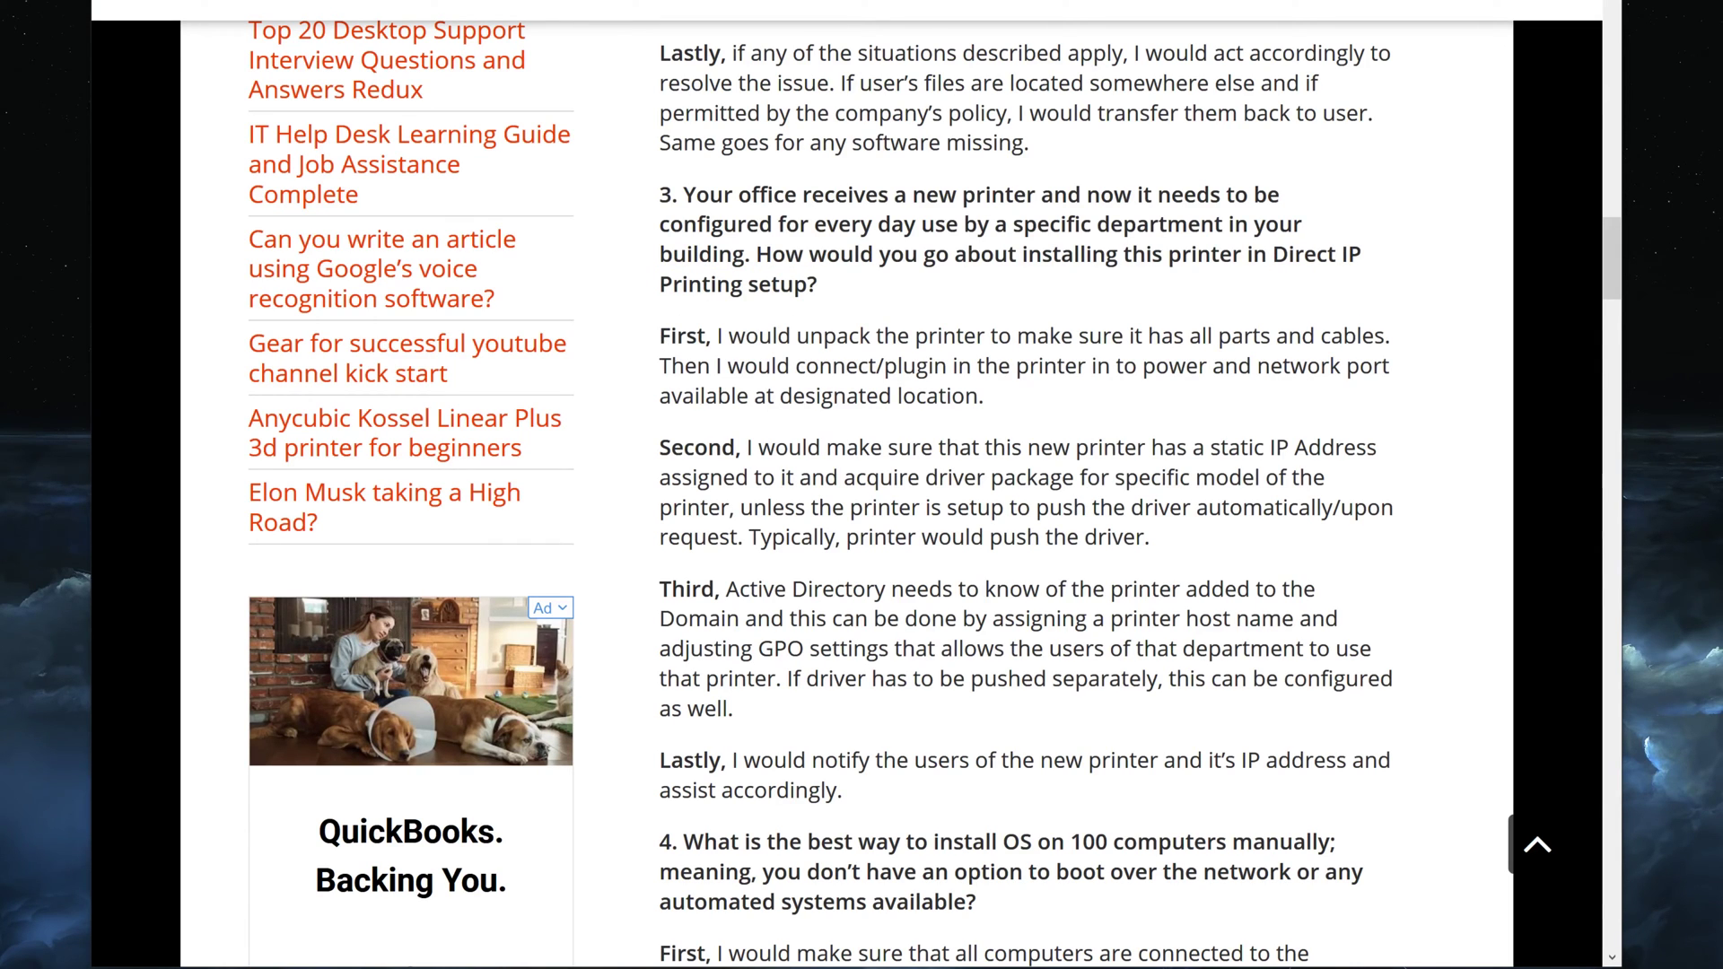
pyautogui.moveTo(659, 336); pyautogui.dragTo(1070, 406)
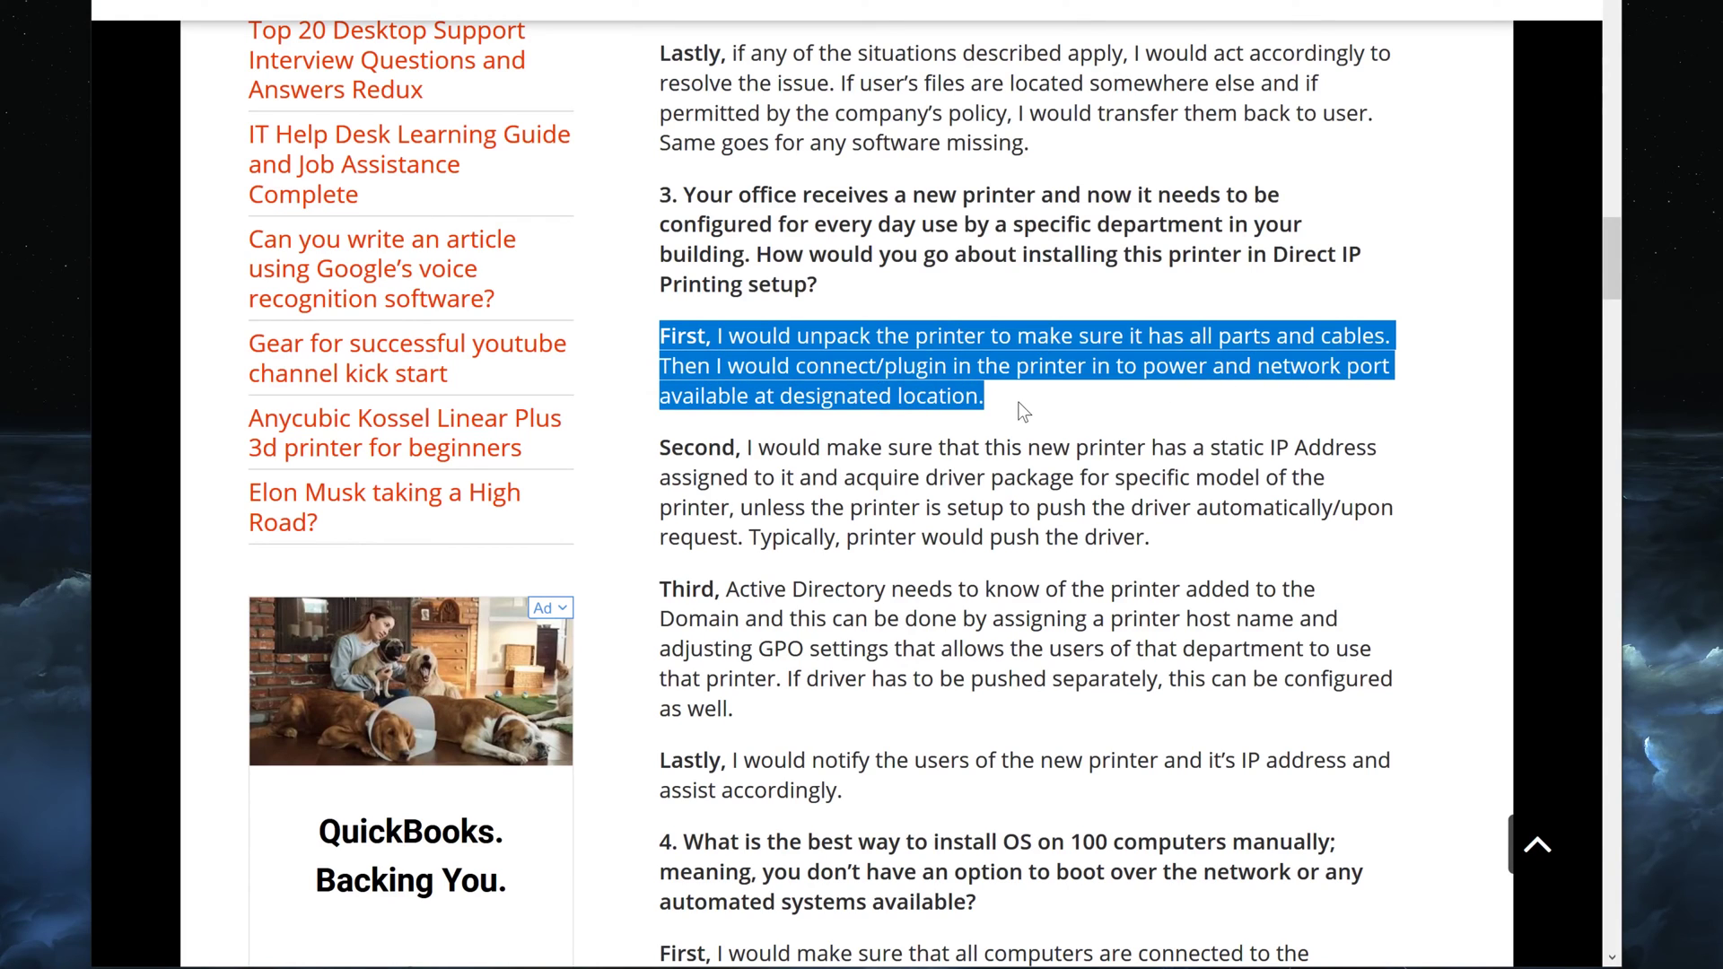
pyautogui.click(1023, 411)
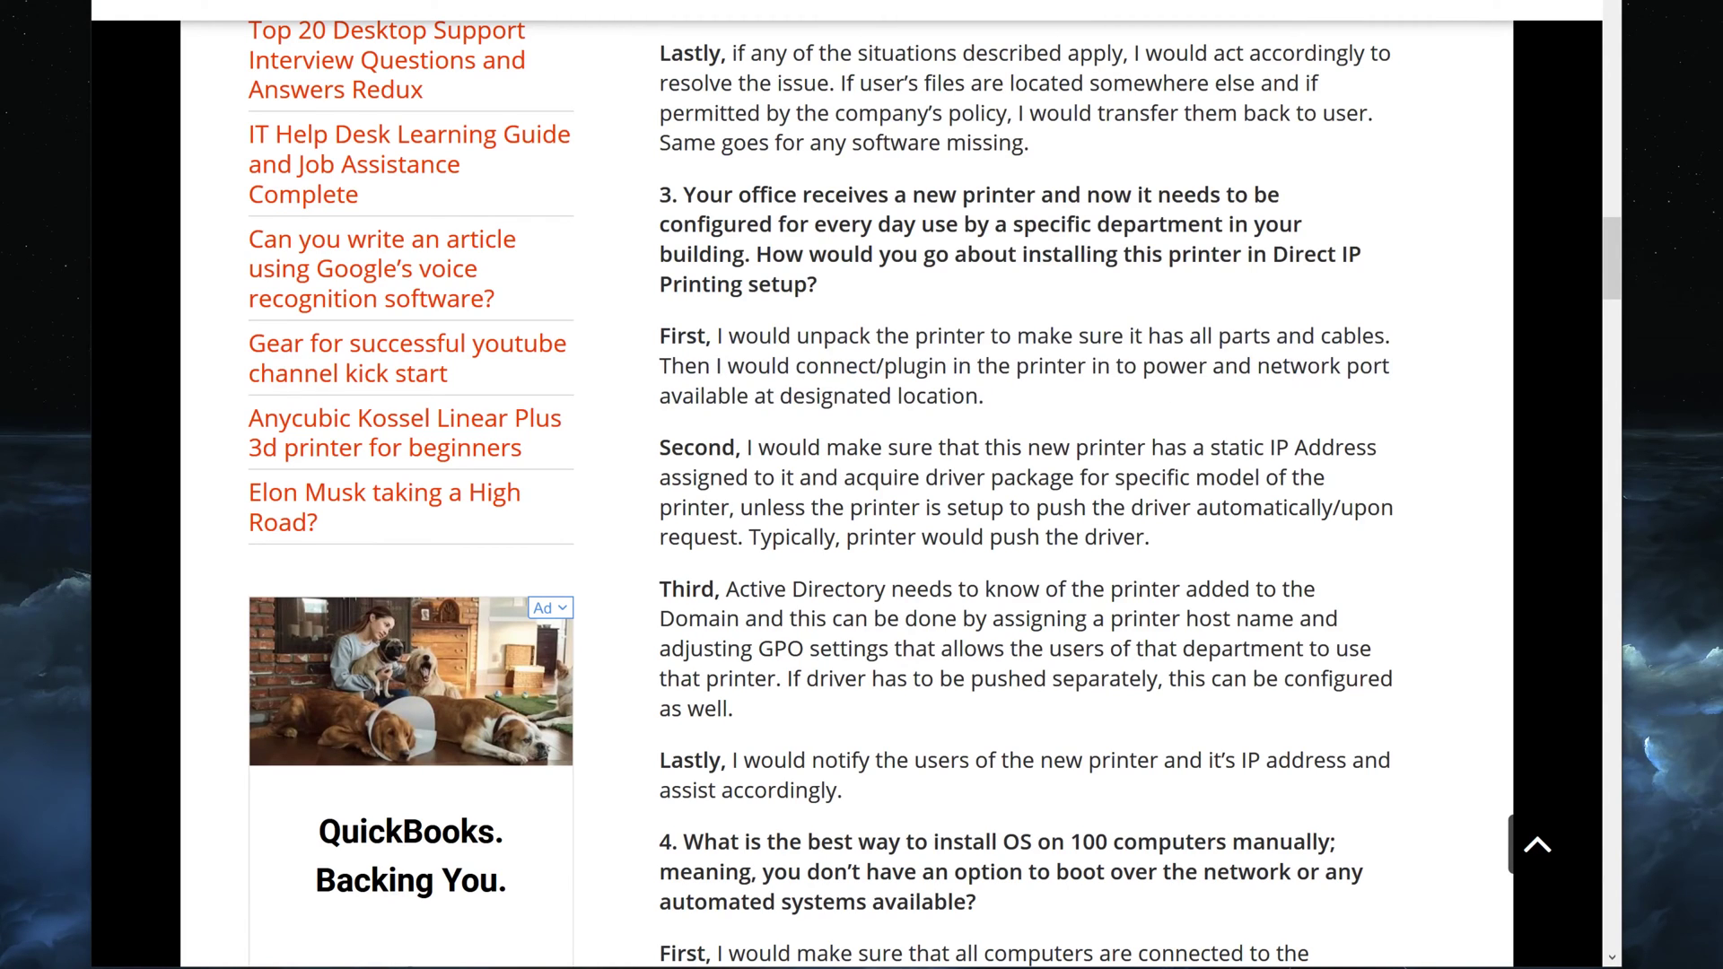
pyautogui.moveTo(779, 395); pyautogui.dragTo(946, 396)
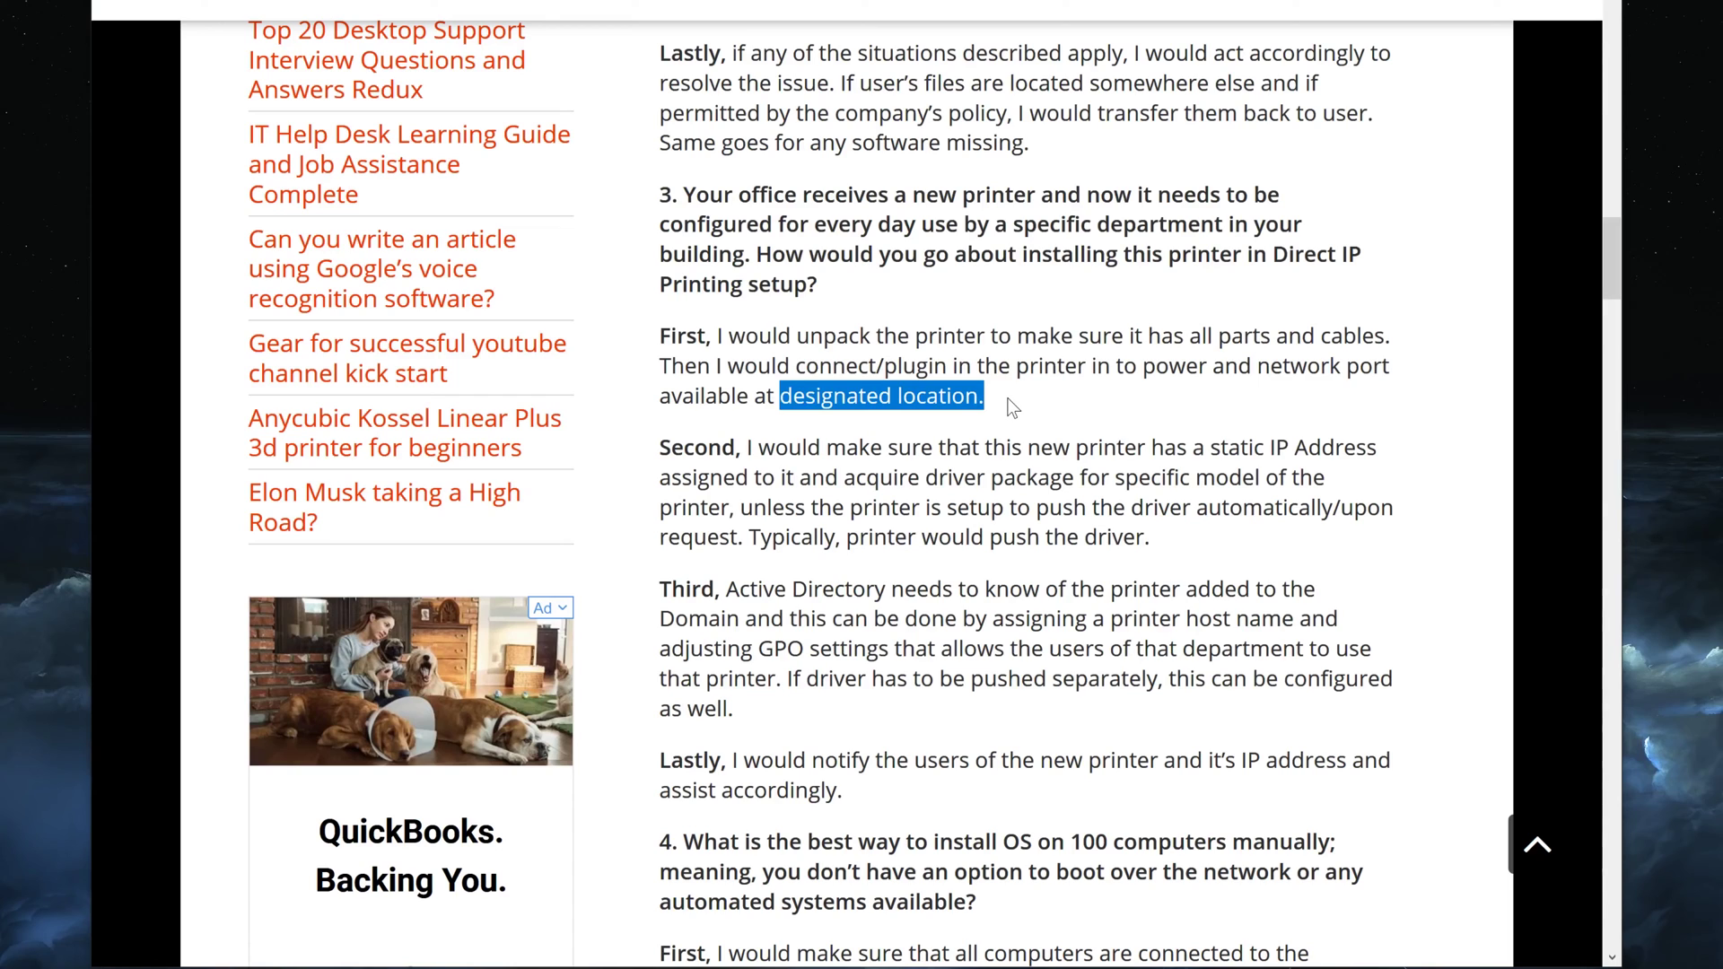
pyautogui.moveTo(1013, 409); pyautogui.dragTo(978, 398)
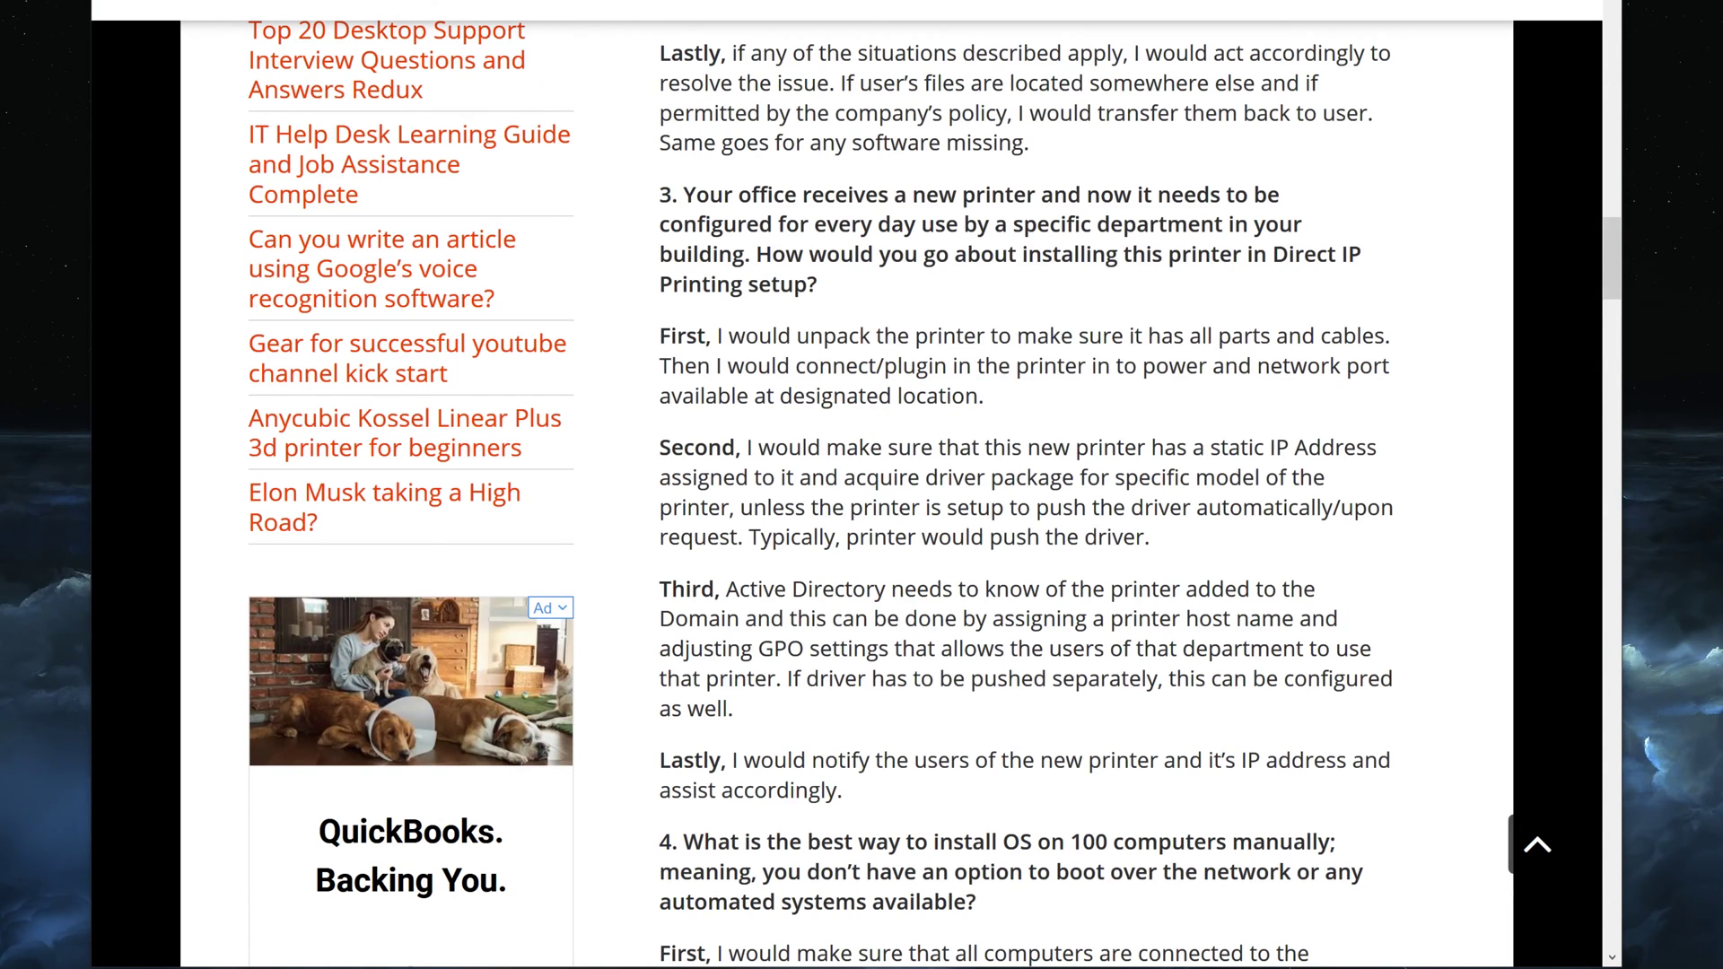
pyautogui.moveTo(670, 336); pyautogui.dragTo(1415, 349)
pyautogui.click(1418, 350)
pyautogui.moveTo(718, 336); pyautogui.dragTo(1393, 341)
pyautogui.click(1012, 336)
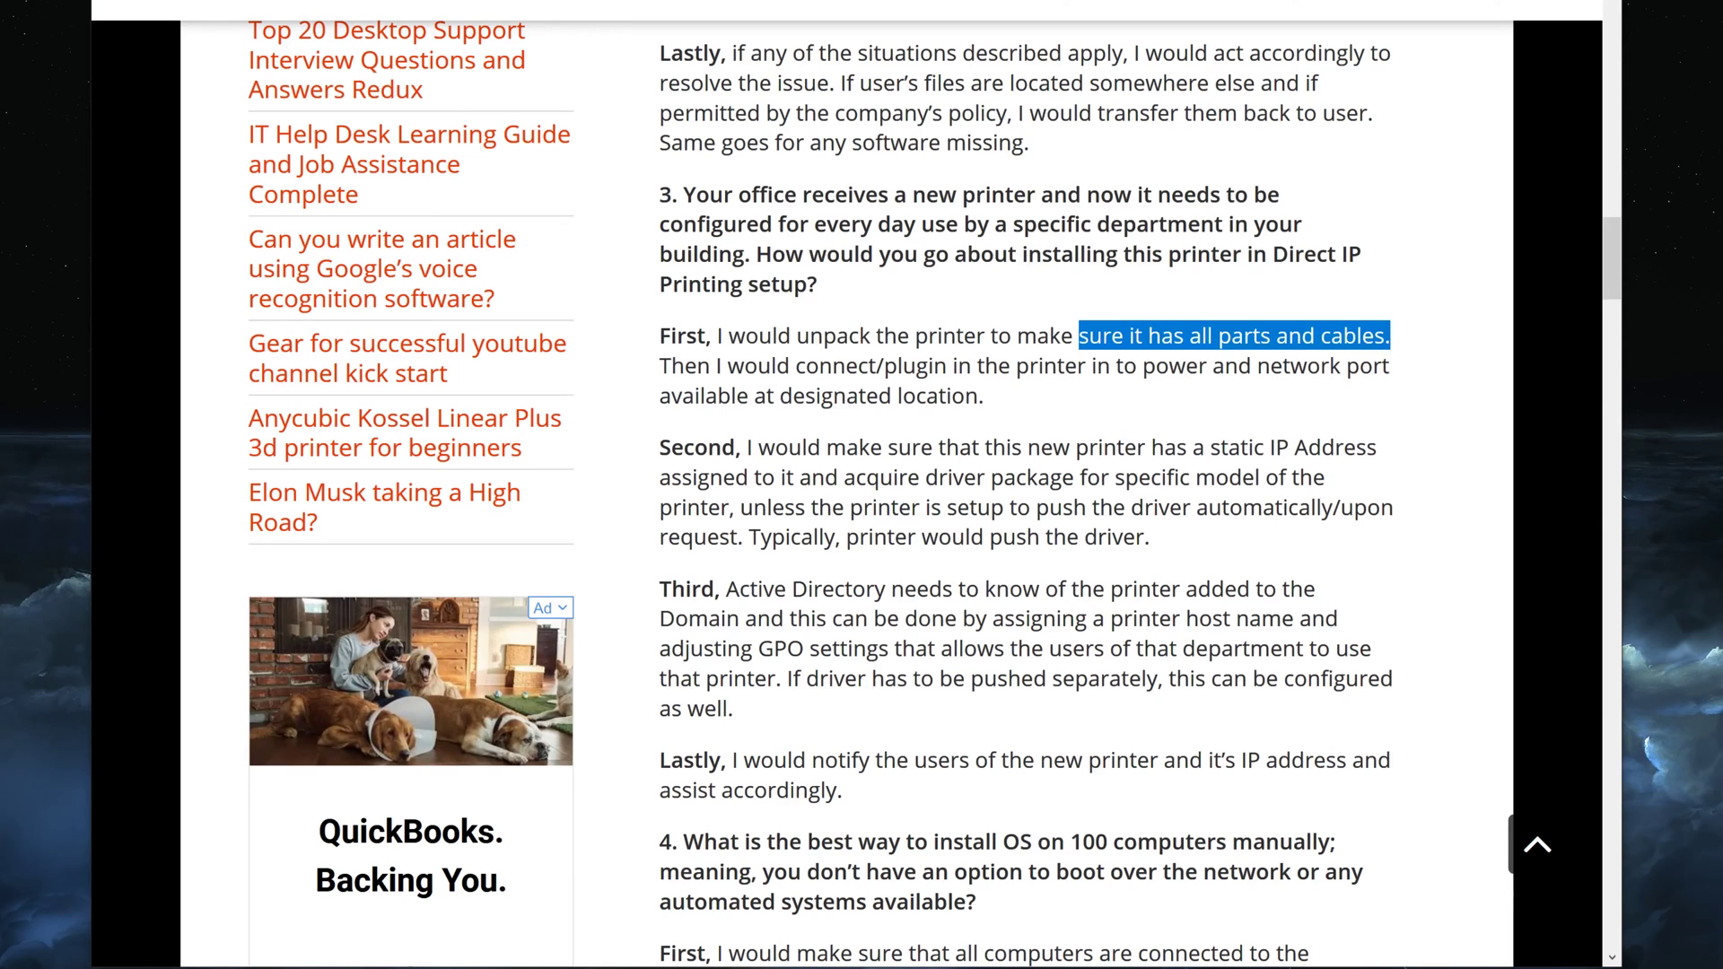
pyautogui.click(1393, 339)
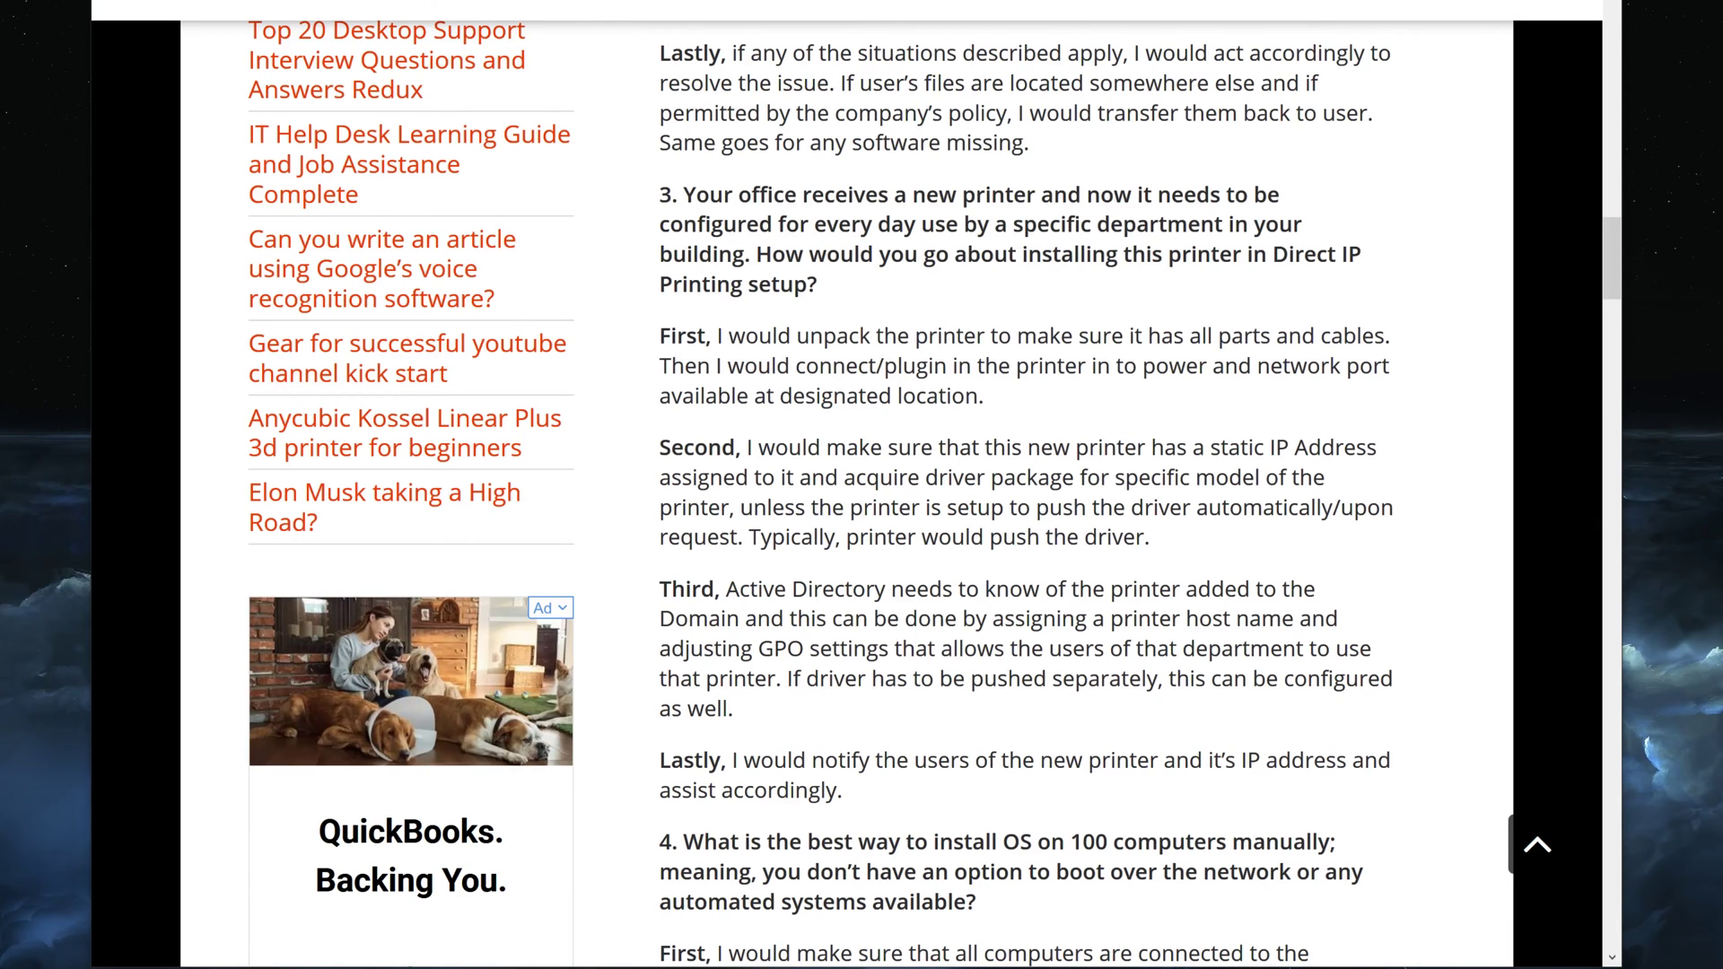
pyautogui.moveTo(661, 366); pyautogui.dragTo(1025, 418)
pyautogui.click(1016, 407)
# Highlight the words 'designated location' and the start of the Second answer step
pyautogui.moveTo(659, 446); pyautogui.dragTo(794, 478)
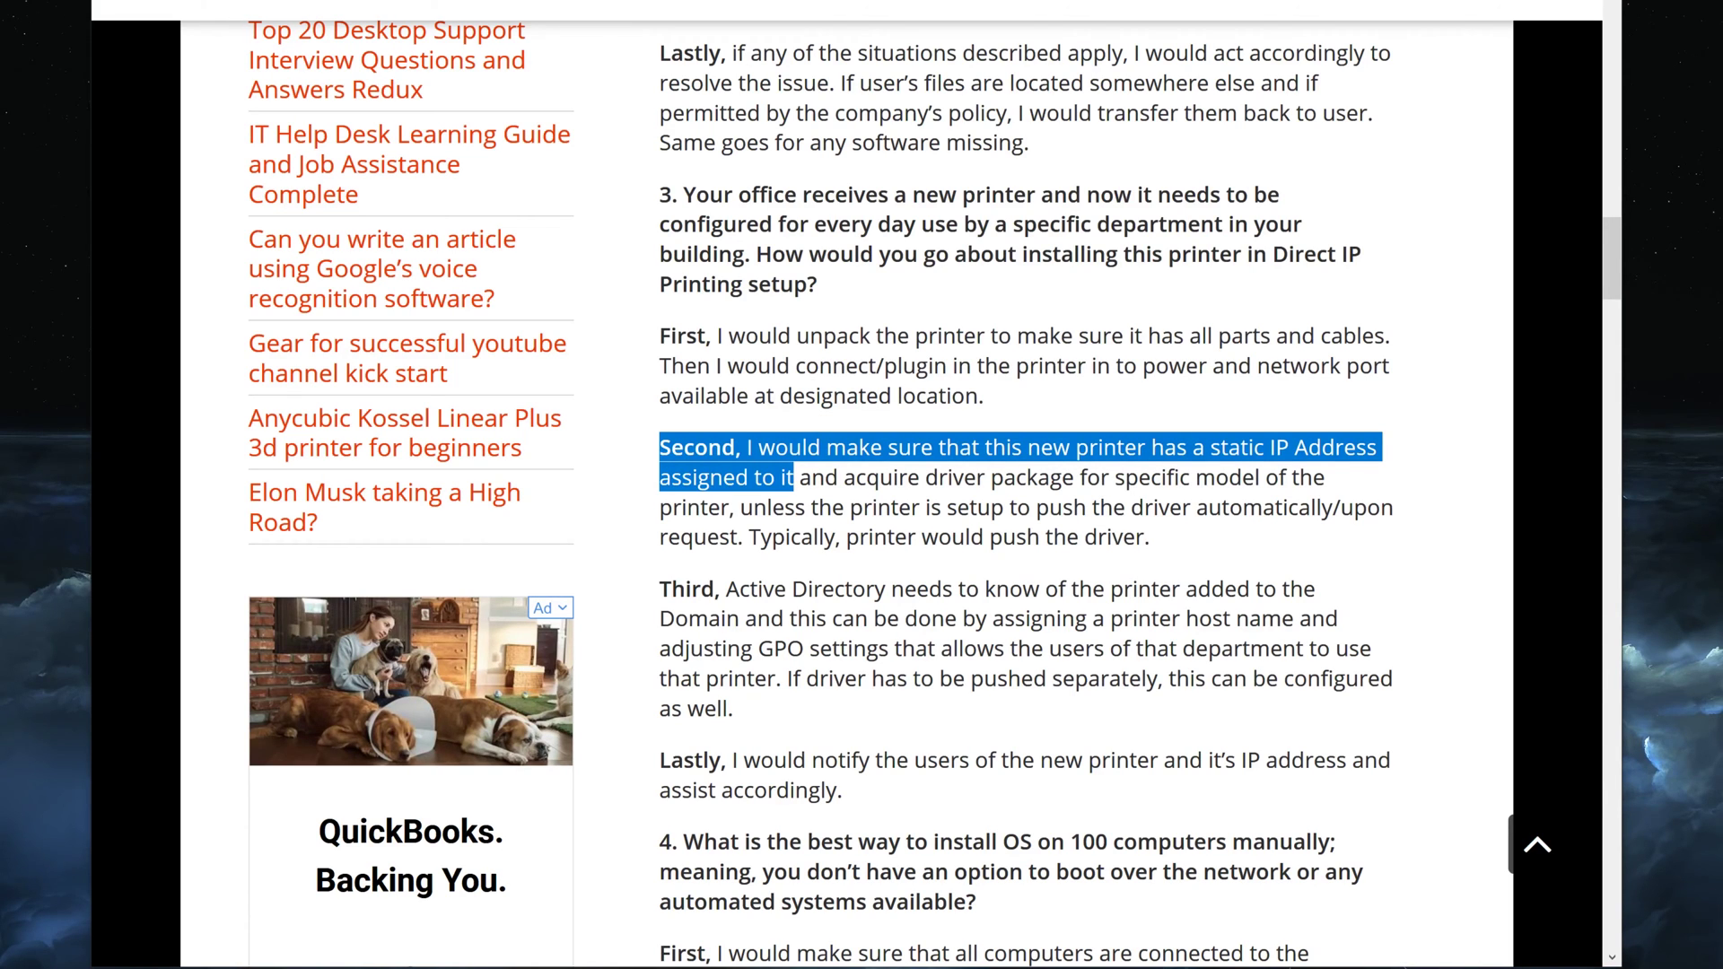
pyautogui.moveTo(776, 396); pyautogui.dragTo(984, 395)
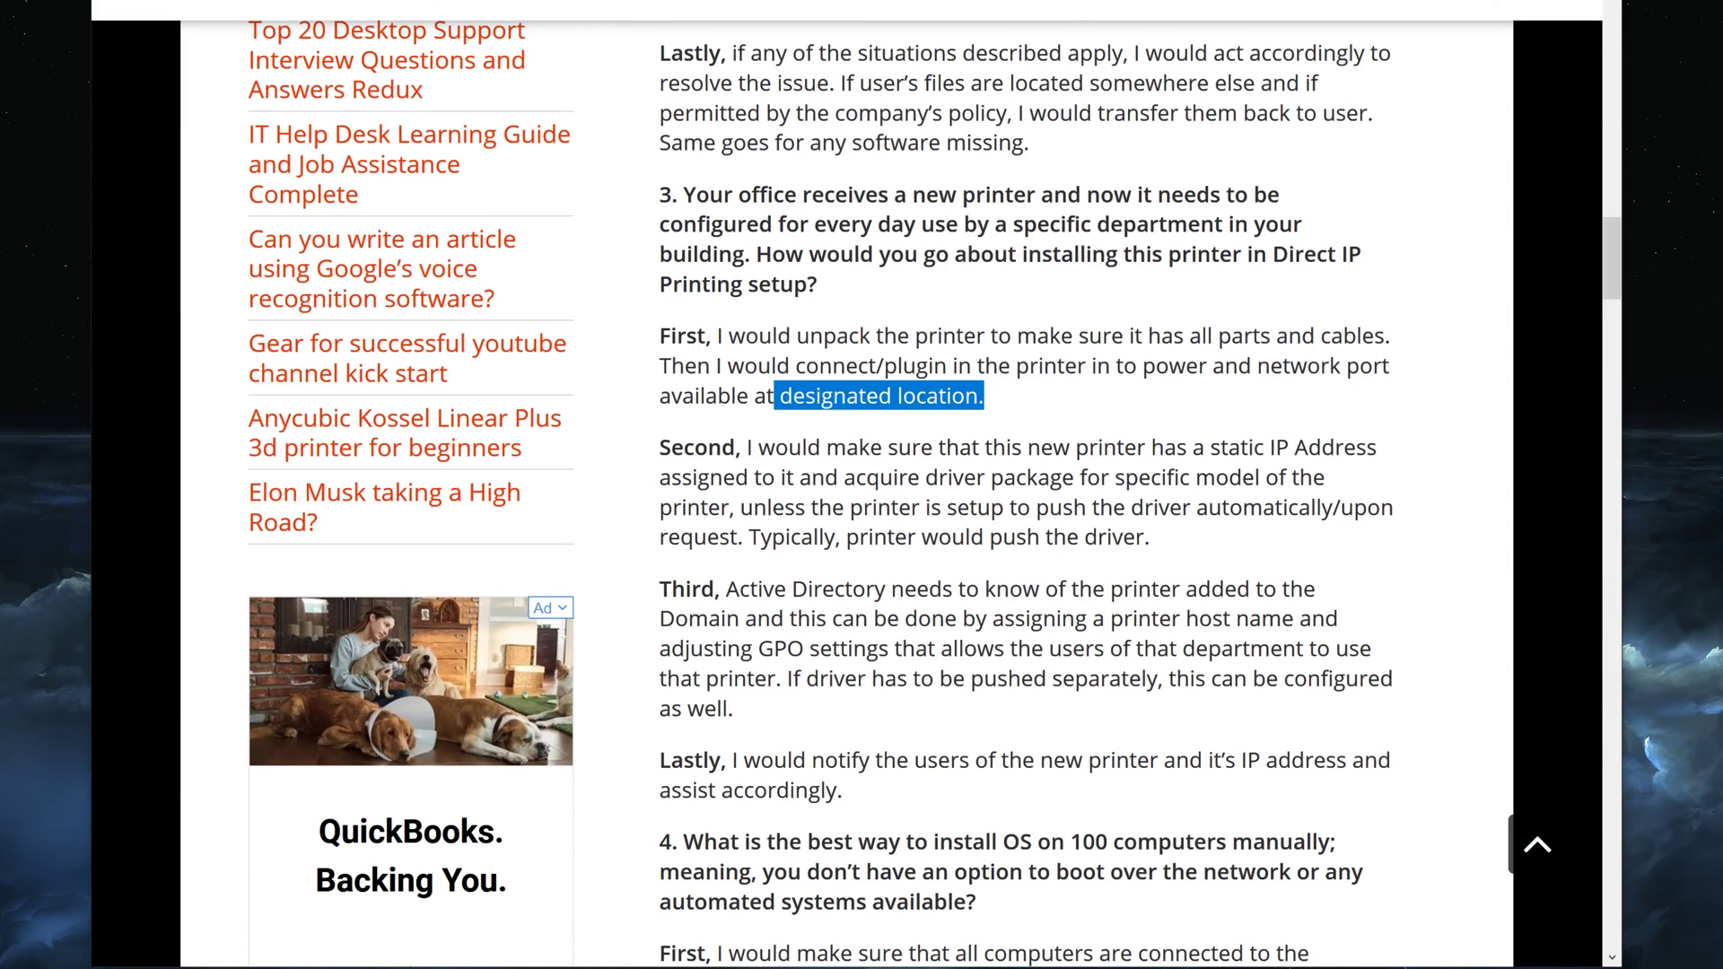
pyautogui.moveTo(984, 395); pyautogui.dragTo(986, 404)
pyautogui.click(989, 393)
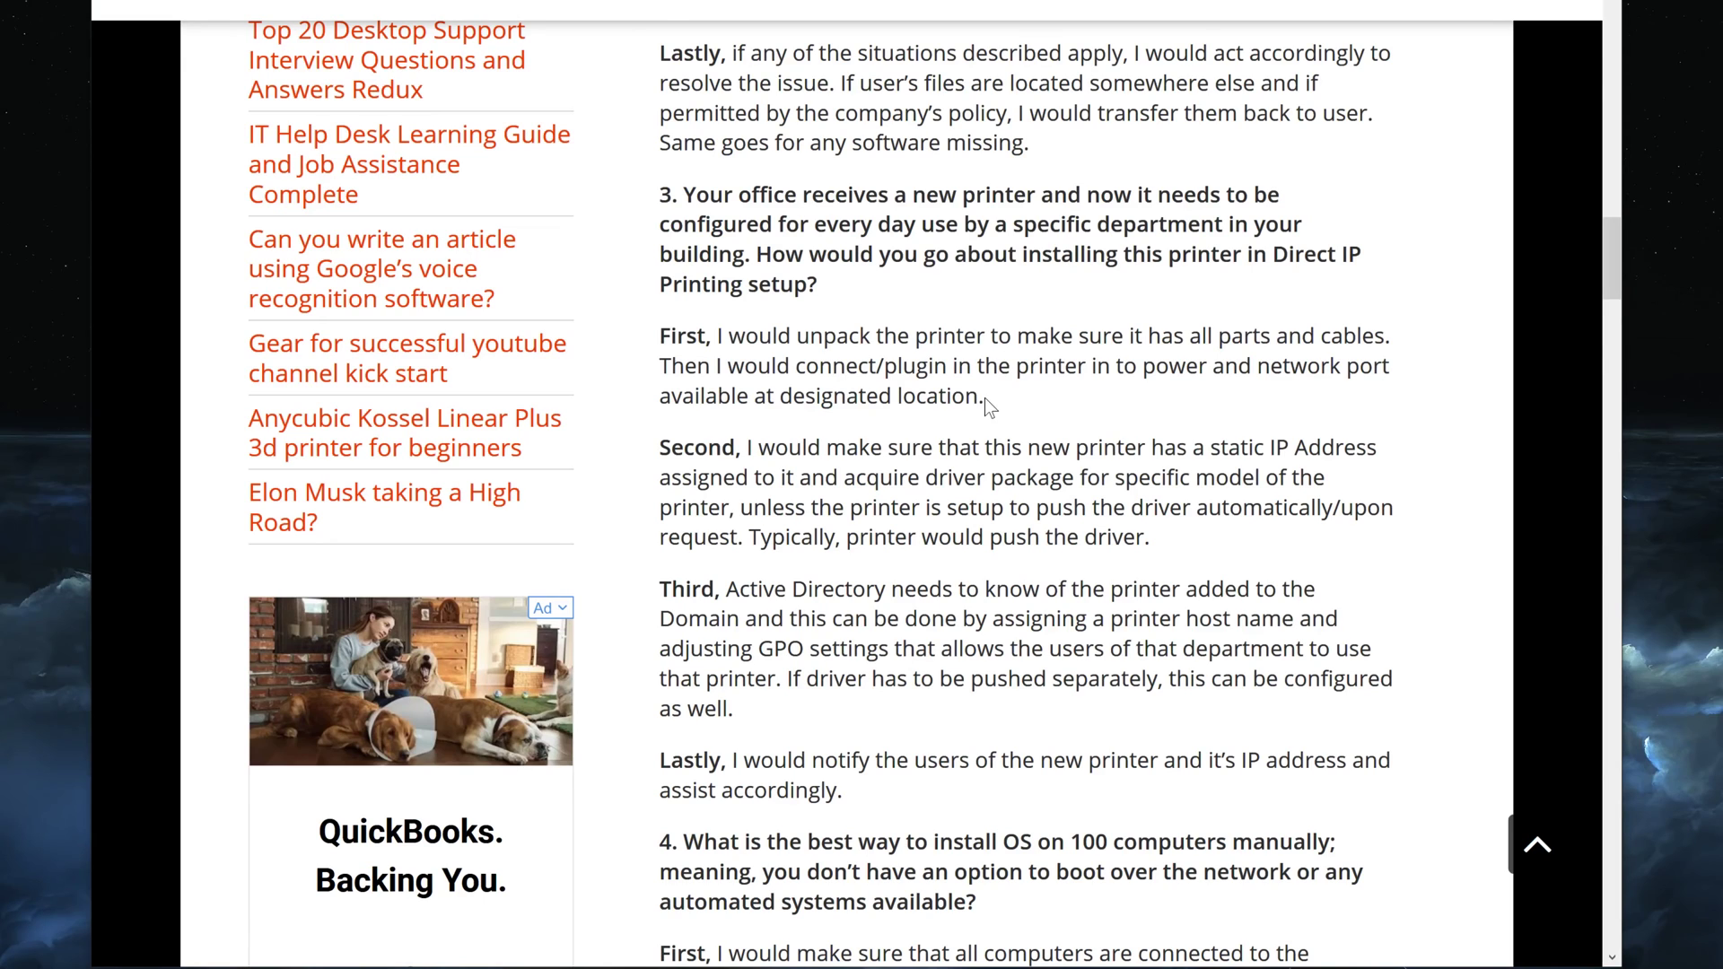
pyautogui.moveTo(996, 397); pyautogui.dragTo(778, 396)
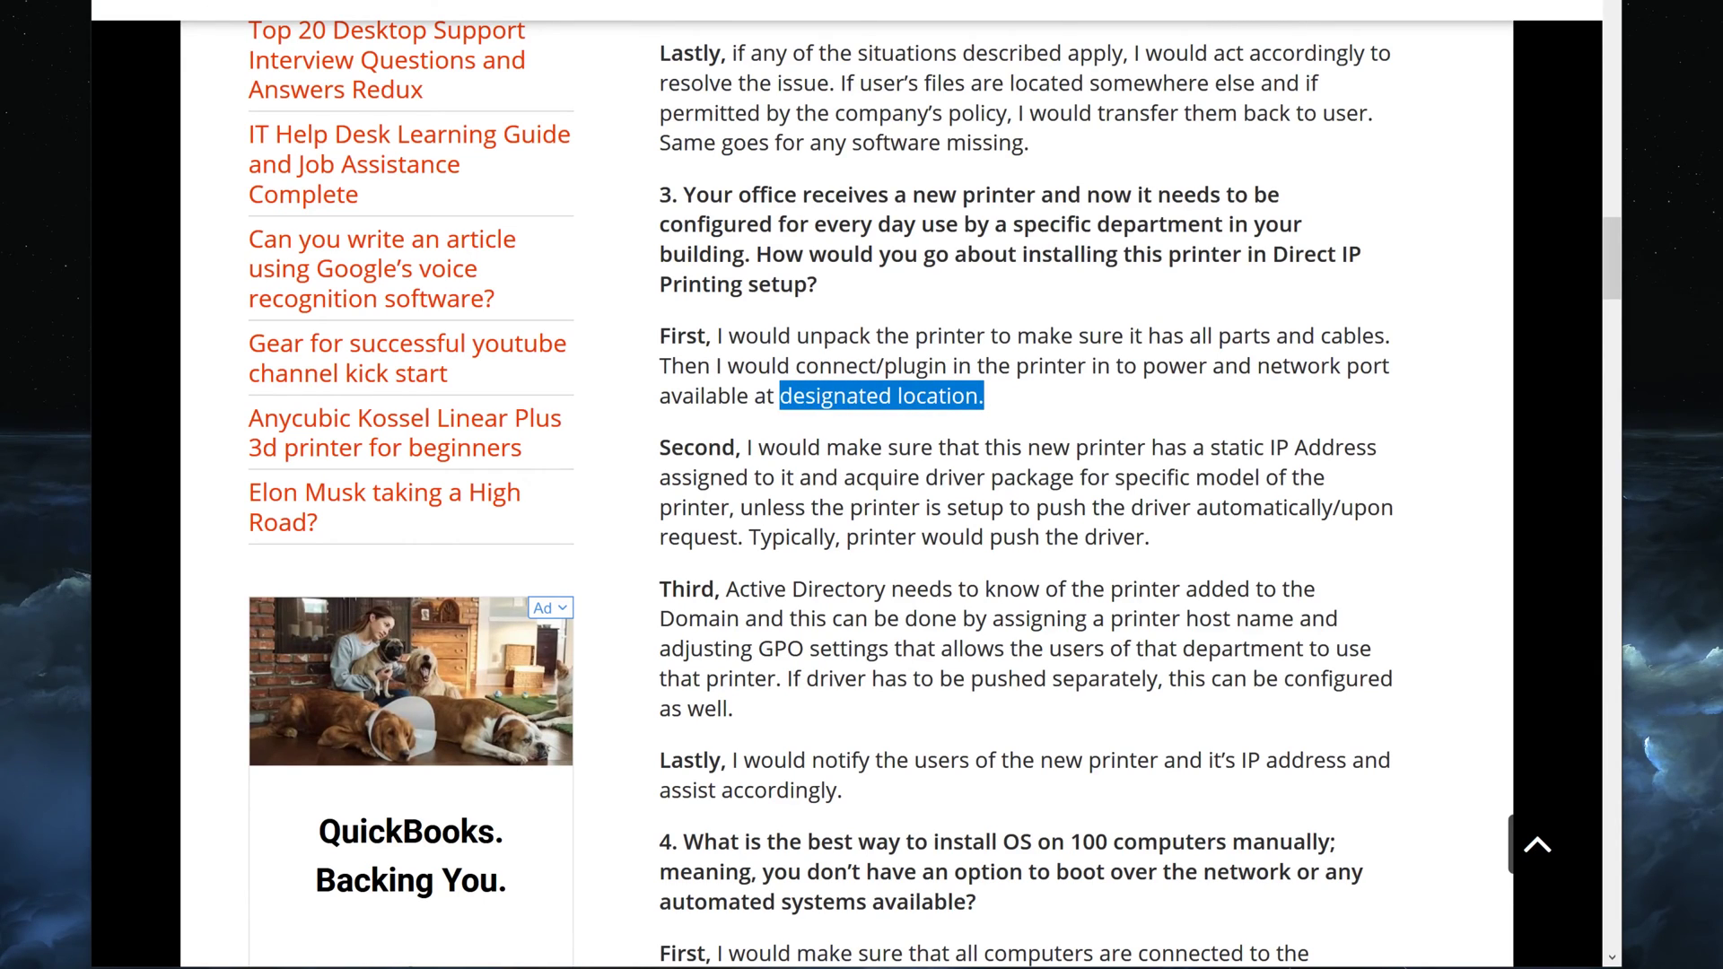
pyautogui.click(784, 420)
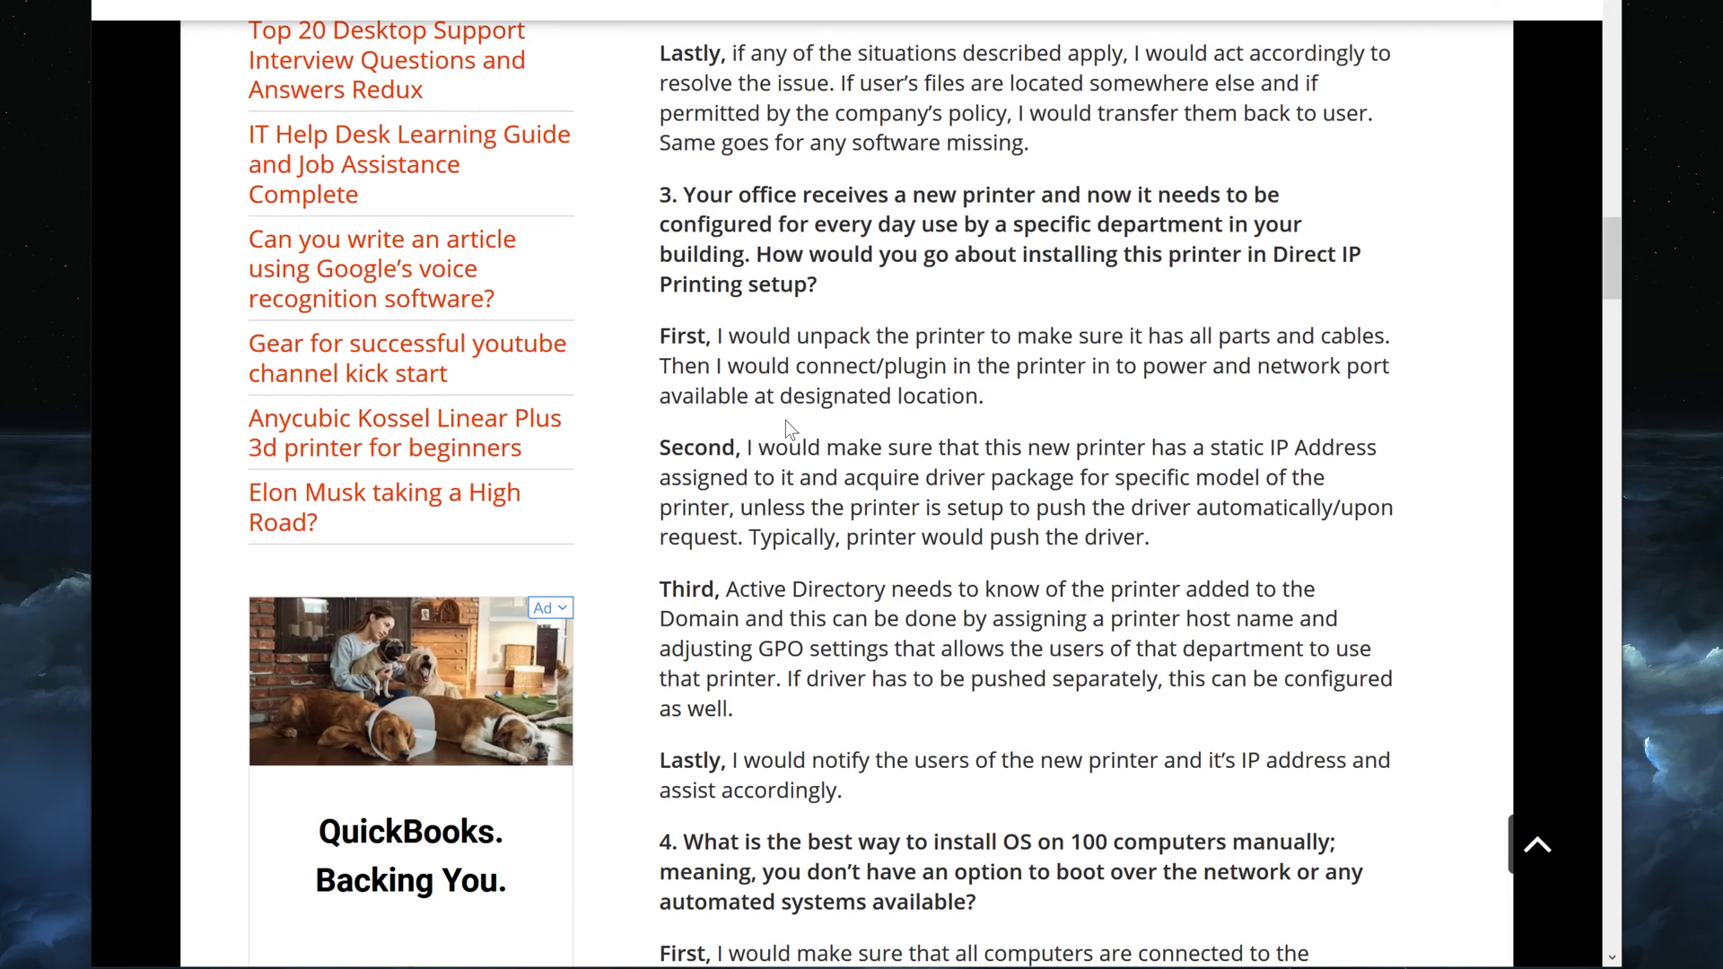
pyautogui.moveTo(659, 447); pyautogui.dragTo(797, 477)
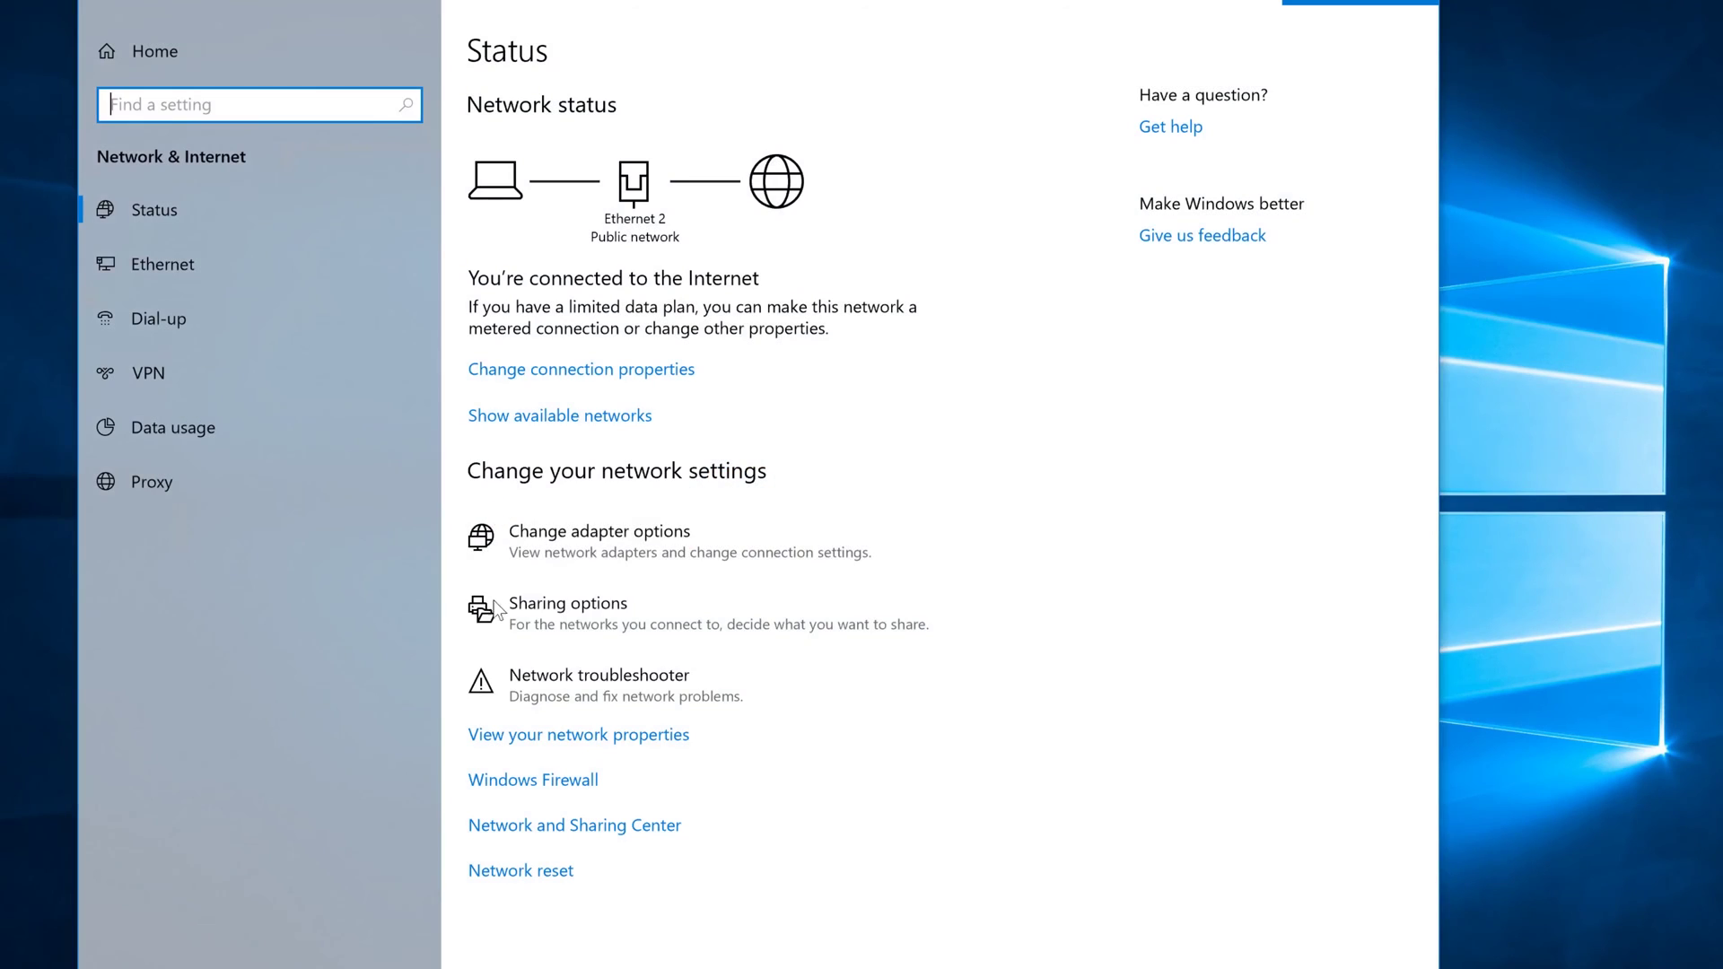
# Request Ethernet 2's properties and approve the prompt with another administrator account and its password
pyautogui.click(553, 549)
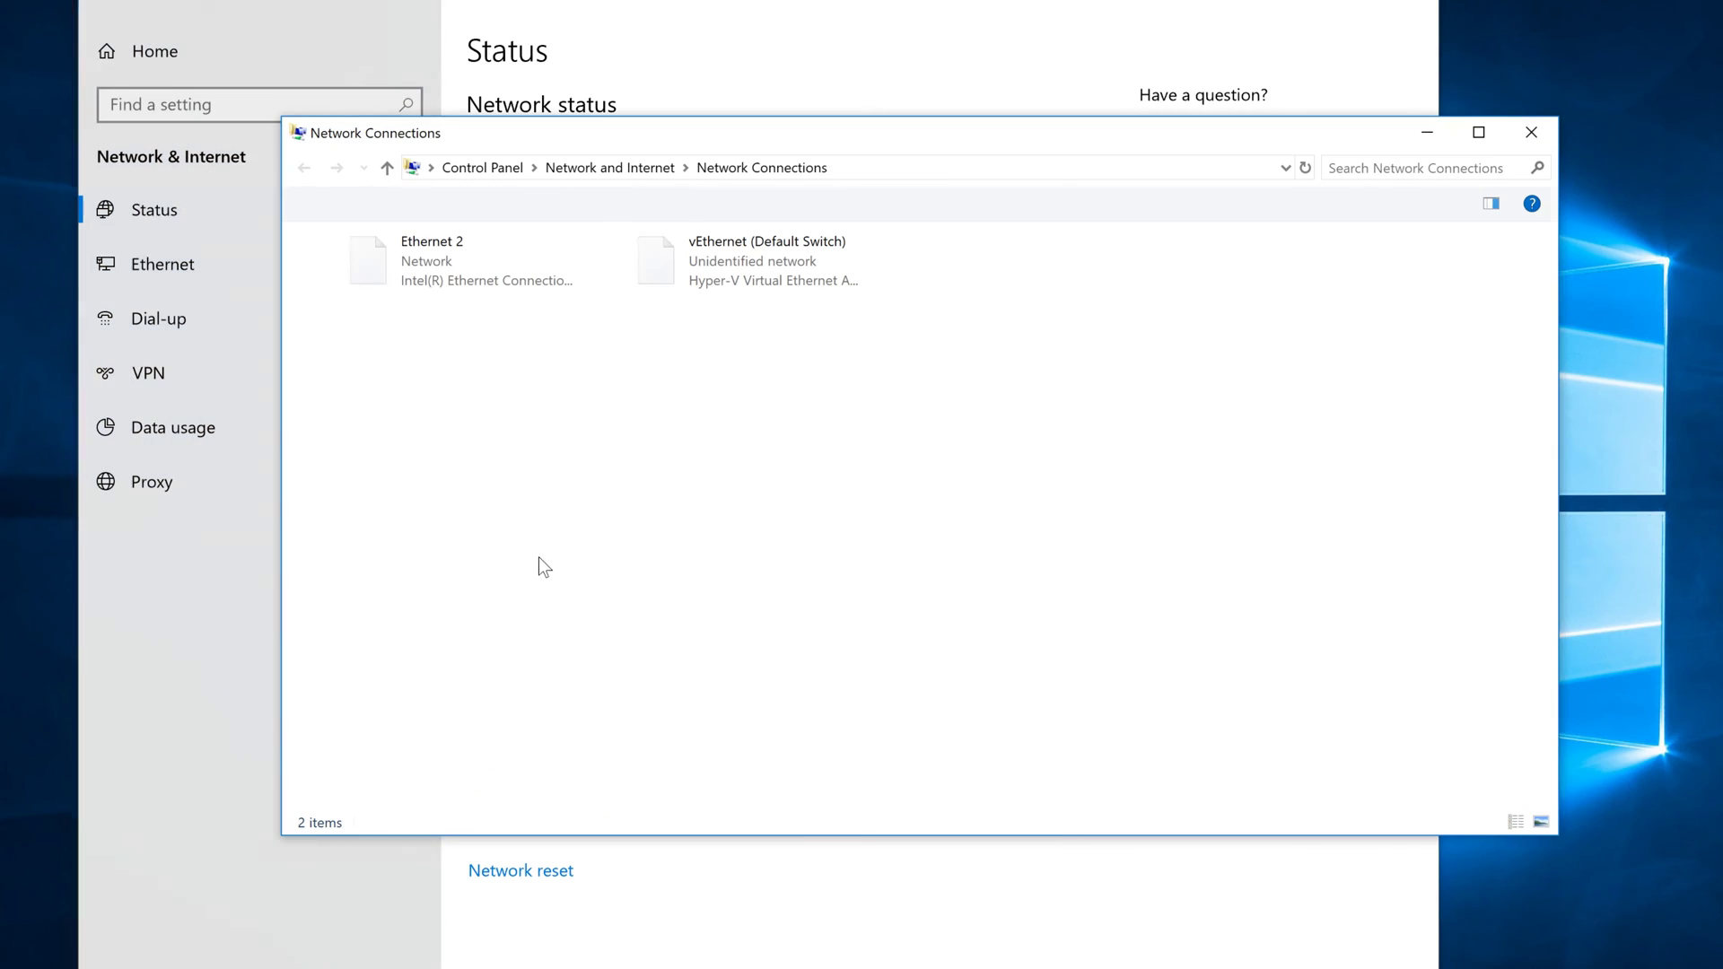
pyautogui.click(401, 243)
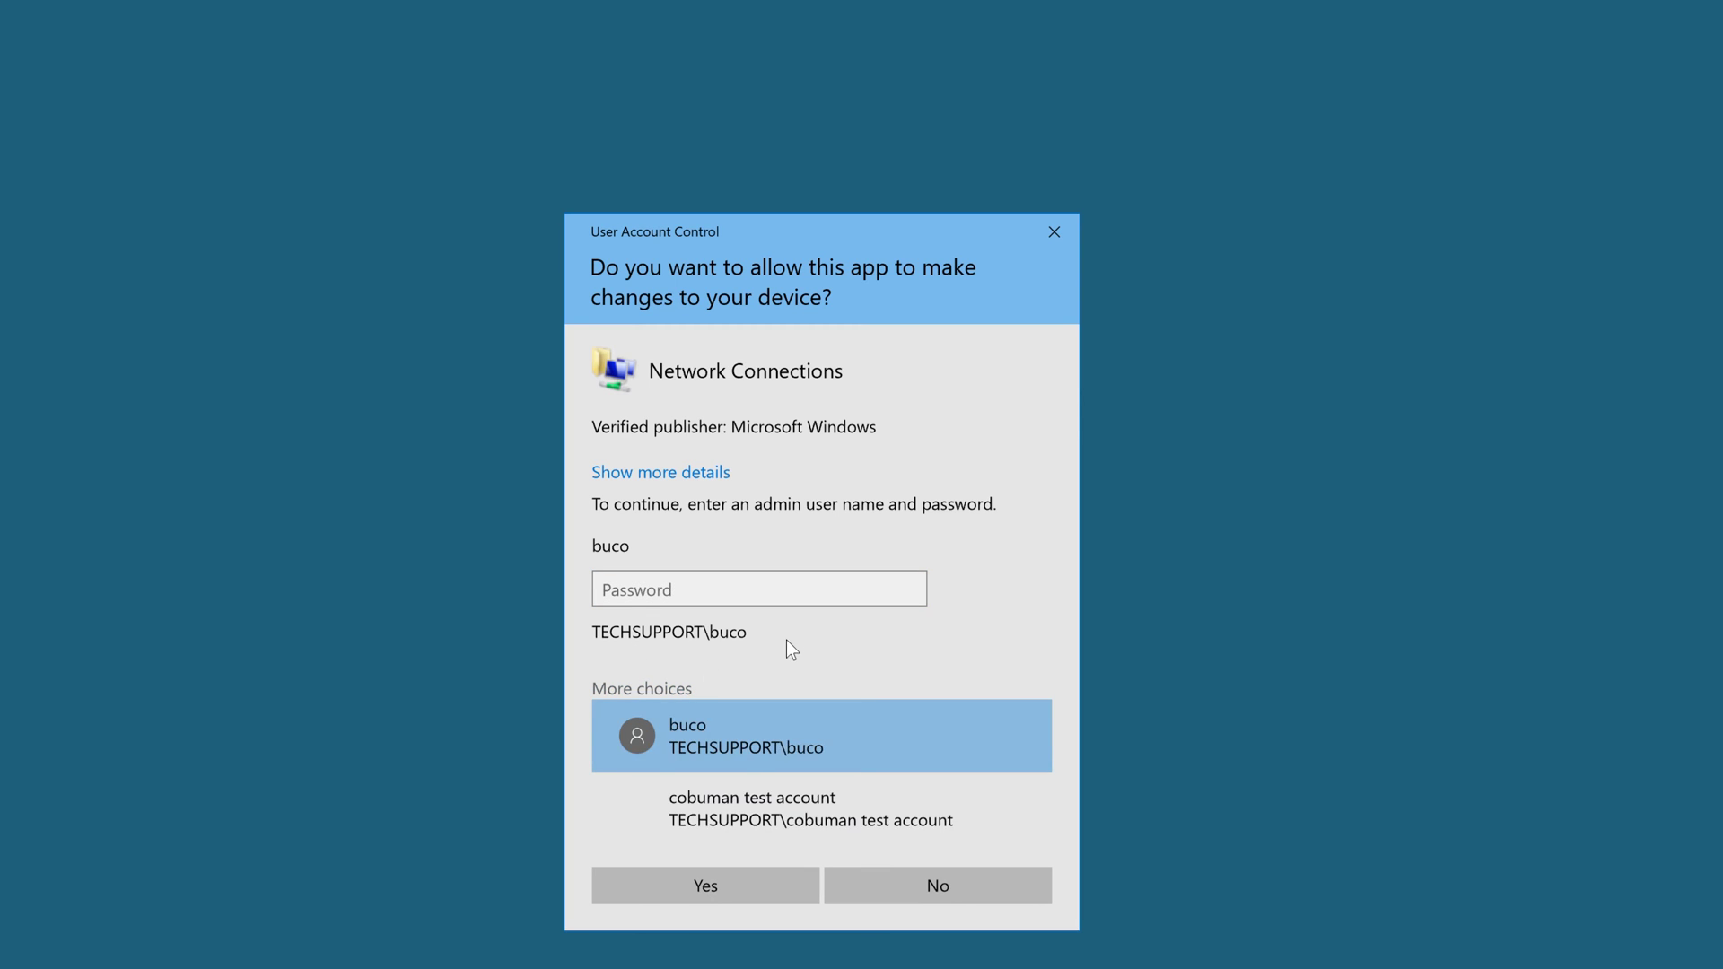
pyautogui.click(754, 796)
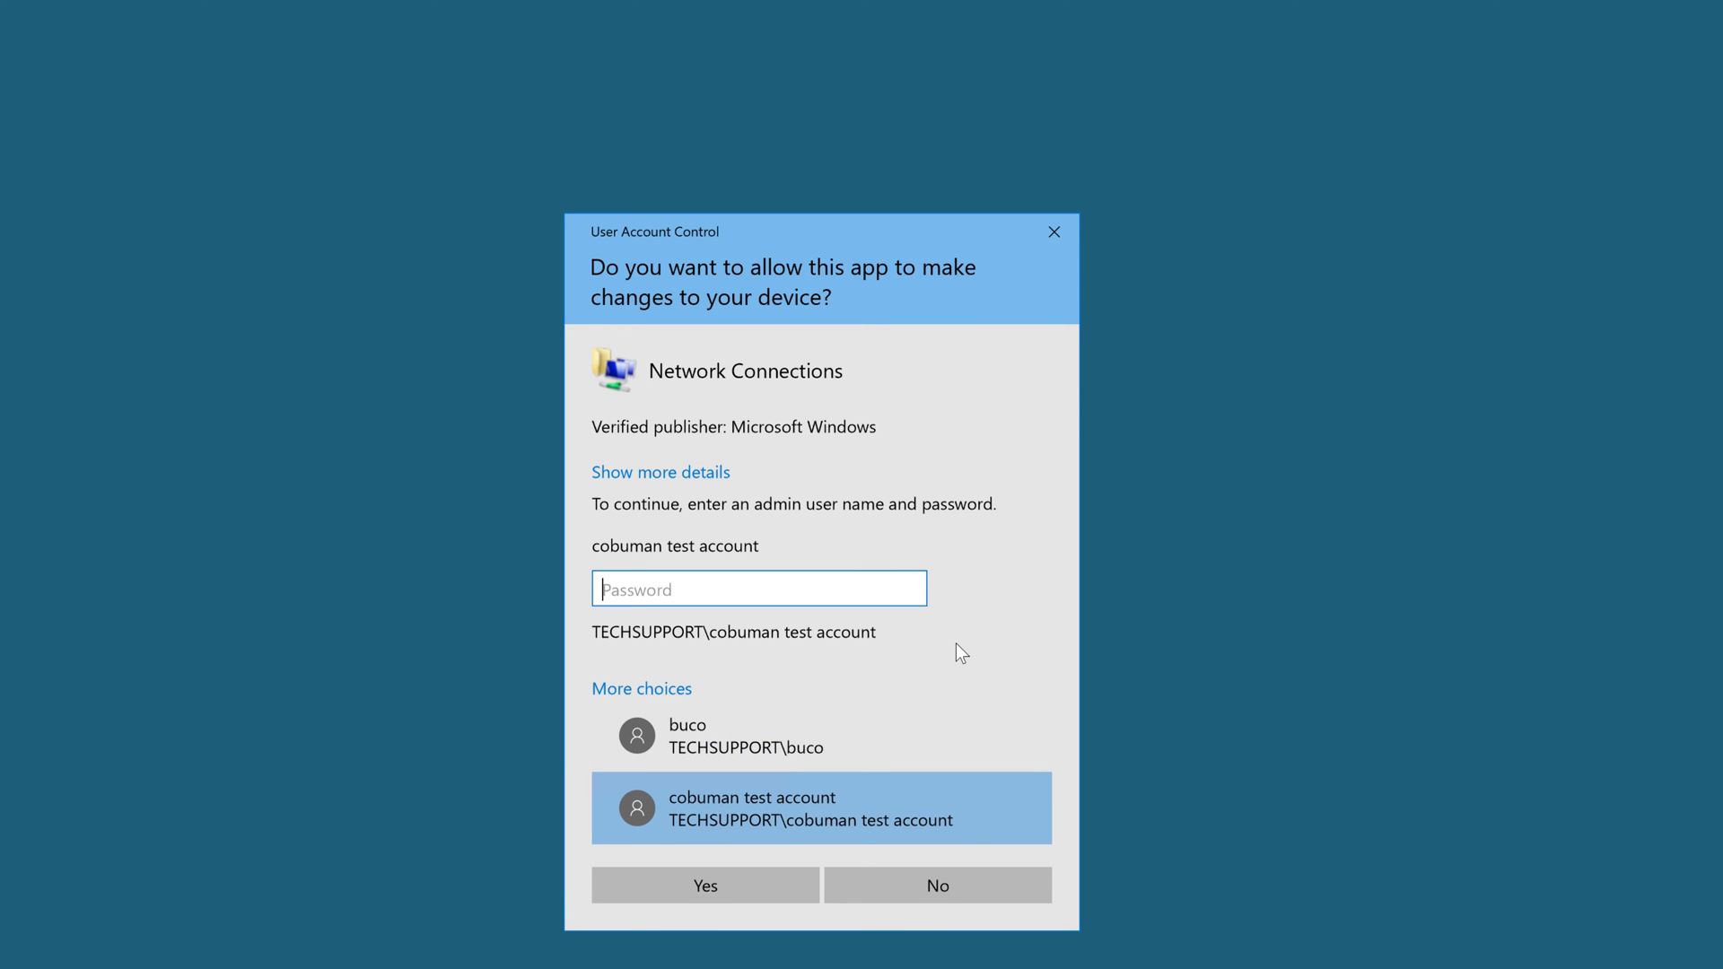
pyautogui.write('password')
pyautogui.press('Return')
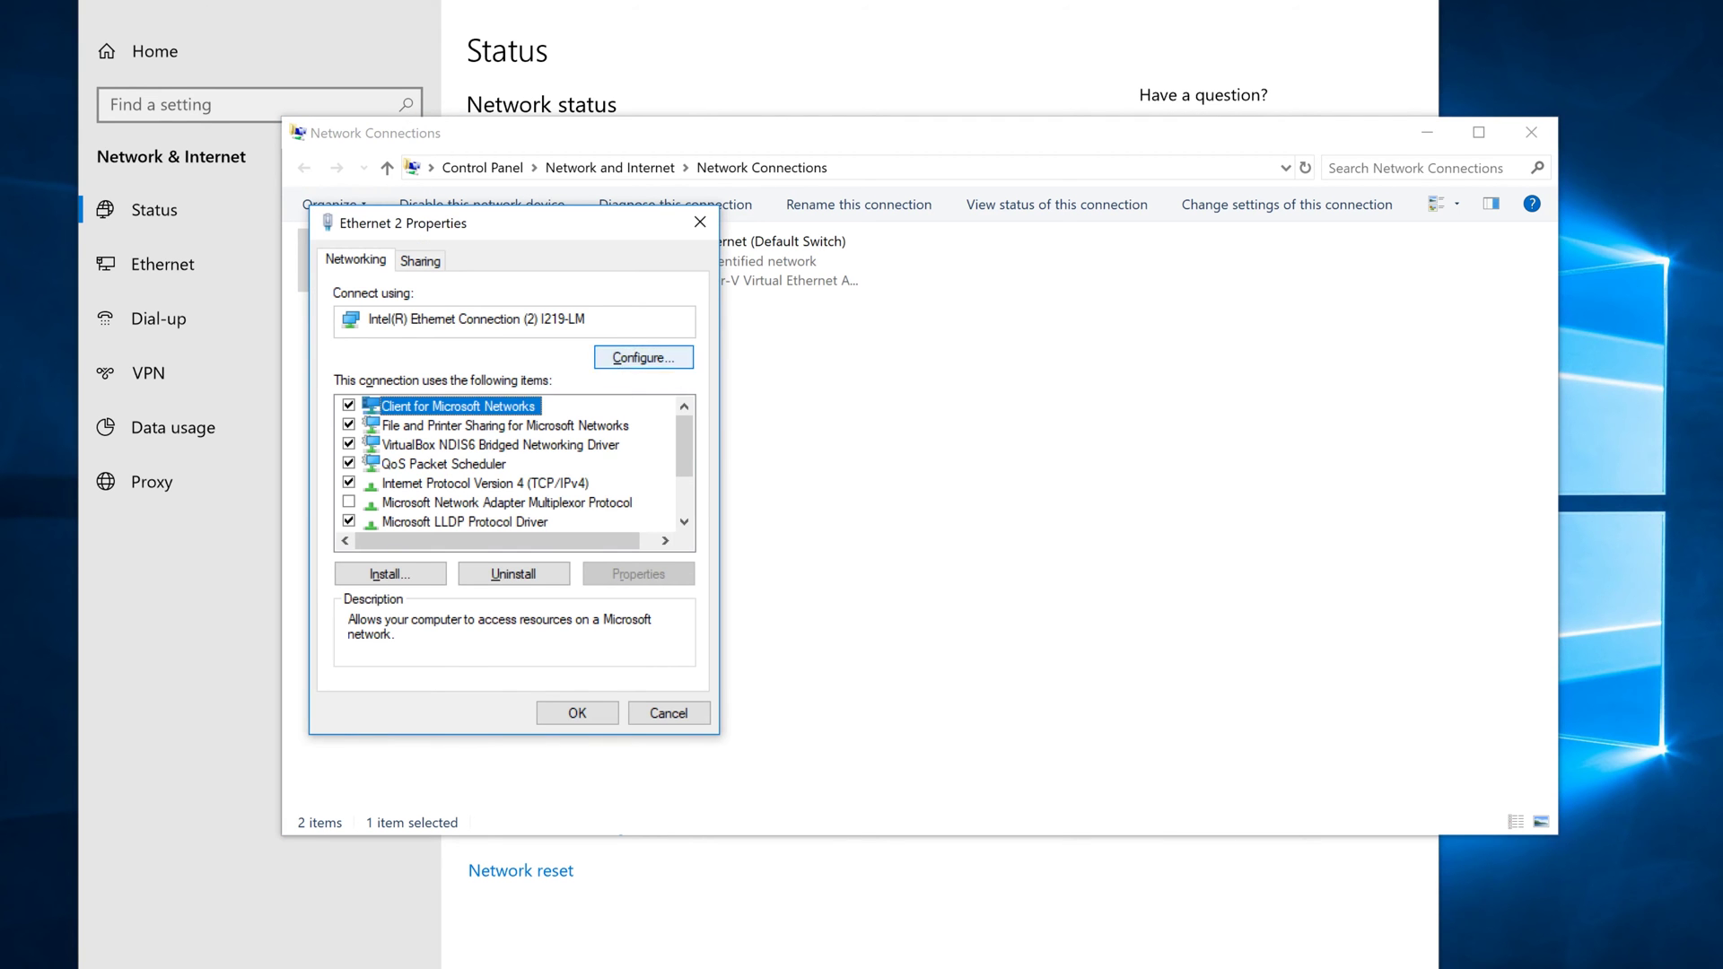
# Open the Internet Protocol Version 4 (TCP/IPv4) properties for Ethernet 2
pyautogui.moveTo(572, 215); pyautogui.dragTo(882, 277)
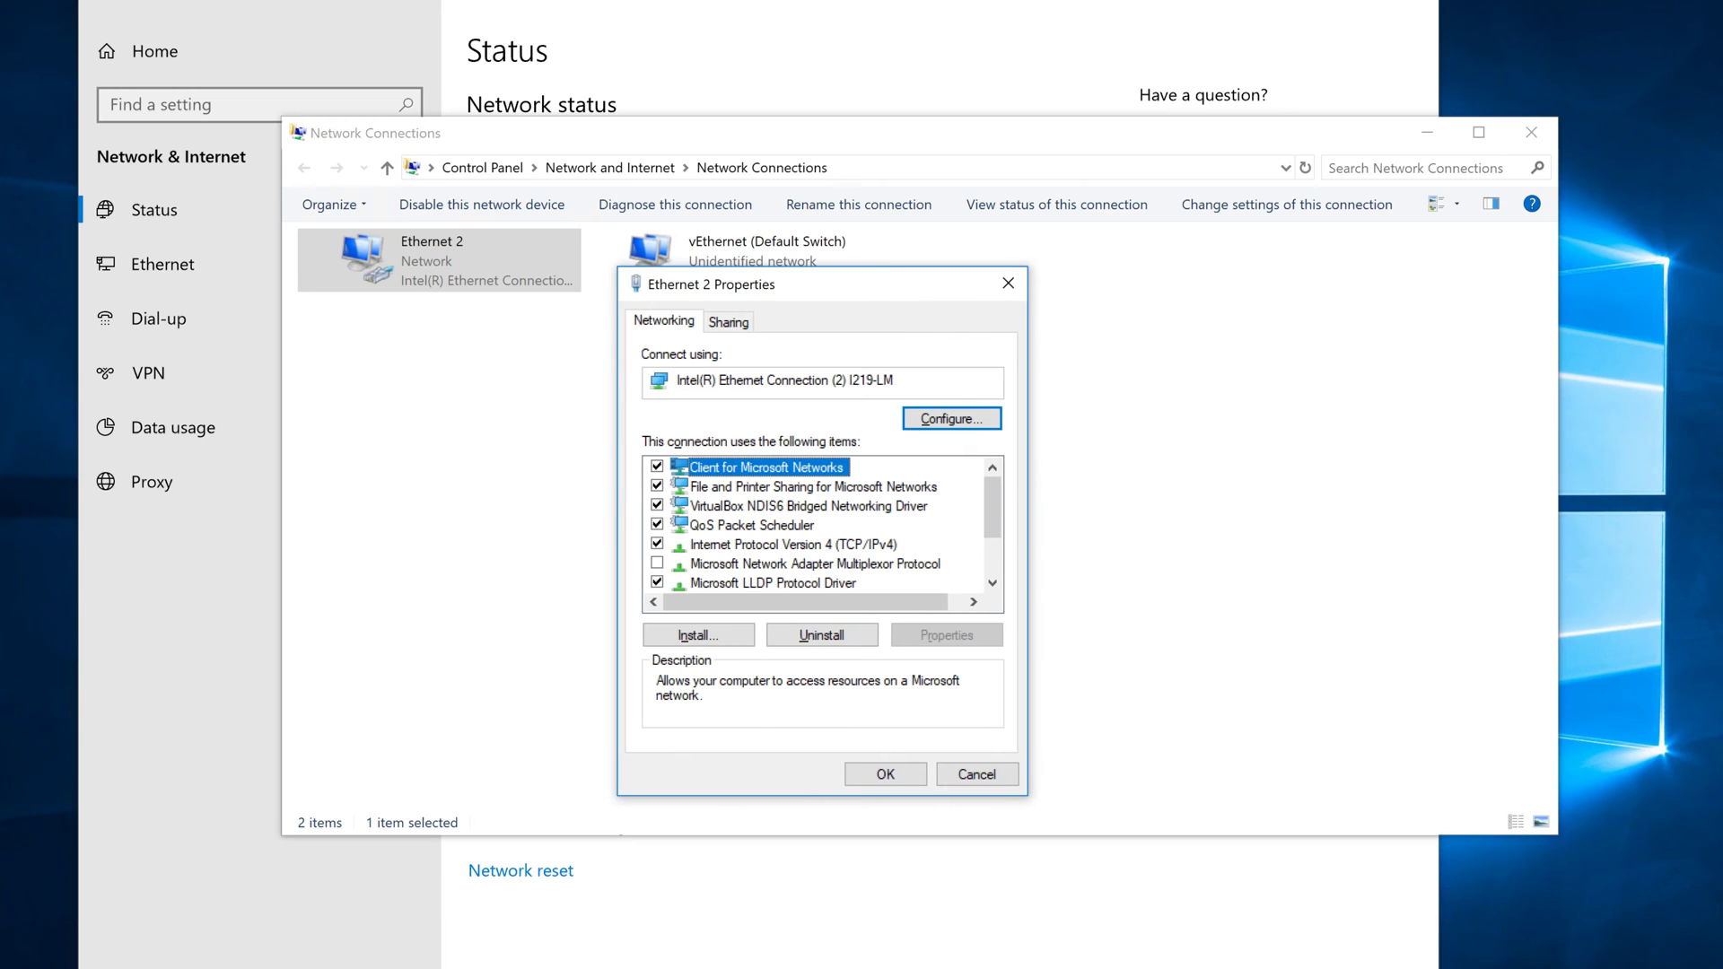
pyautogui.click(766, 548)
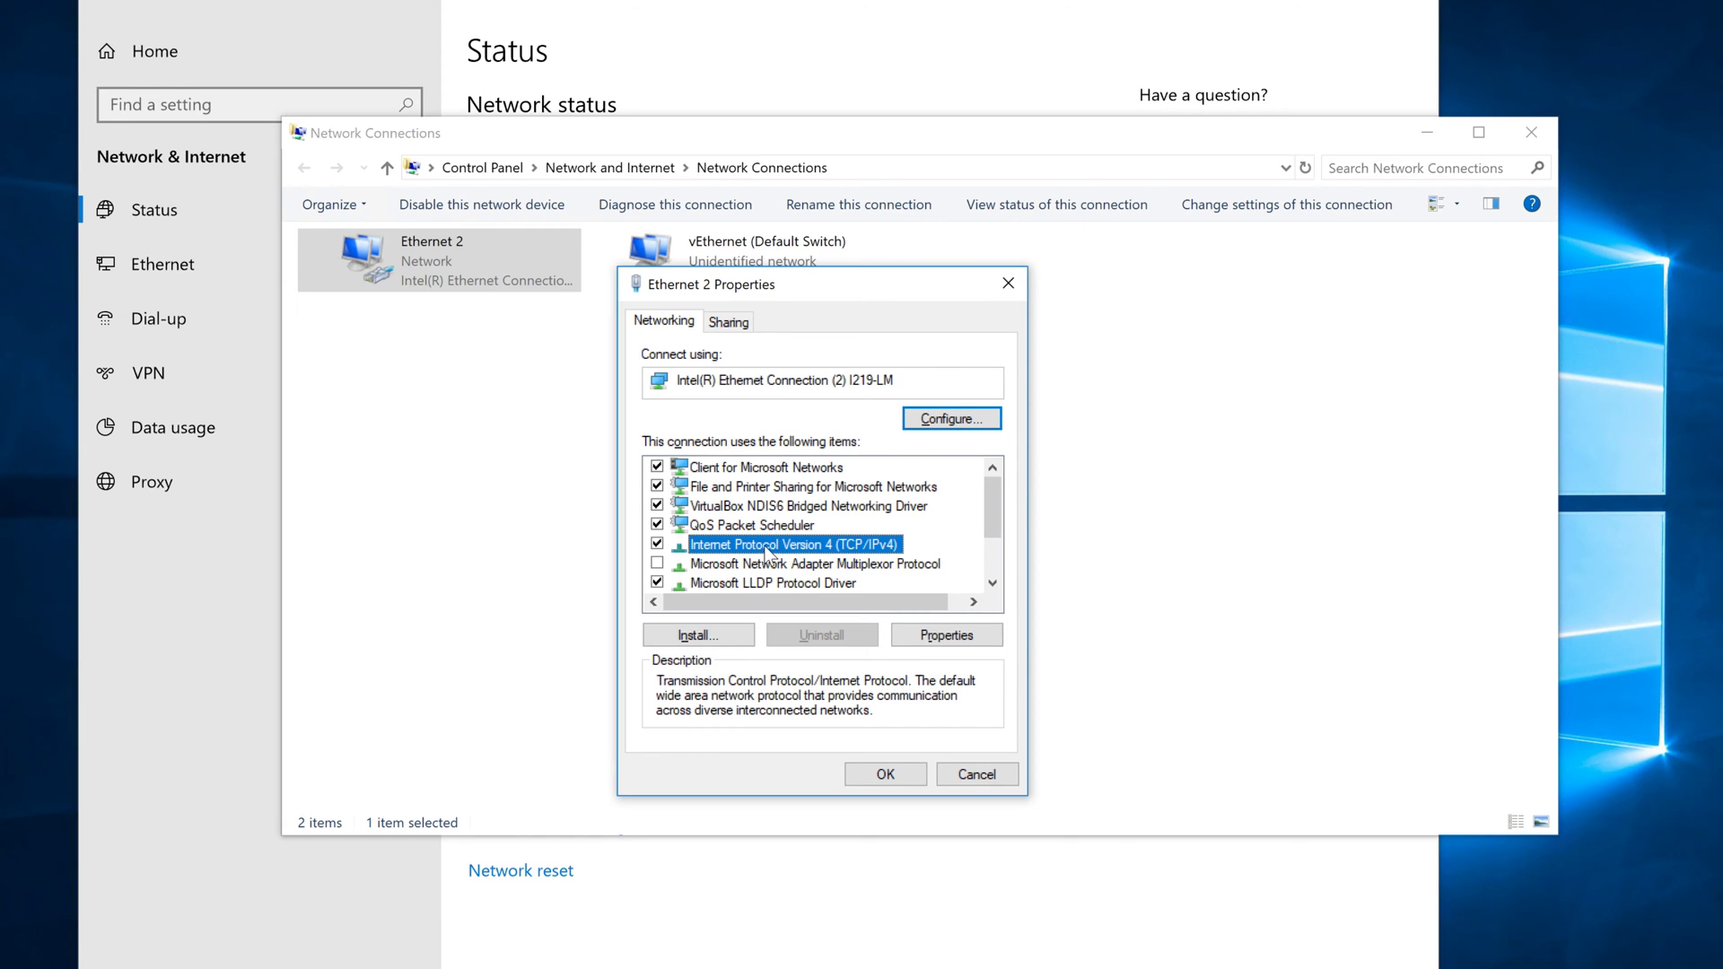
pyautogui.doubleClick(767, 547)
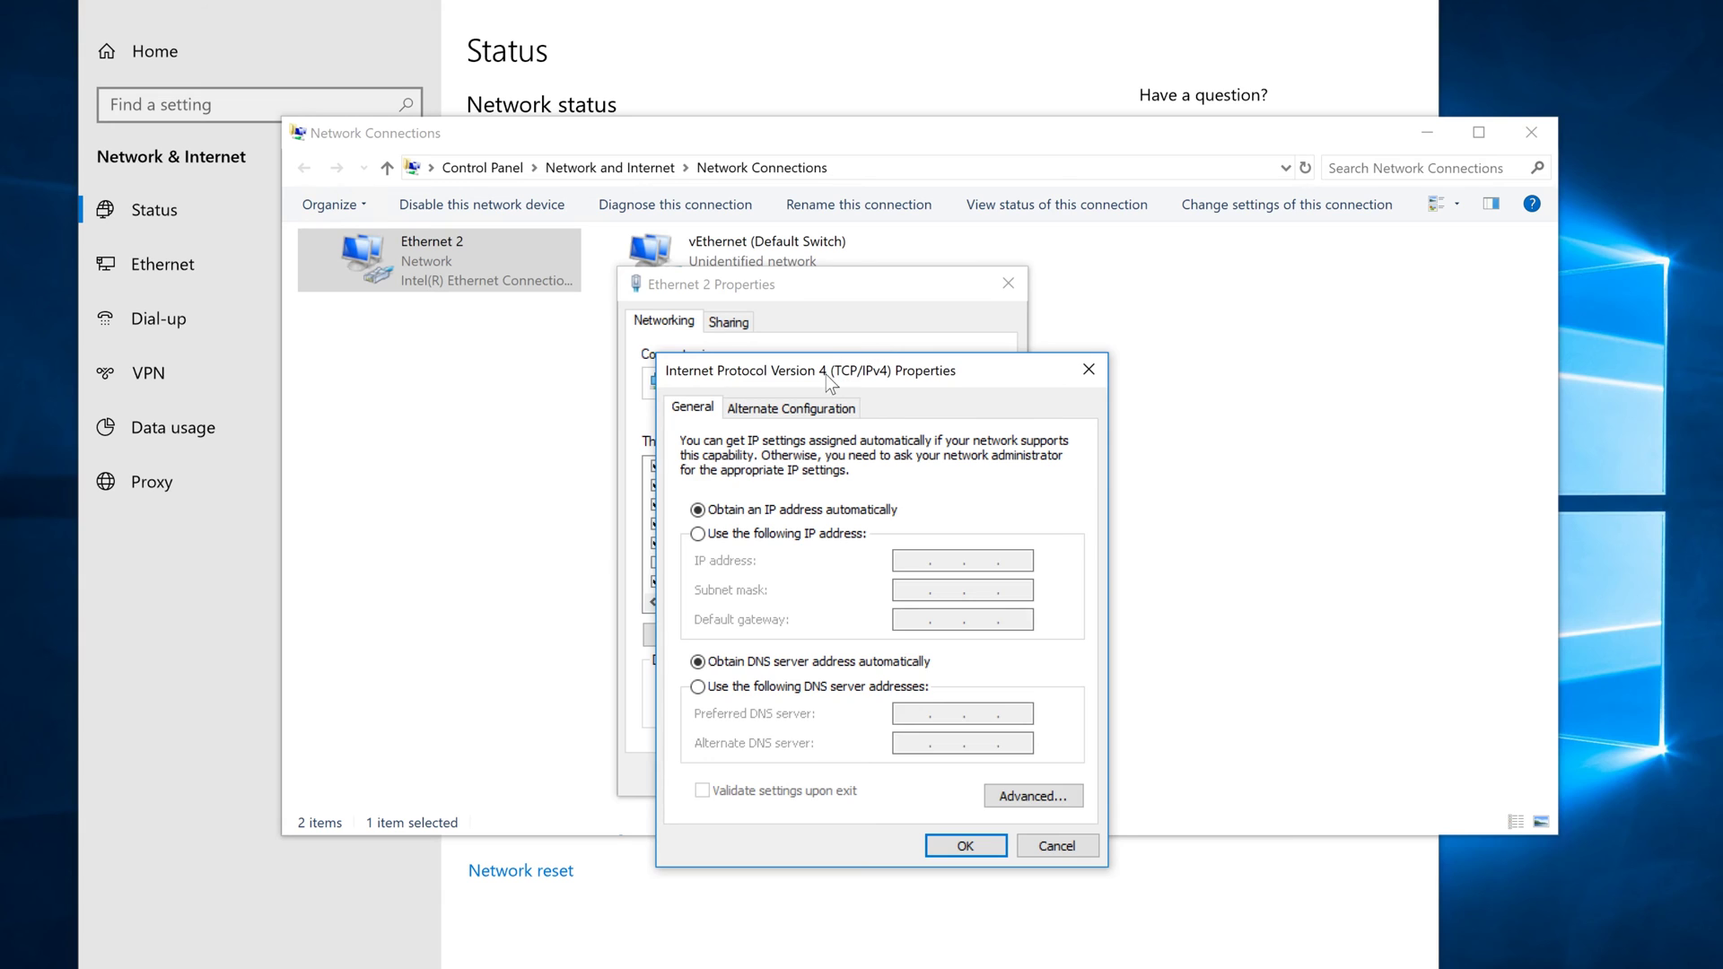
# Move the IPv4 dialog aside and select 'Use the following IP address' to view fixed-address fields
pyautogui.moveTo(829, 380); pyautogui.dragTo(1066, 327)
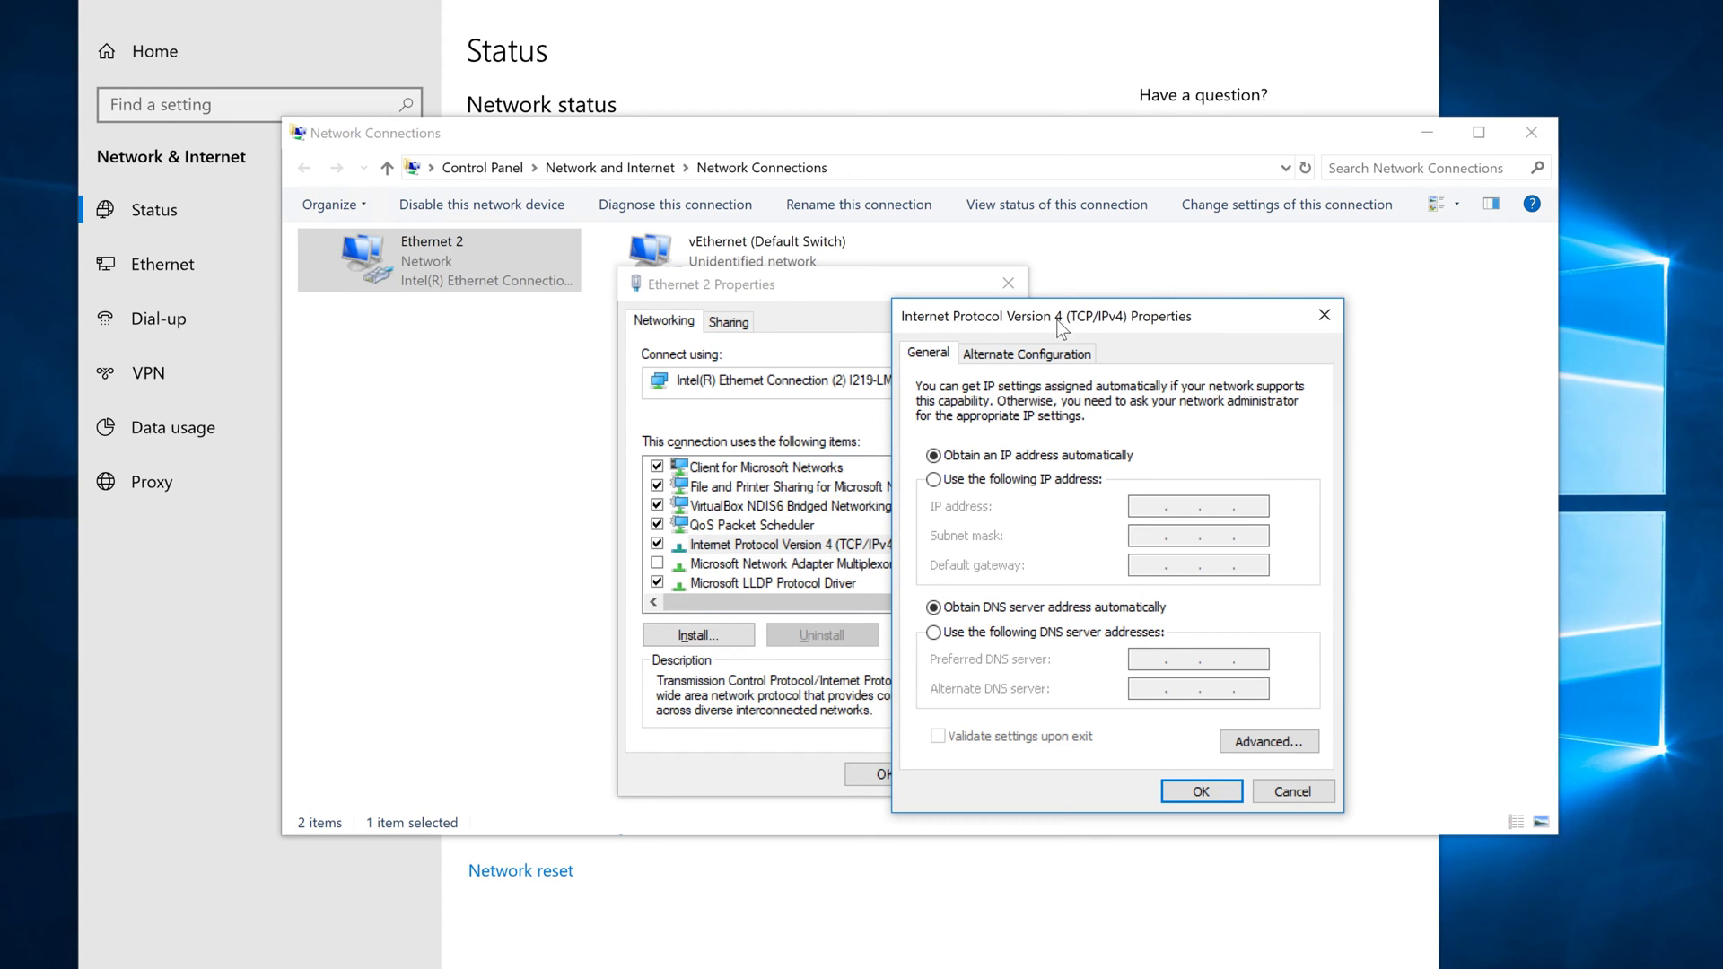
pyautogui.moveTo(1057, 320); pyautogui.dragTo(1099, 295)
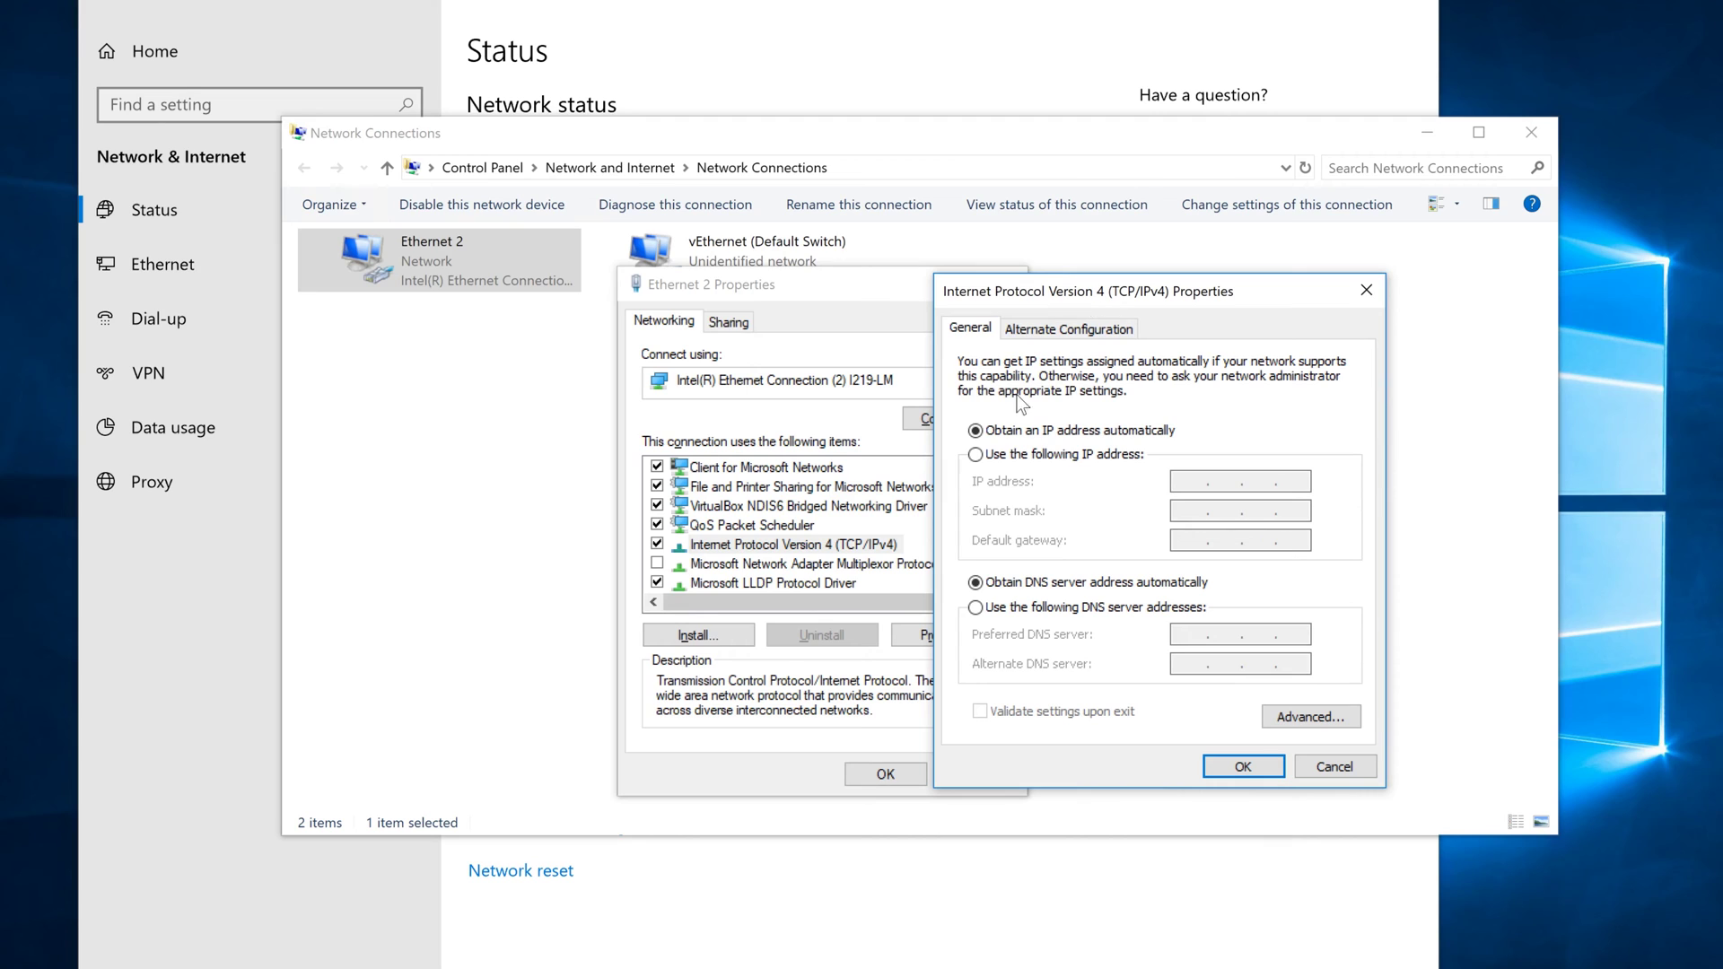
pyautogui.click(975, 455)
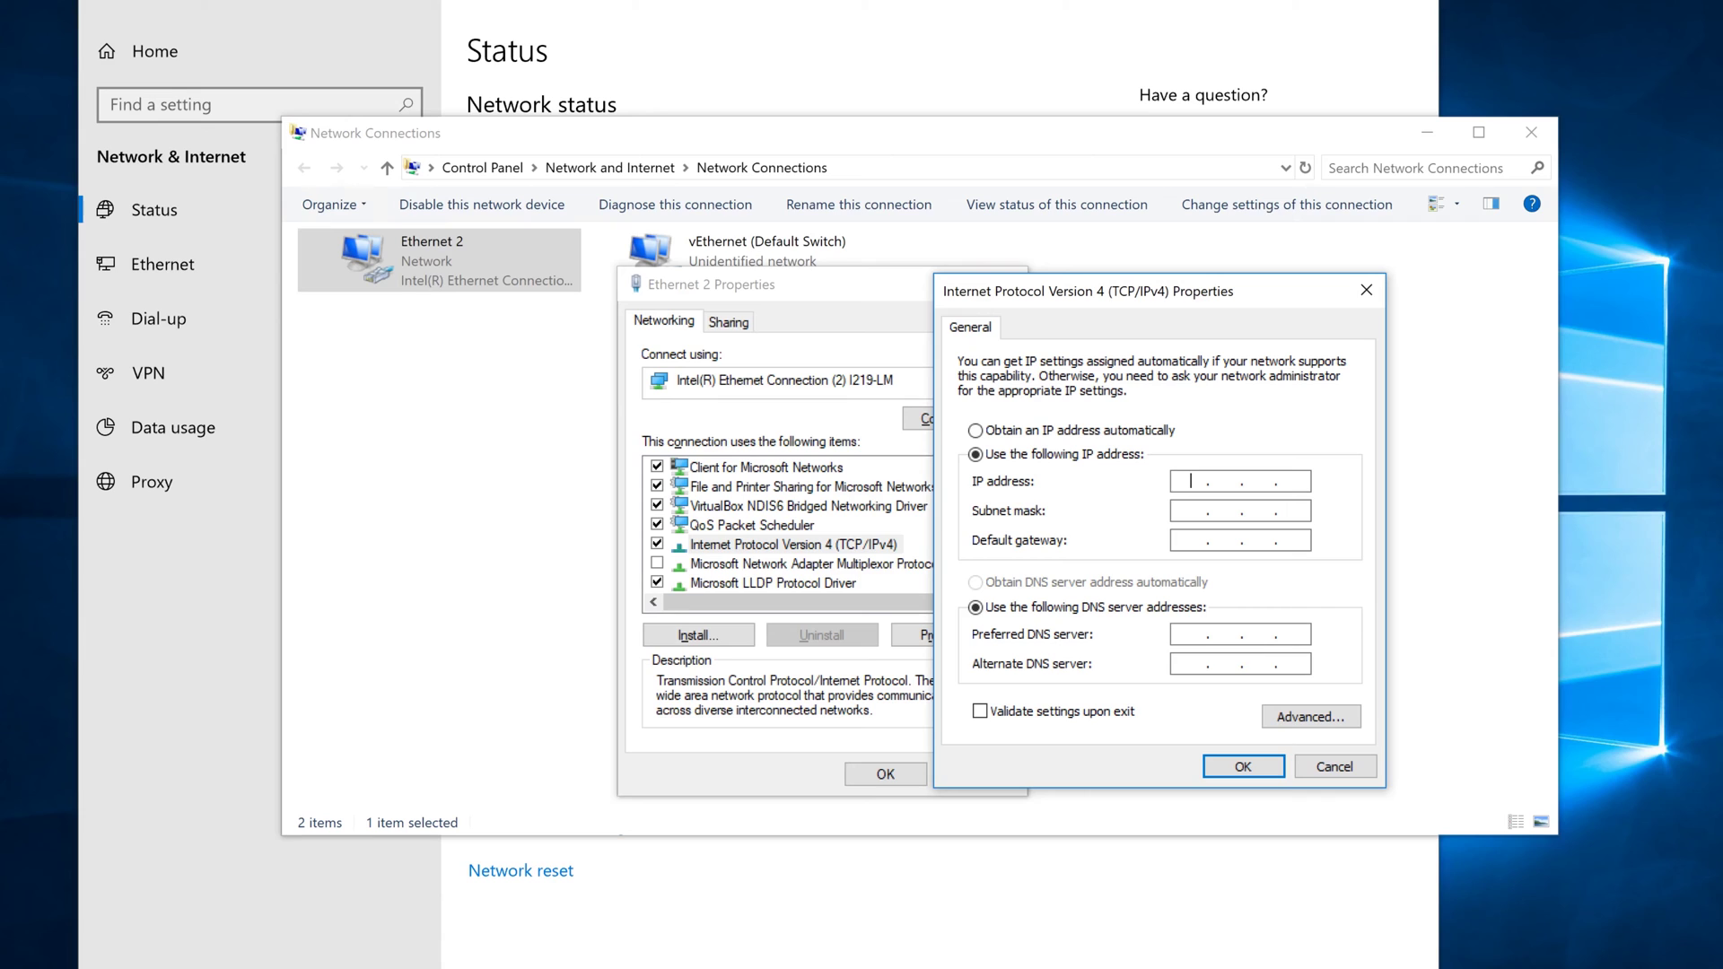
# Cancel the IPv4 and Ethernet 2 dialogs without saving and clear the article highlight
pyautogui.click(1324, 764)
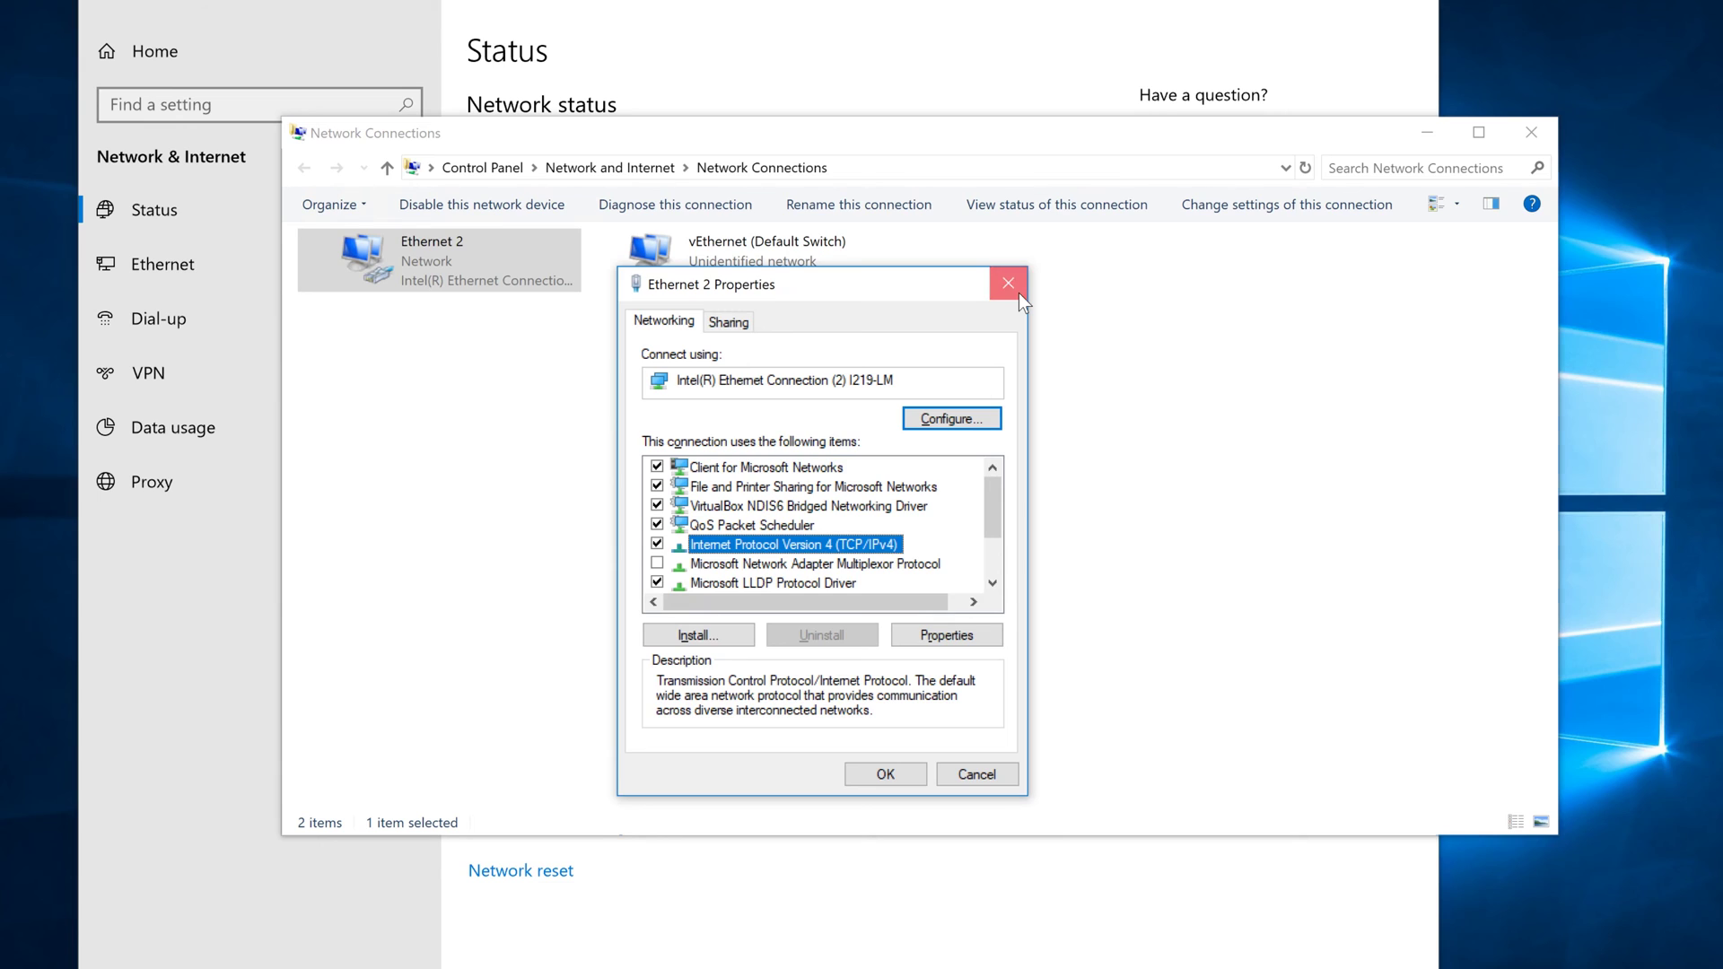
pyautogui.click(1019, 293)
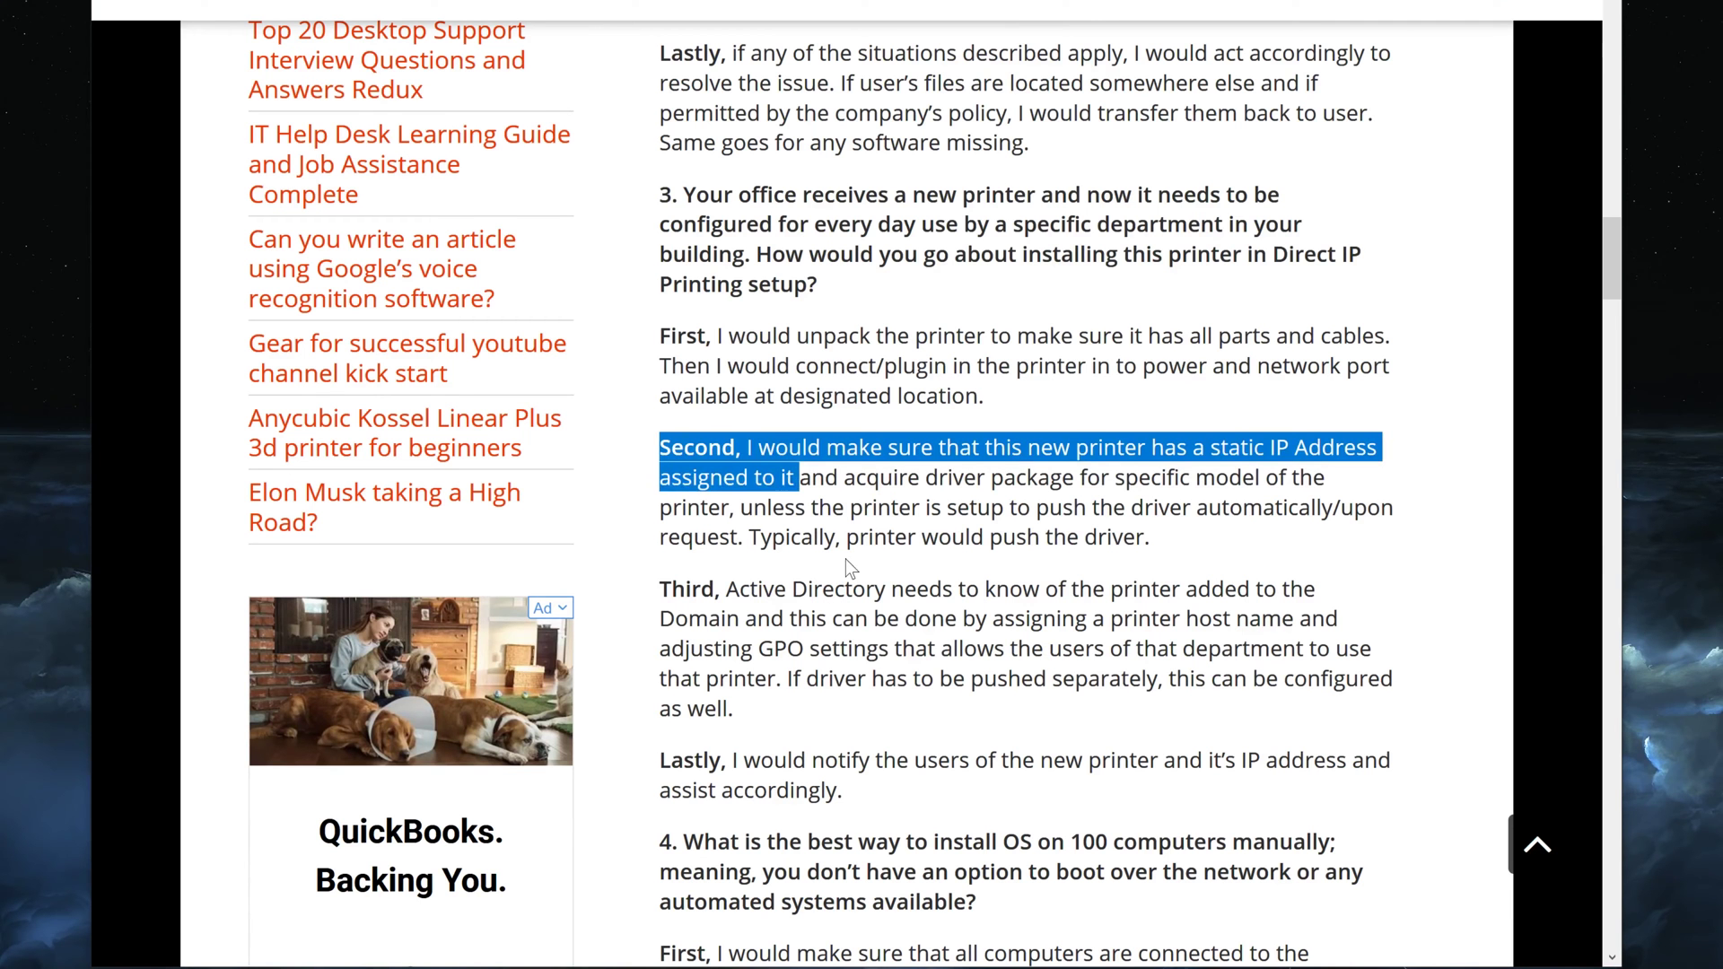
pyautogui.click(846, 558)
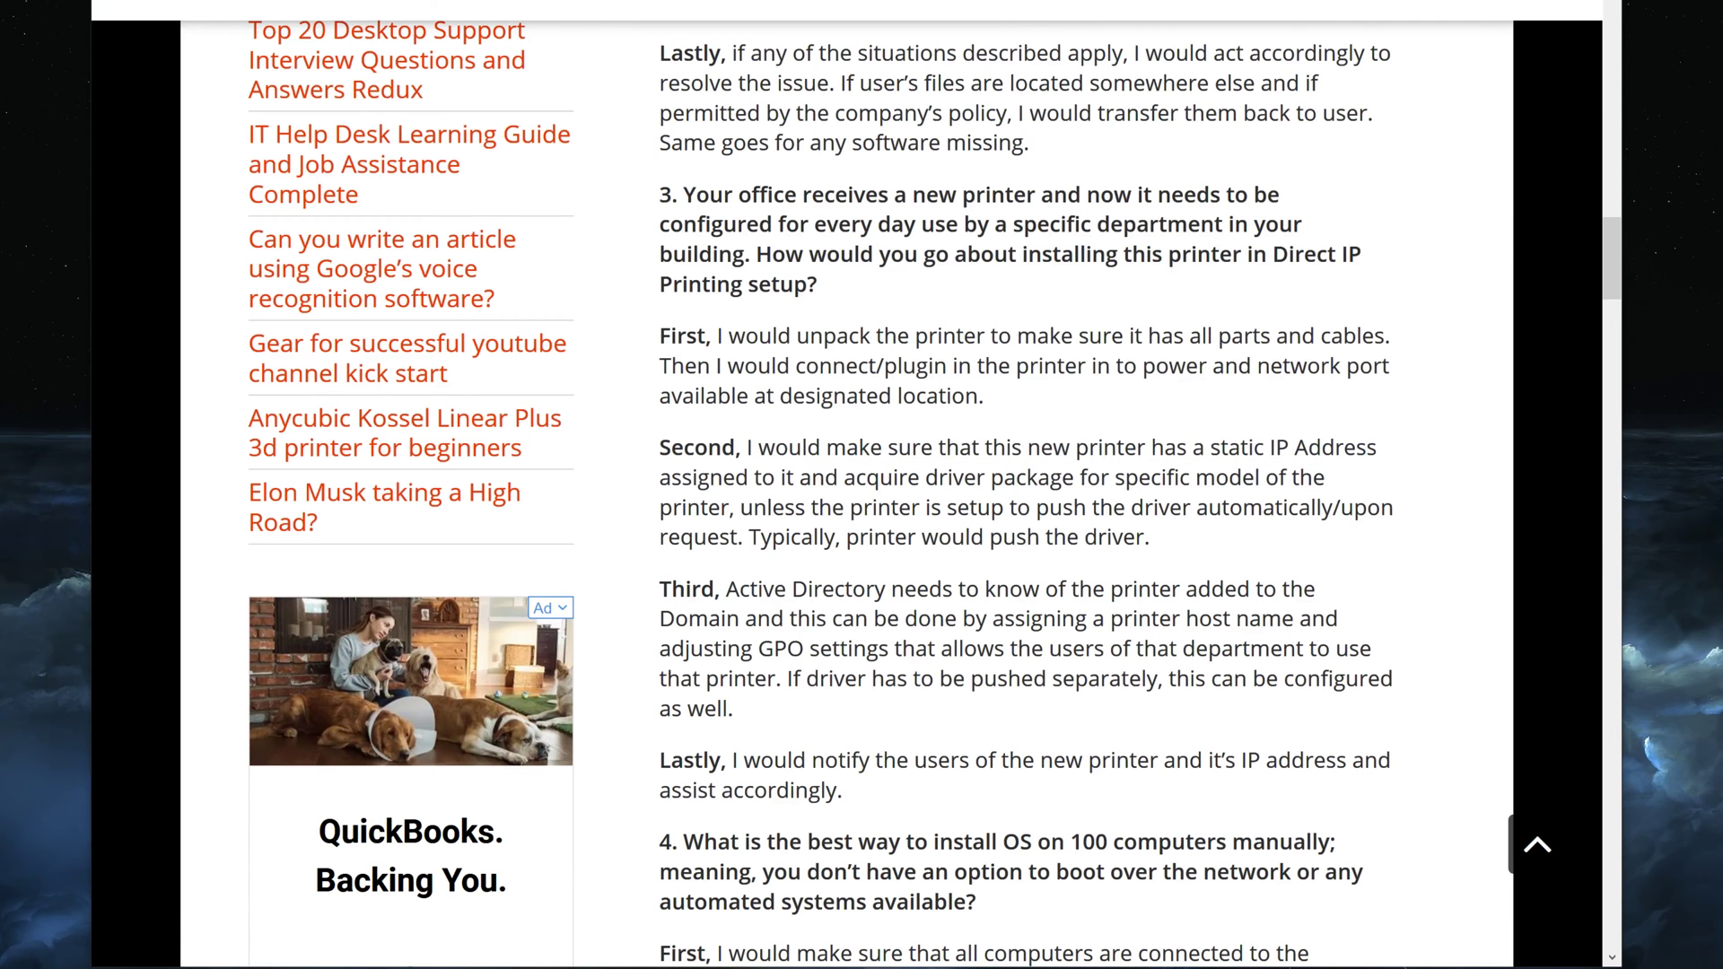
pyautogui.moveTo(799, 477); pyautogui.dragTo(743, 538)
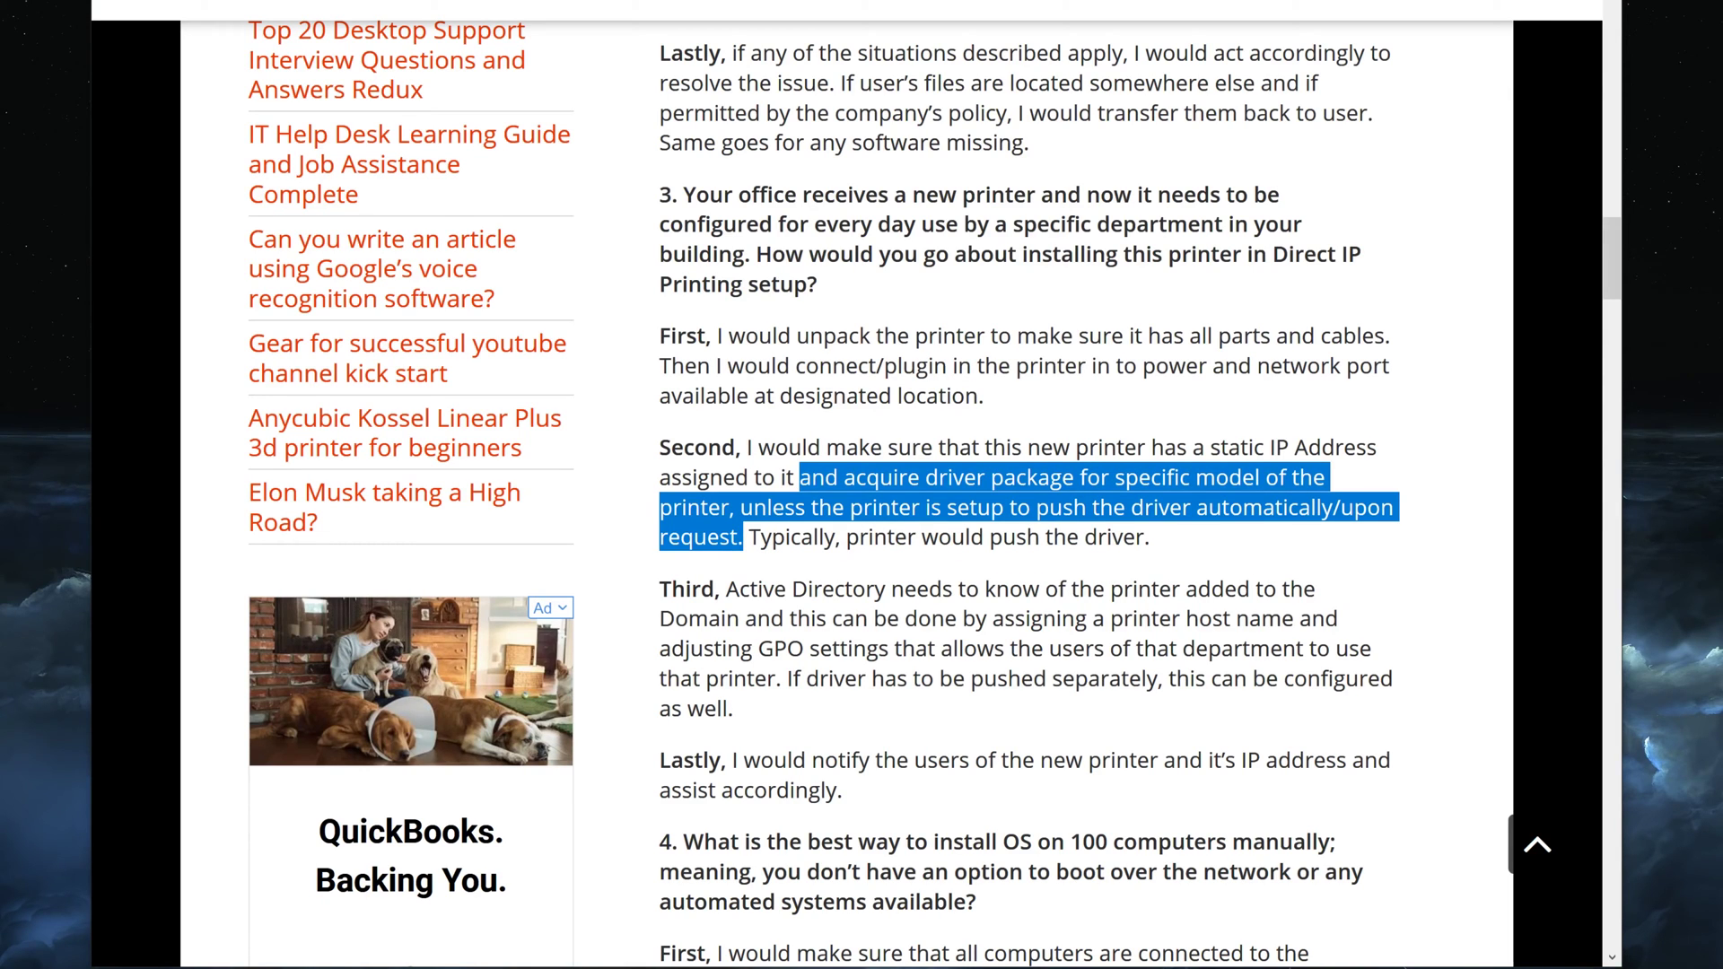
pyautogui.click(743, 539)
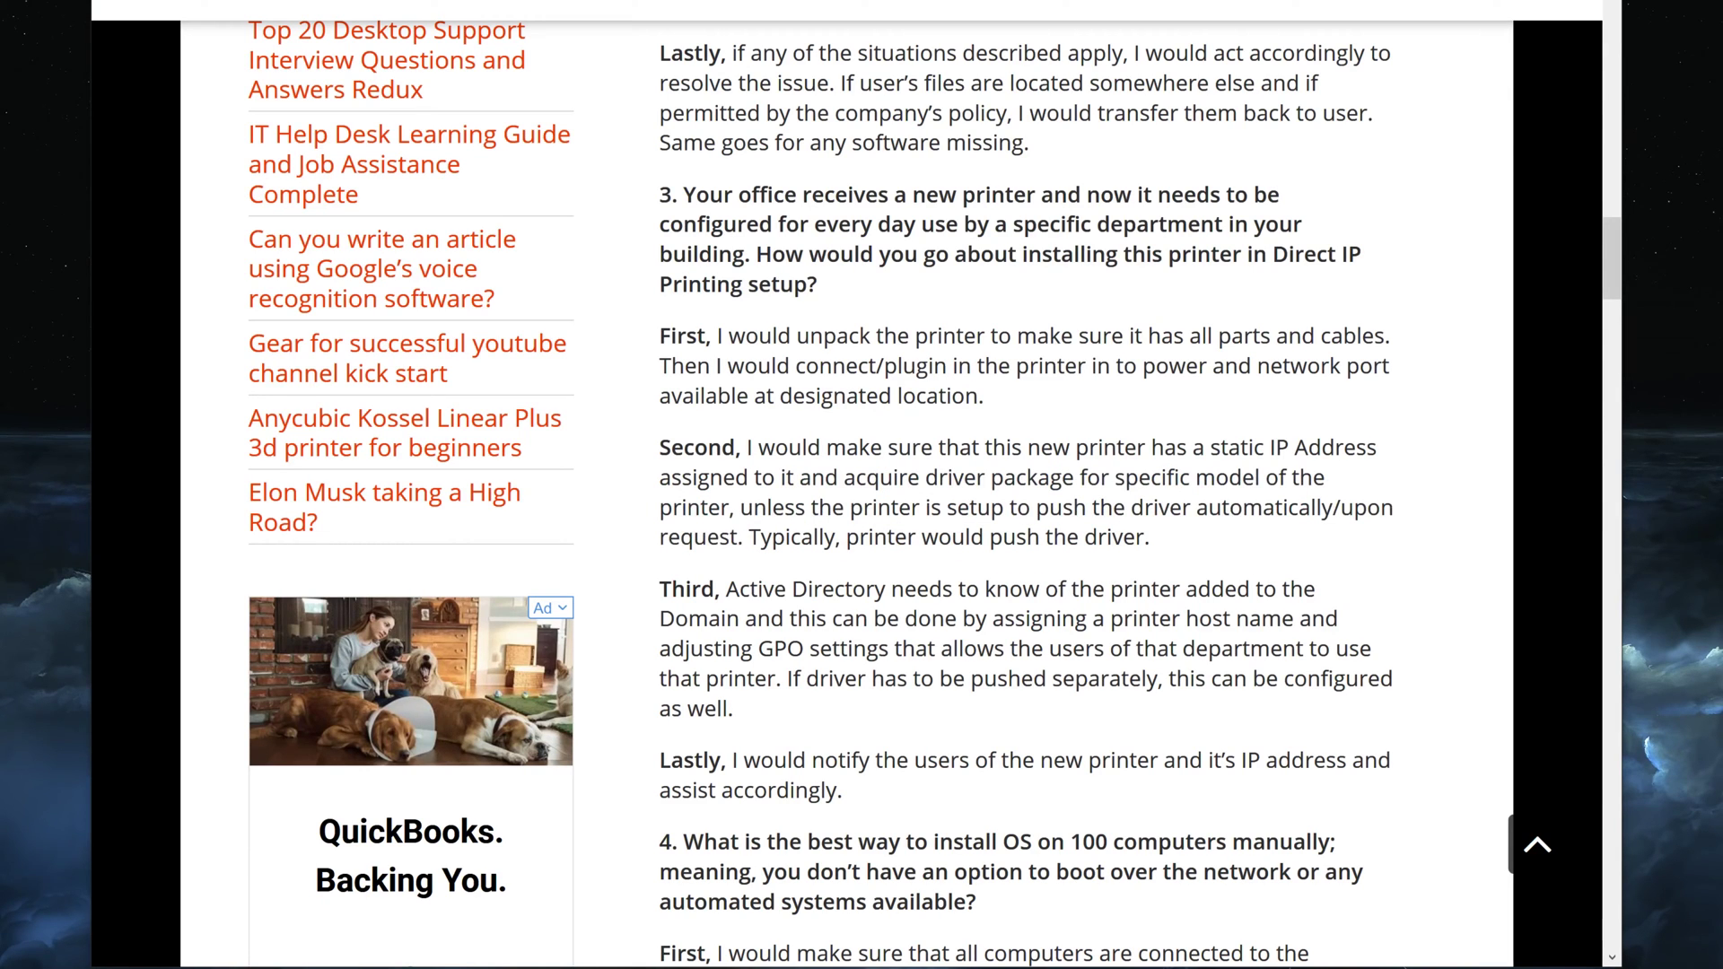
pyautogui.moveTo(843, 477); pyautogui.dragTo(1292, 478)
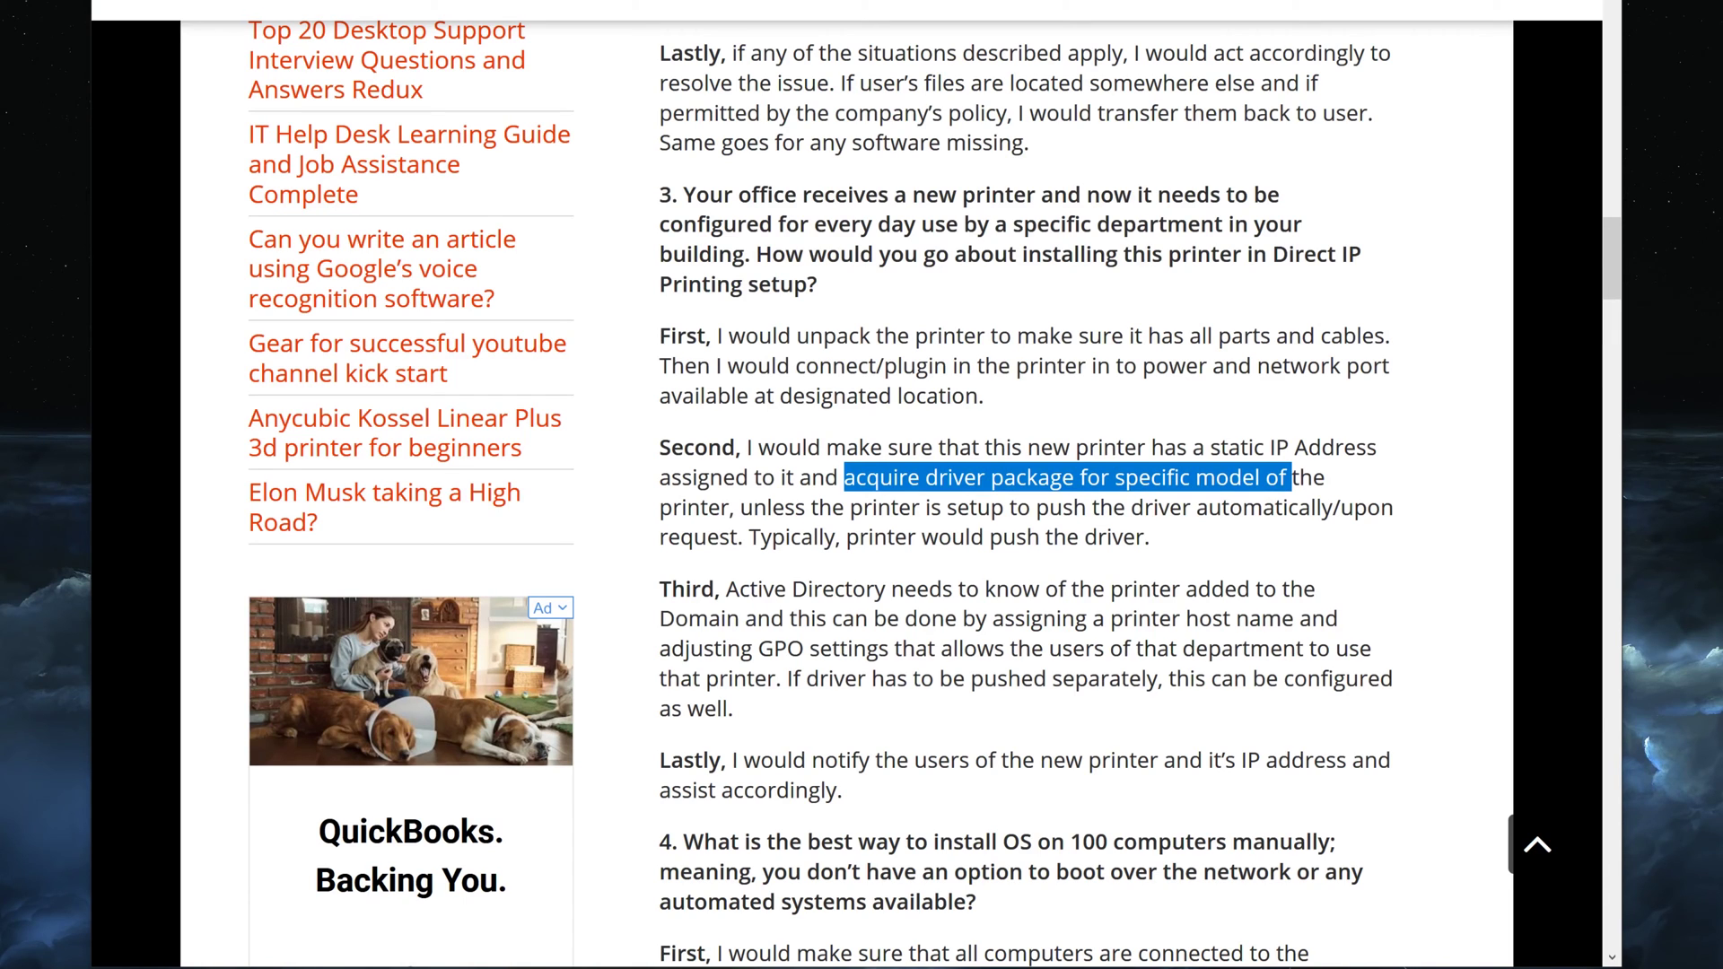
pyautogui.moveTo(1292, 478); pyautogui.dragTo(1286, 477)
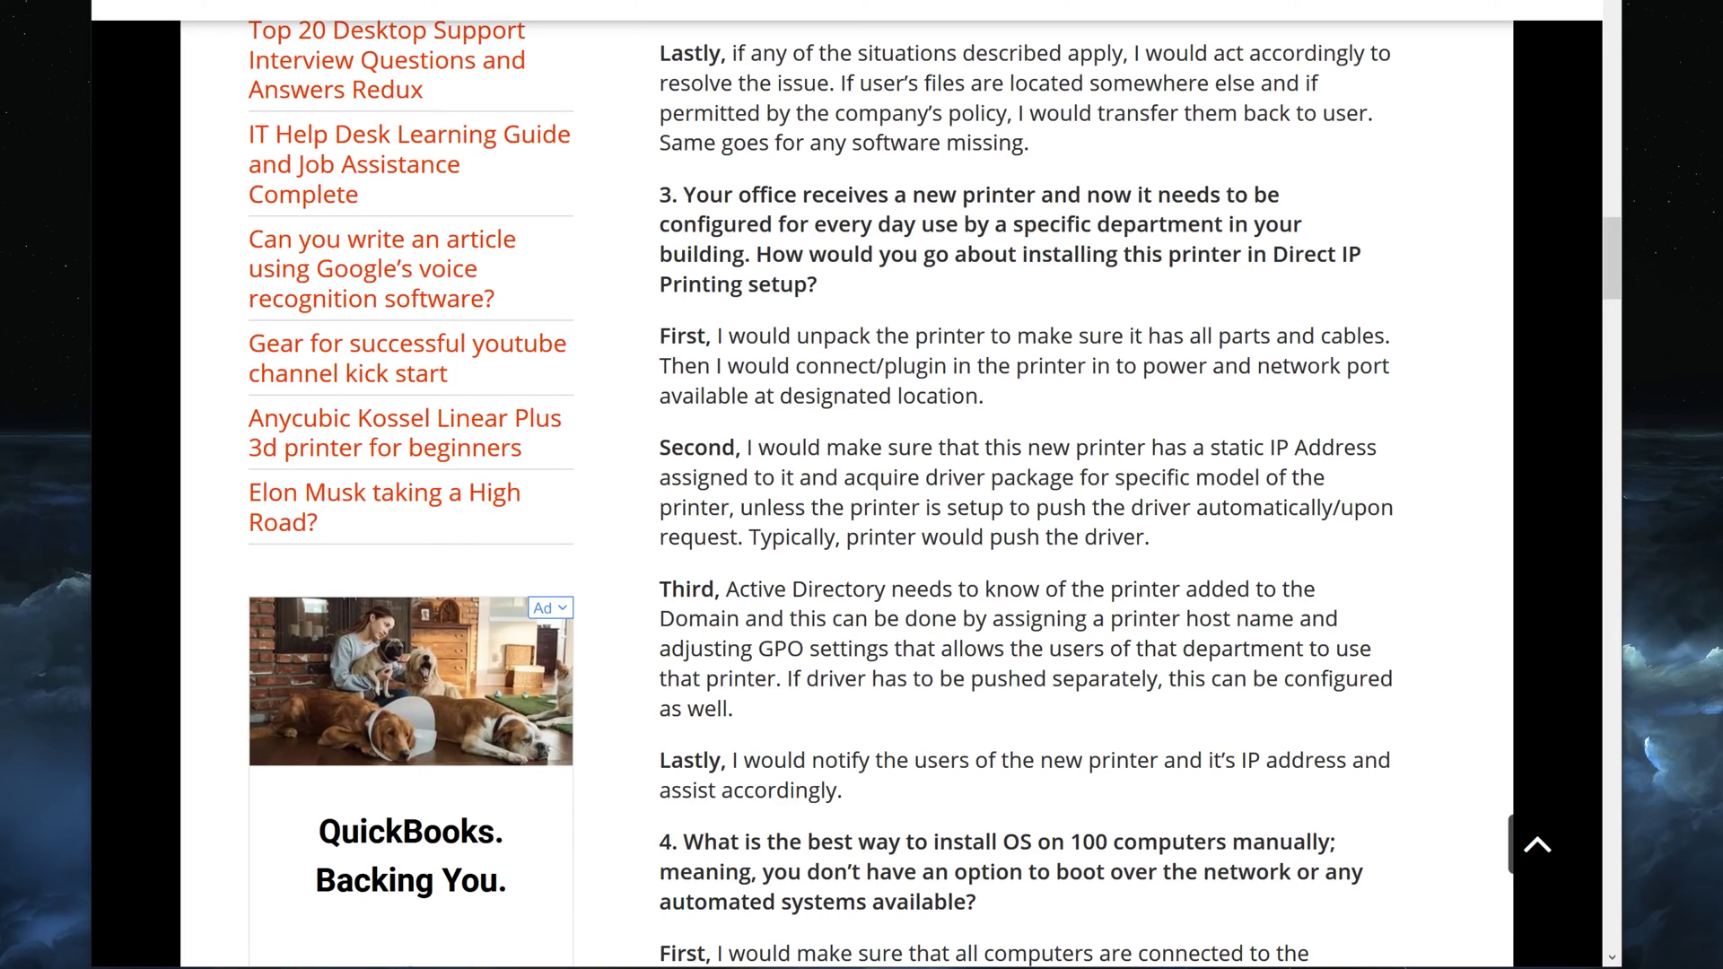
pyautogui.moveTo(744, 536); pyautogui.dragTo(1198, 531)
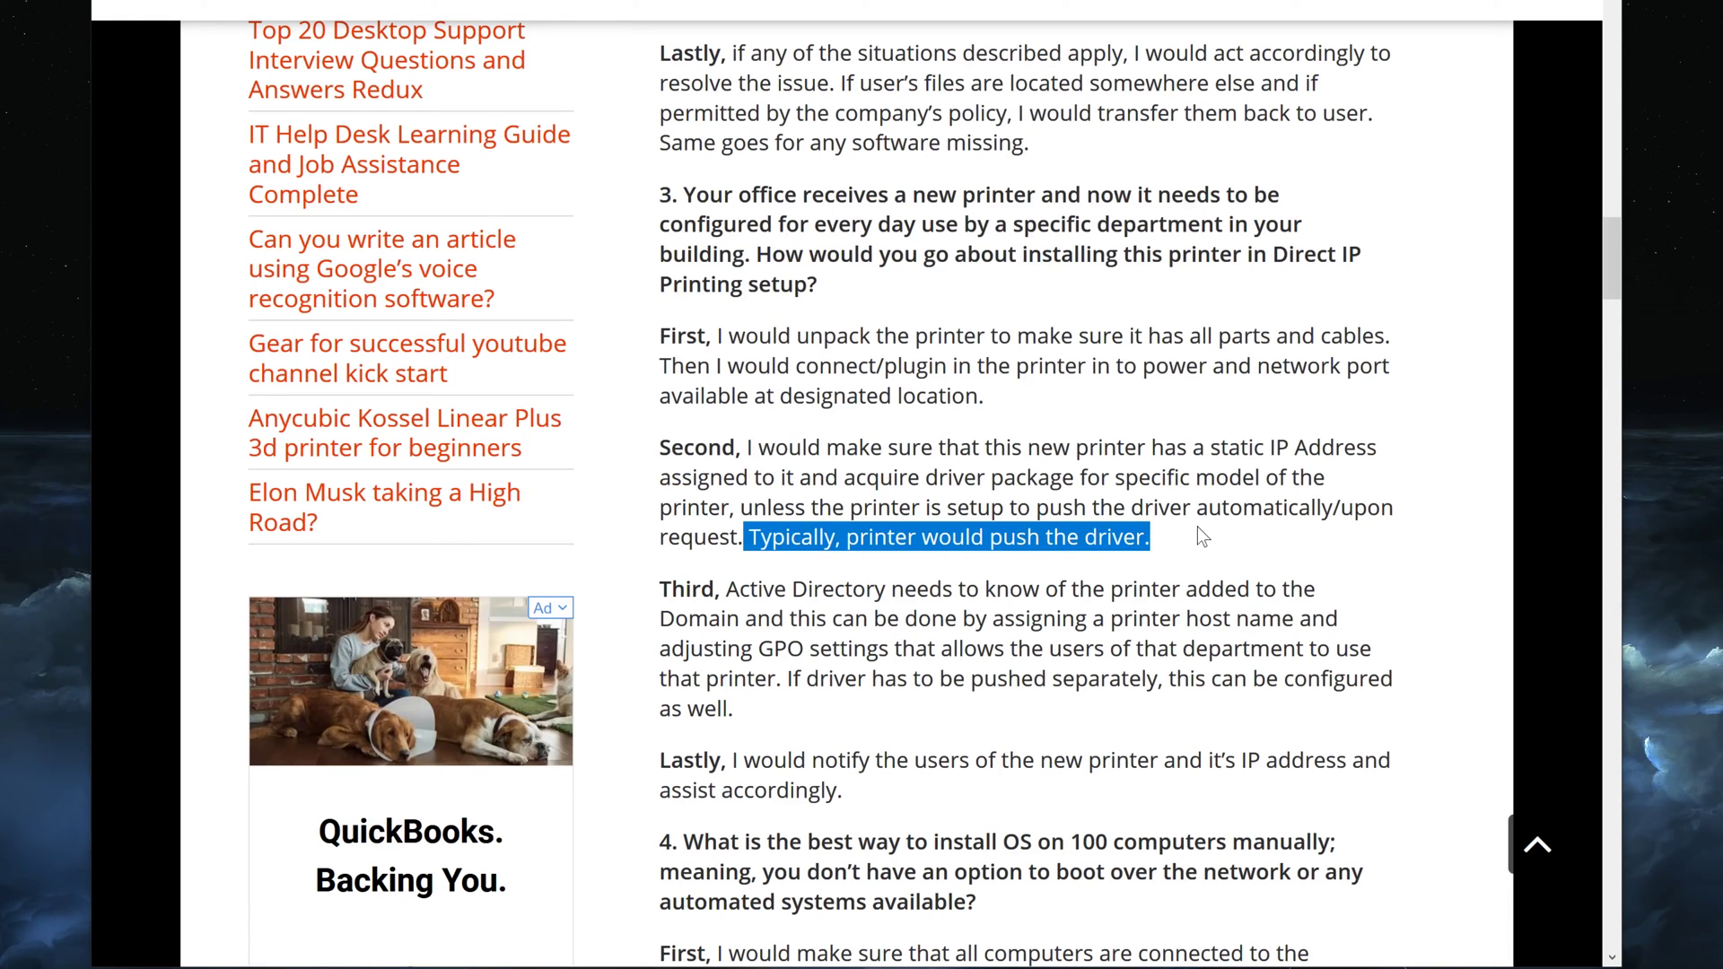
pyautogui.click(1197, 536)
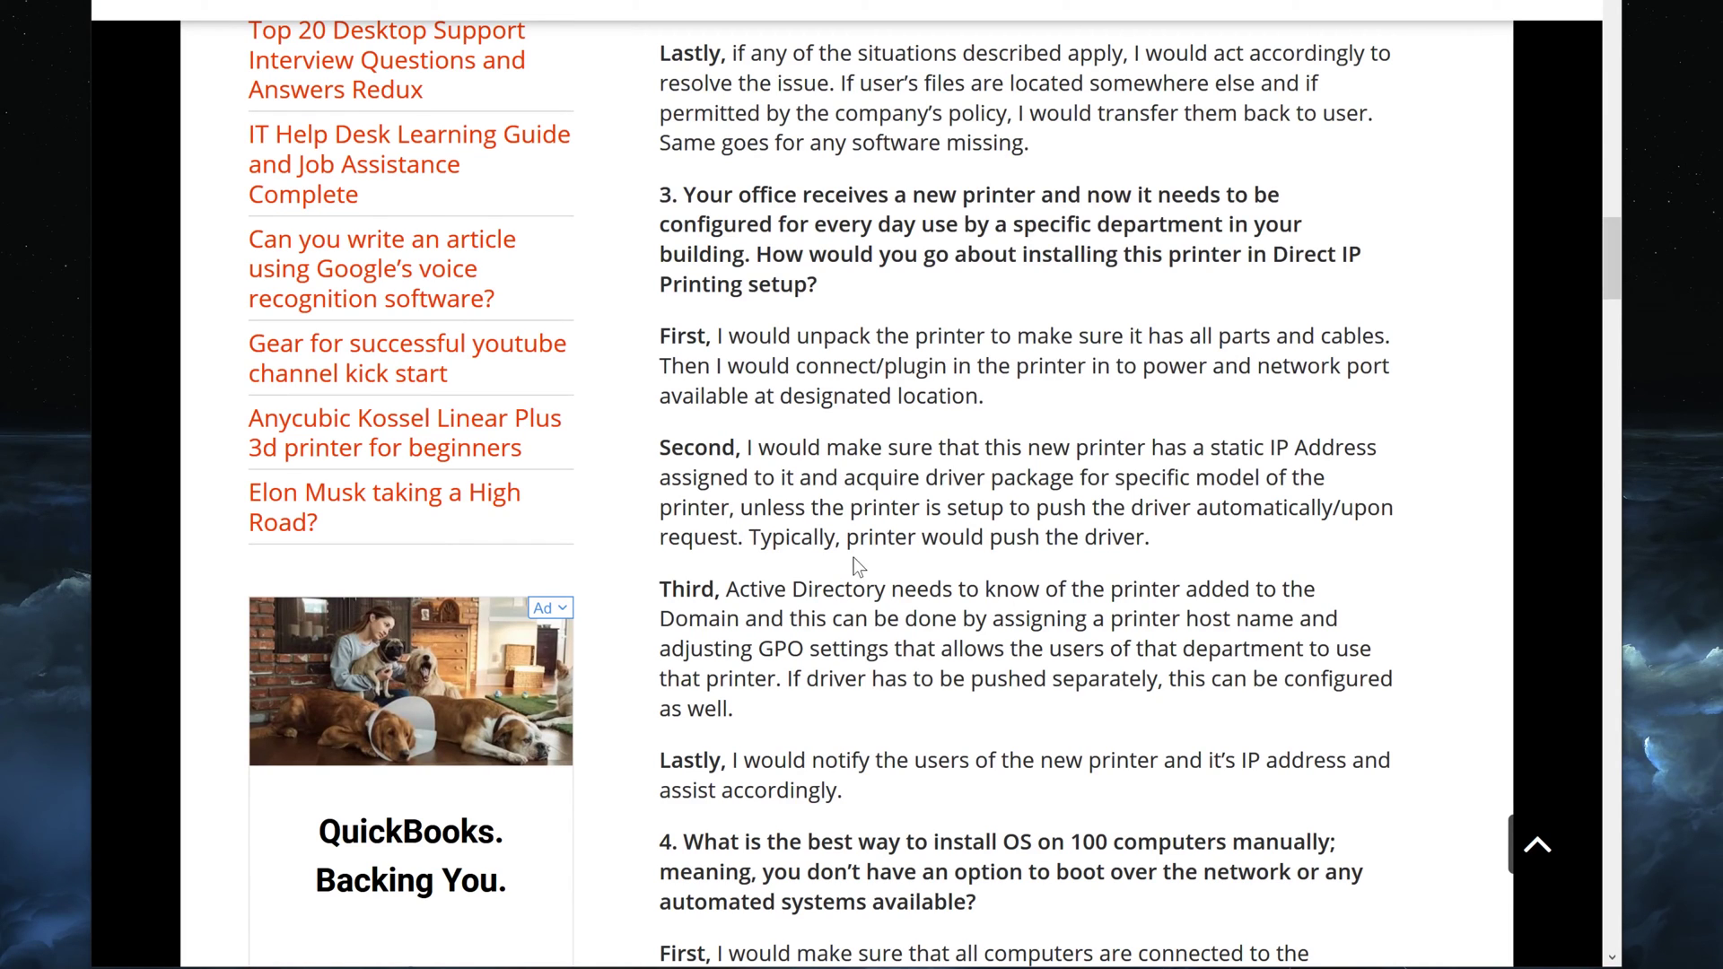
pyautogui.scroll(-2, 854, 558)
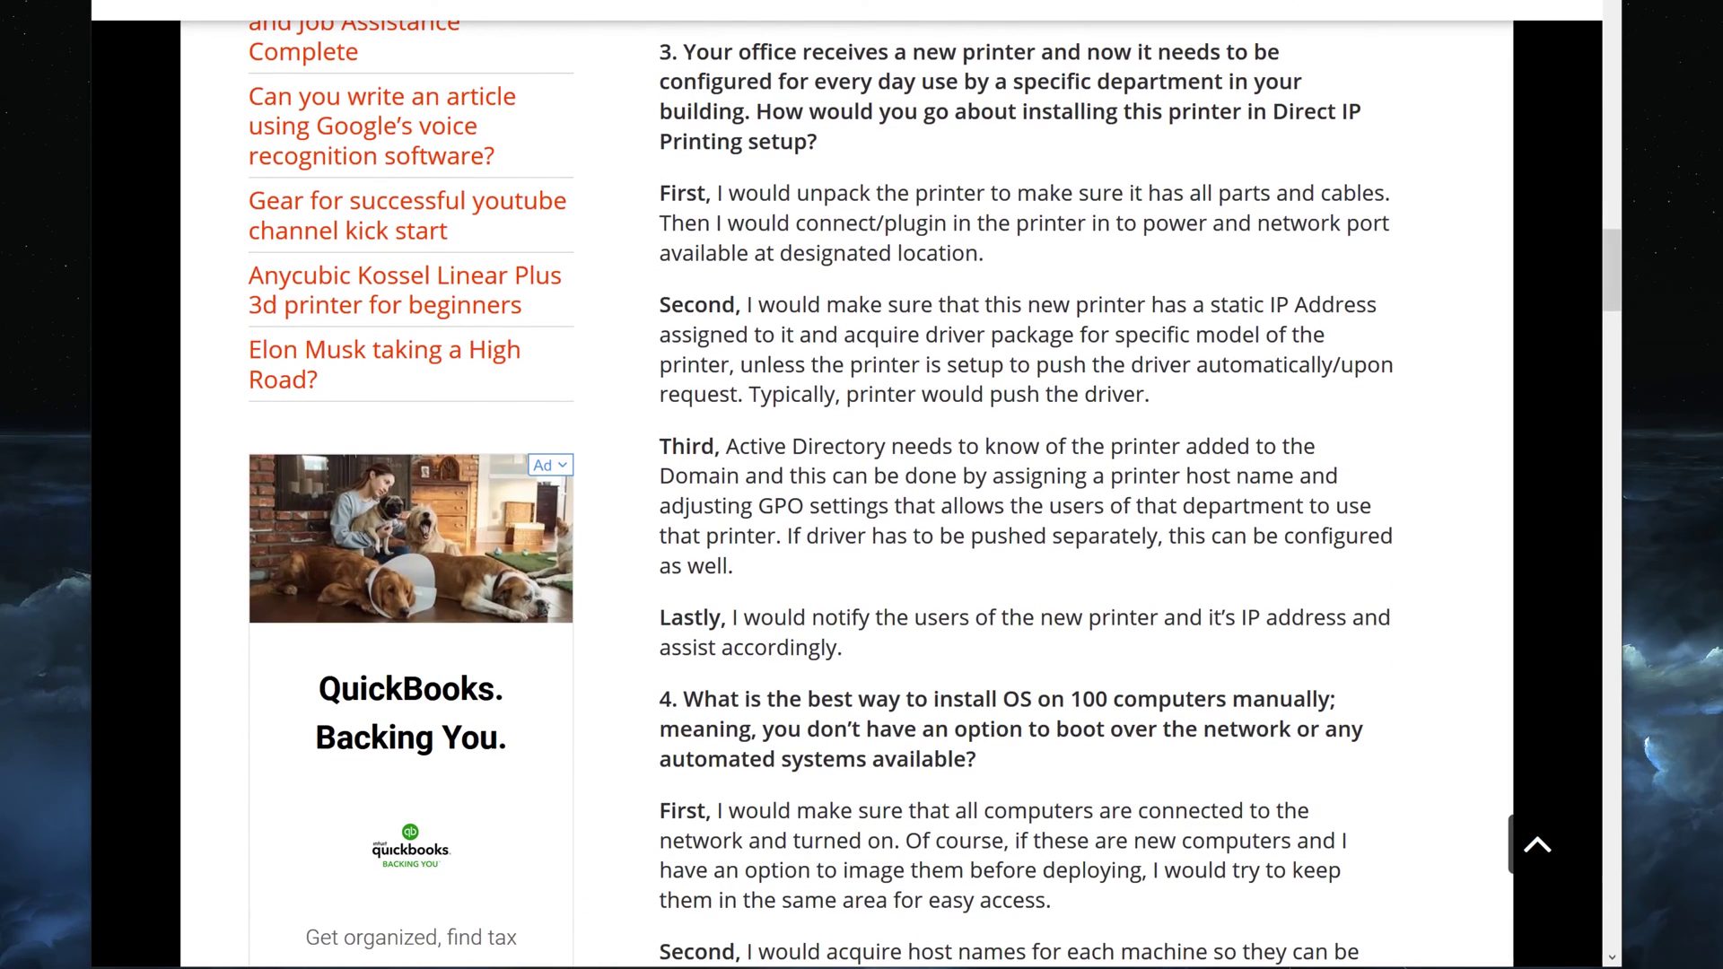
pyautogui.moveTo(660, 446); pyautogui.dragTo(1211, 446)
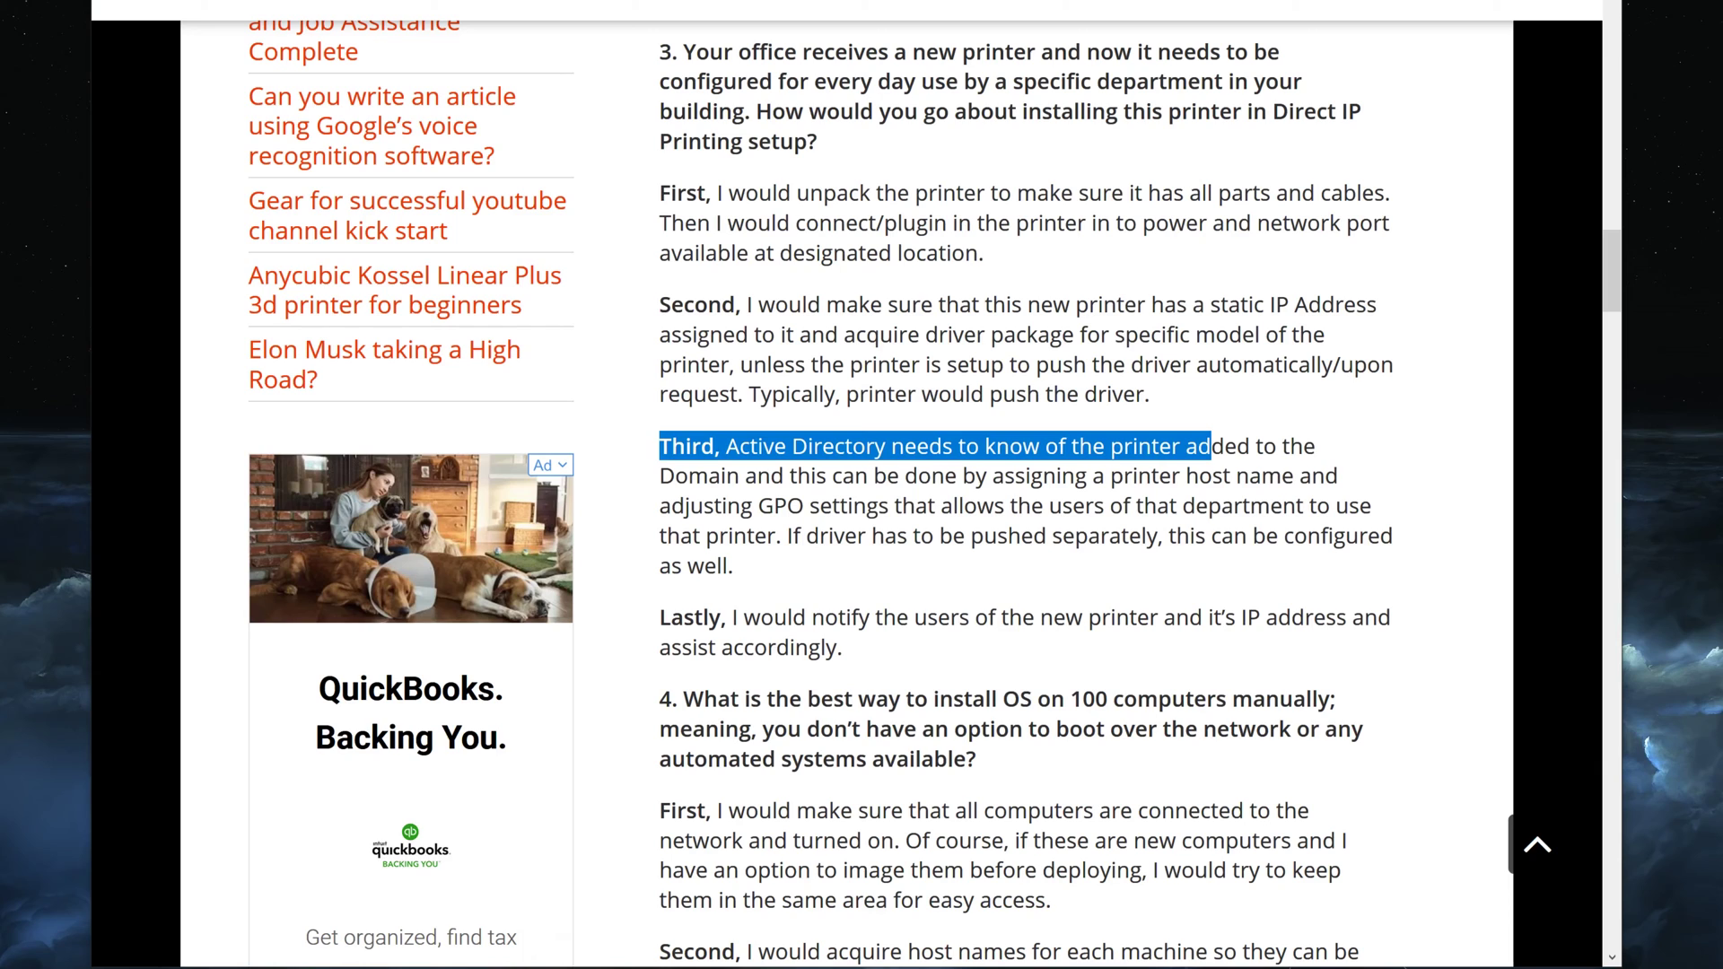
pyautogui.moveTo(1212, 446); pyautogui.dragTo(746, 475)
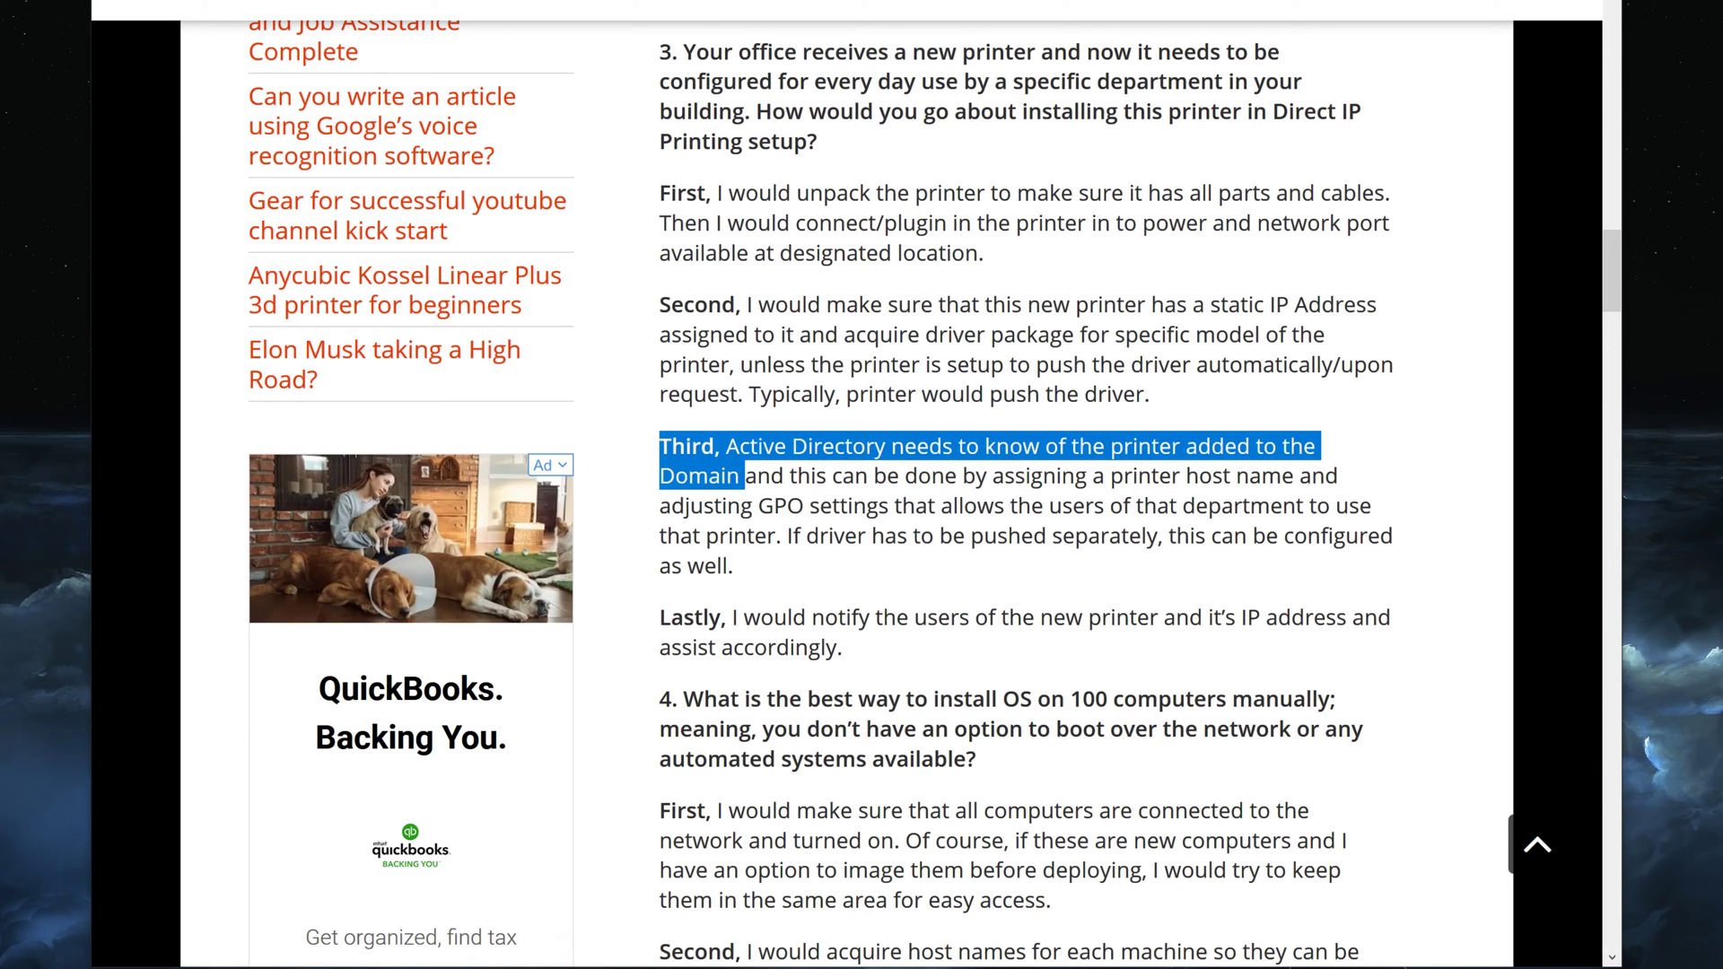
pyautogui.moveTo(726, 446)
pyautogui.mouseDown()
pyautogui.moveTo(824, 446)
pyautogui.moveTo(739, 475)
pyautogui.mouseUp()
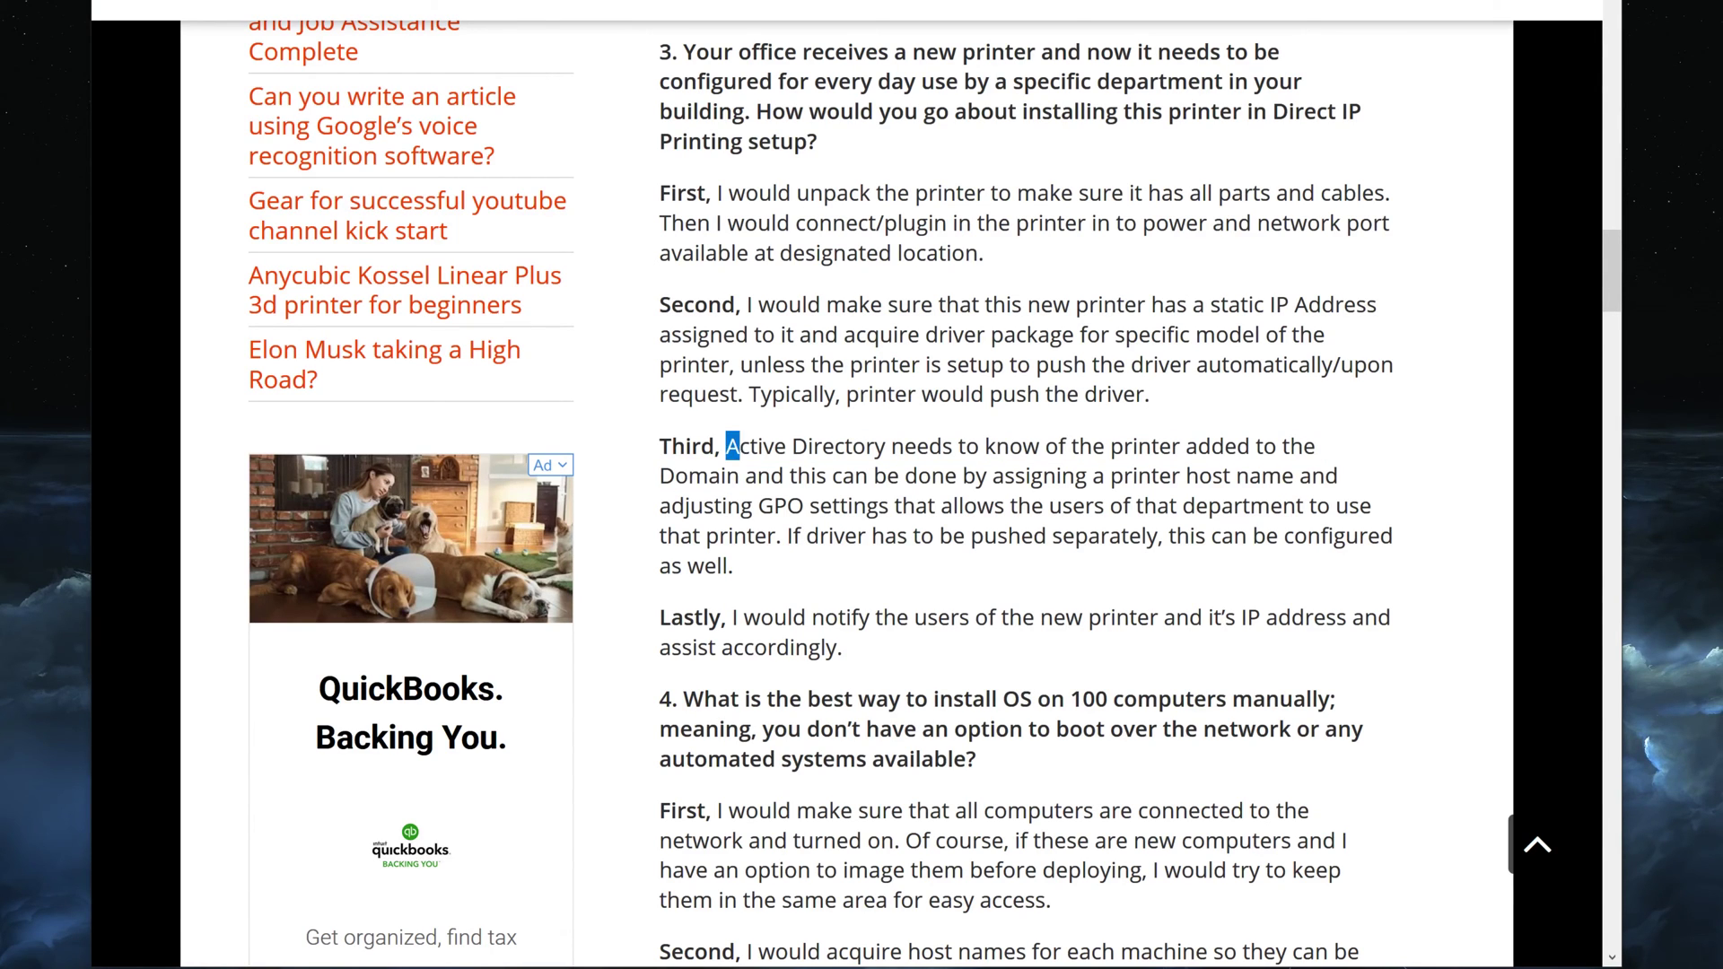
pyautogui.moveTo(739, 446); pyautogui.dragTo(886, 446)
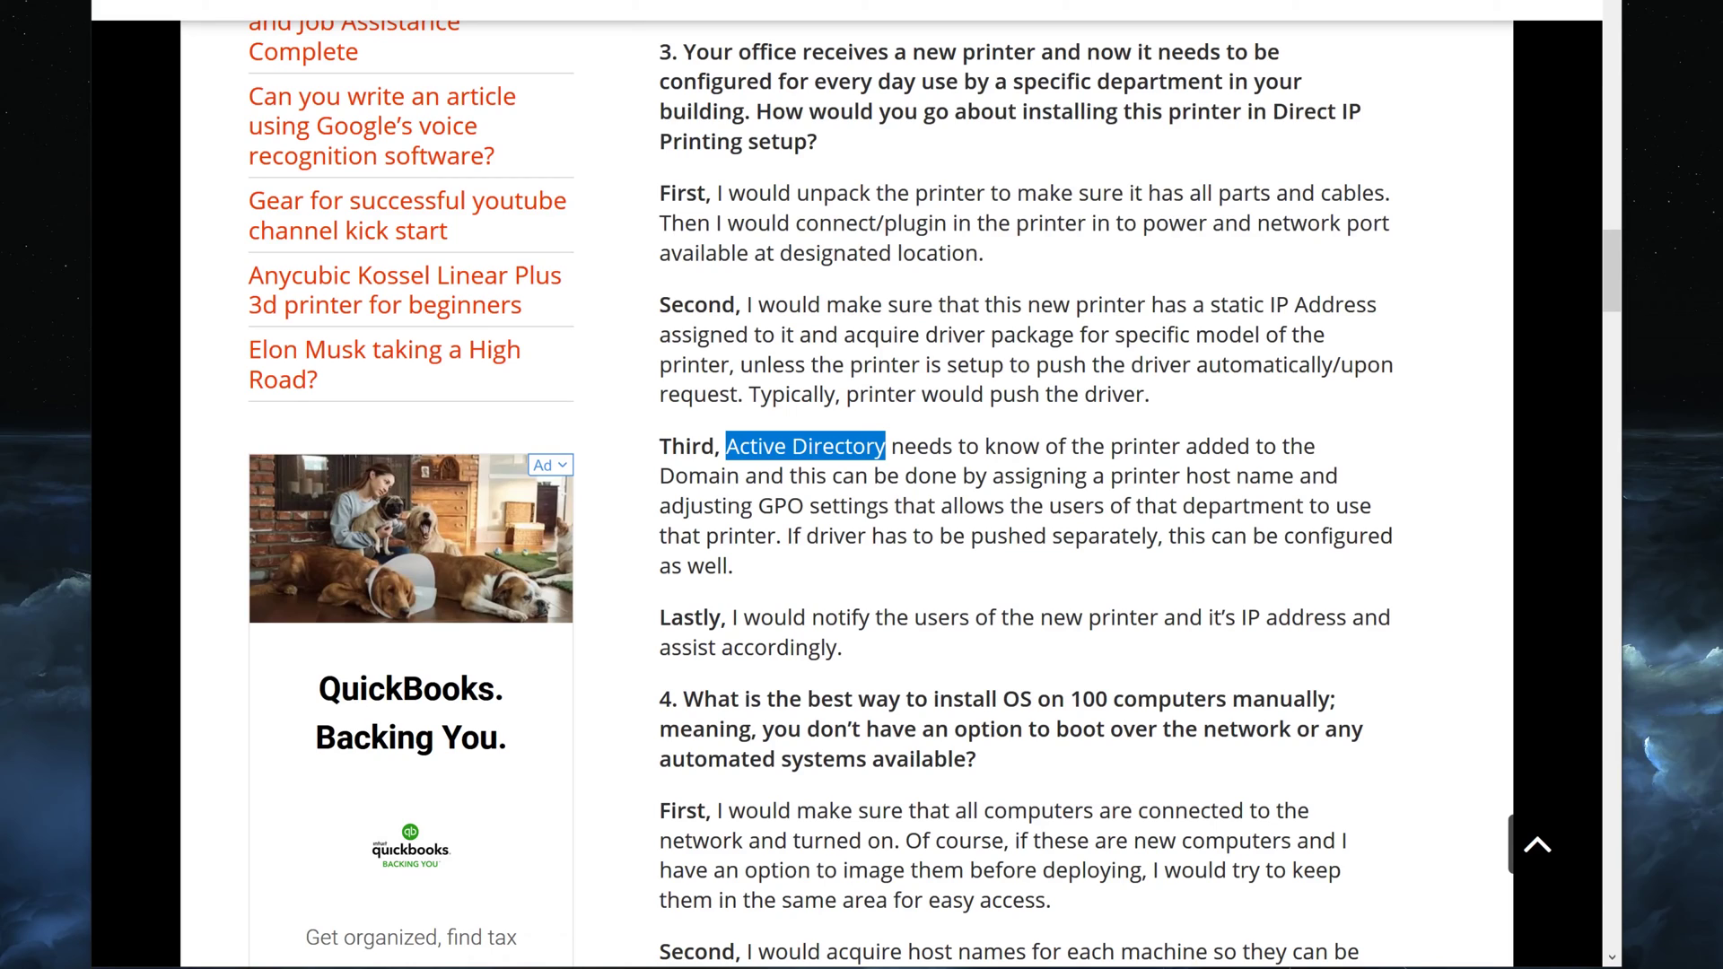
pyautogui.moveTo(758, 506); pyautogui.dragTo(804, 506)
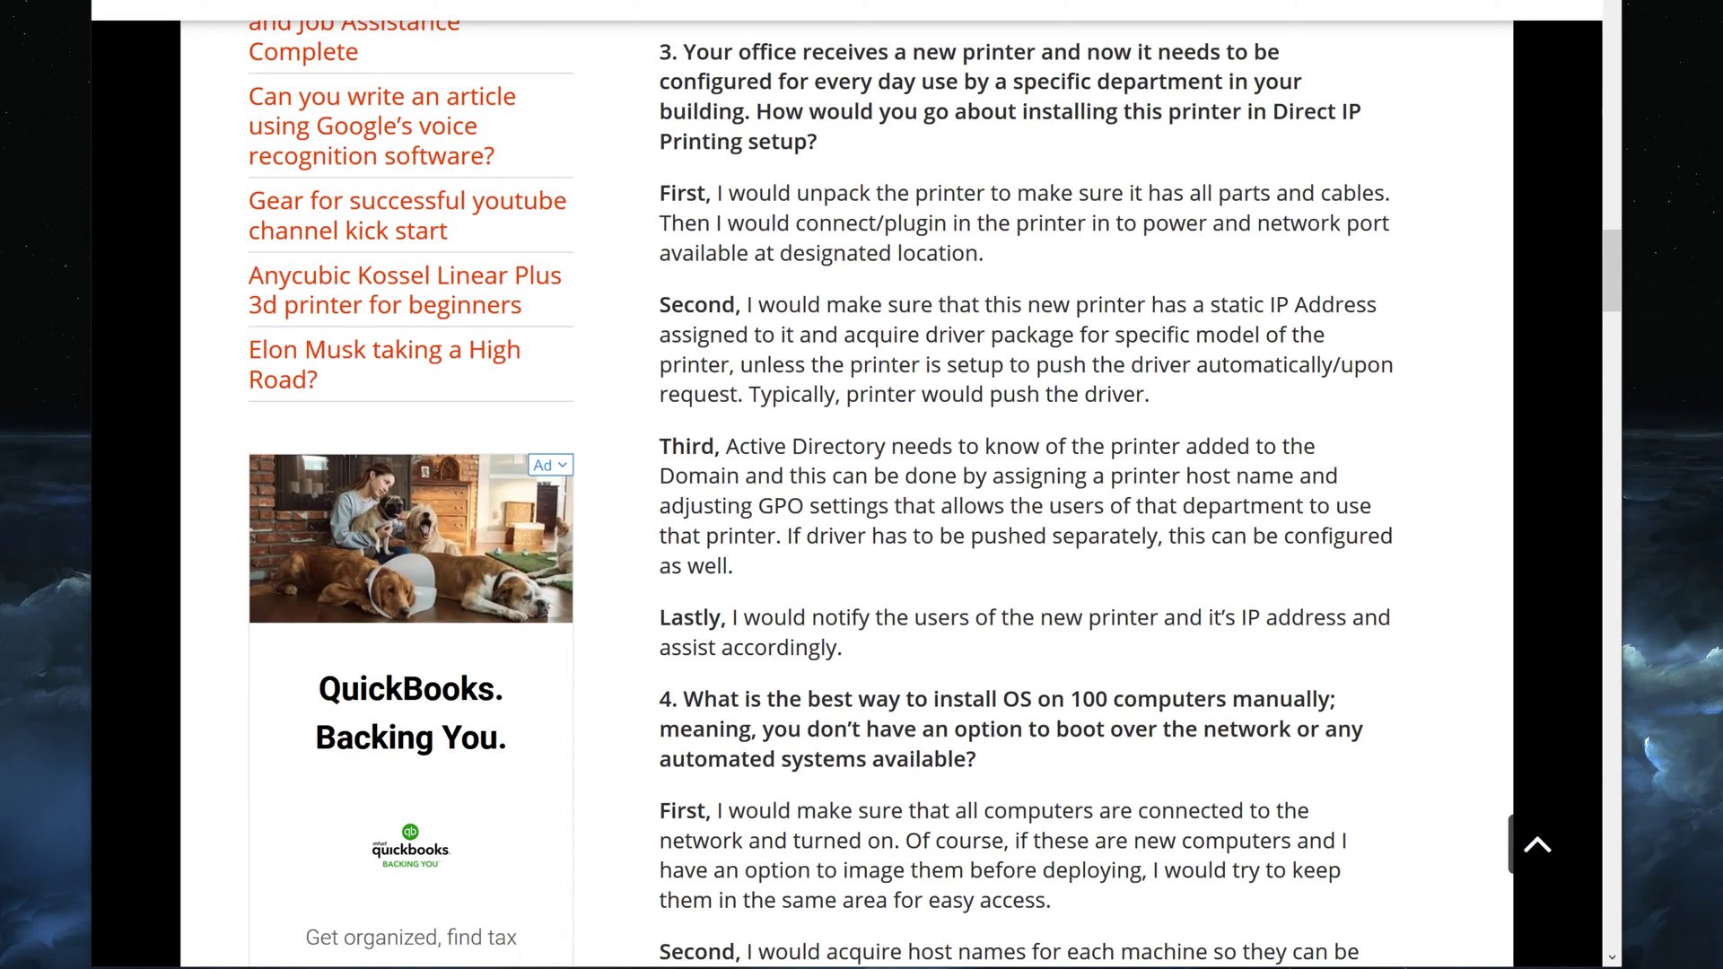
pyautogui.moveTo(758, 506); pyautogui.dragTo(781, 536)
pyautogui.moveTo(726, 446); pyautogui.dragTo(848, 505)
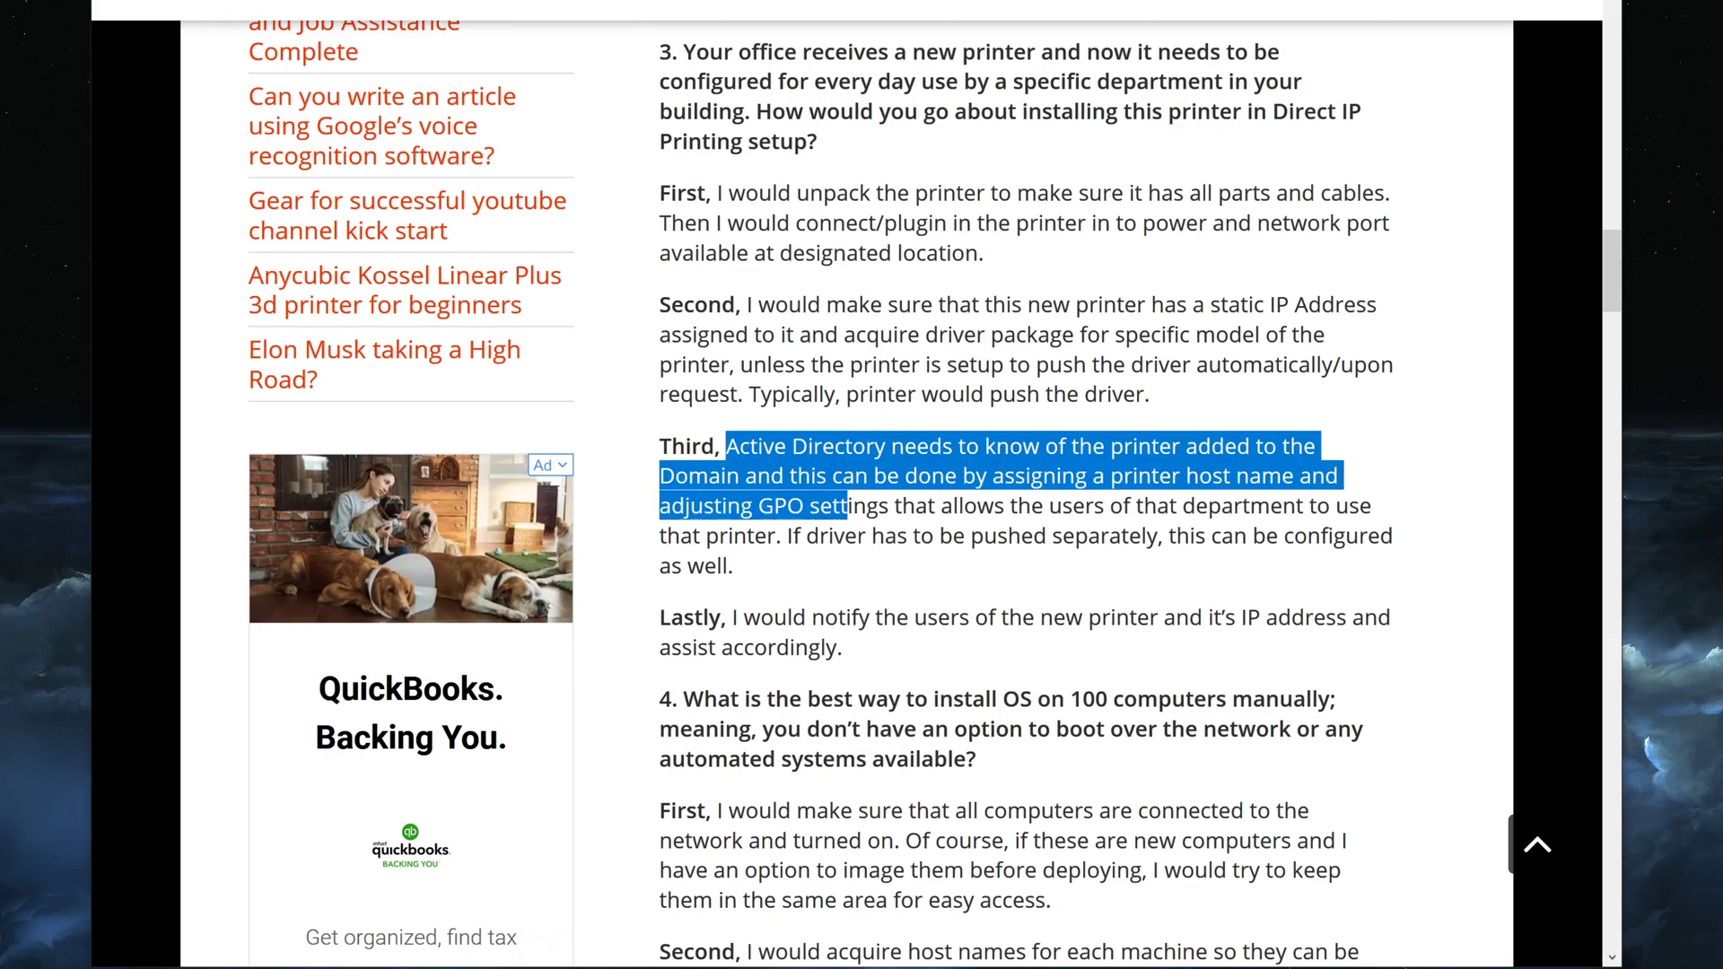
pyautogui.click(848, 505)
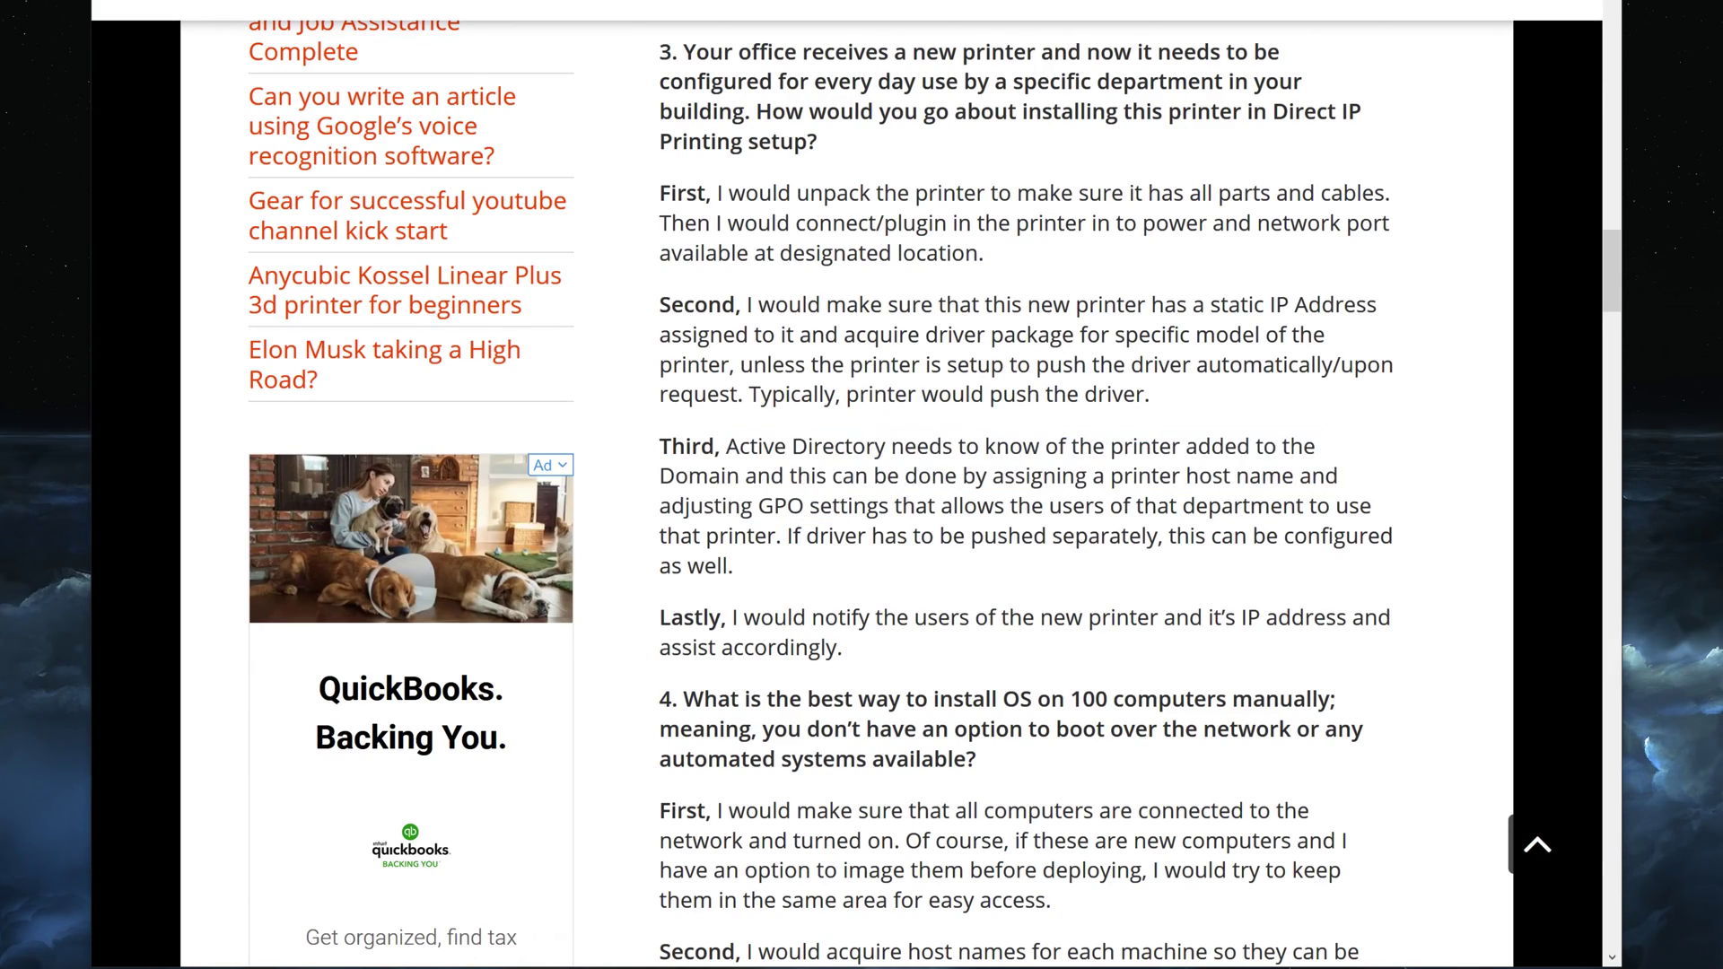
pyautogui.scroll(4, 897, 484)
pyautogui.scroll(-3, 898, 485)
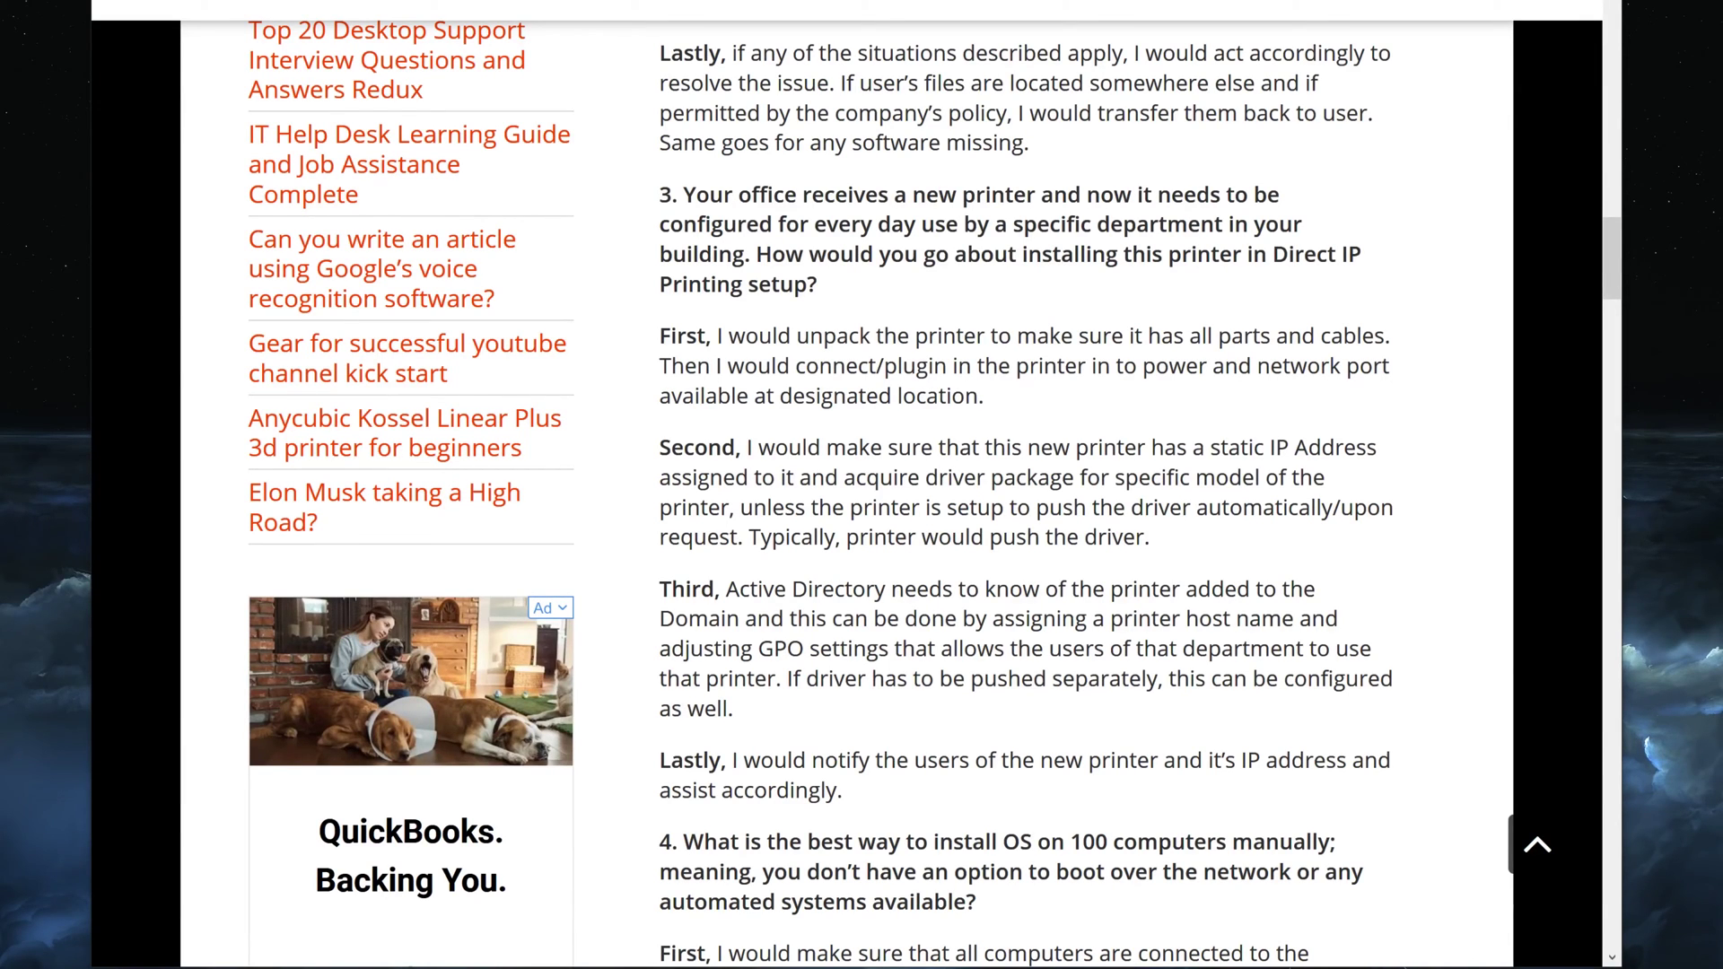
# Highlight the driver-package sentence, 'Active Directory', and the sentence on the printer pushing drivers
pyautogui.moveTo(843, 477); pyautogui.dragTo(1265, 477)
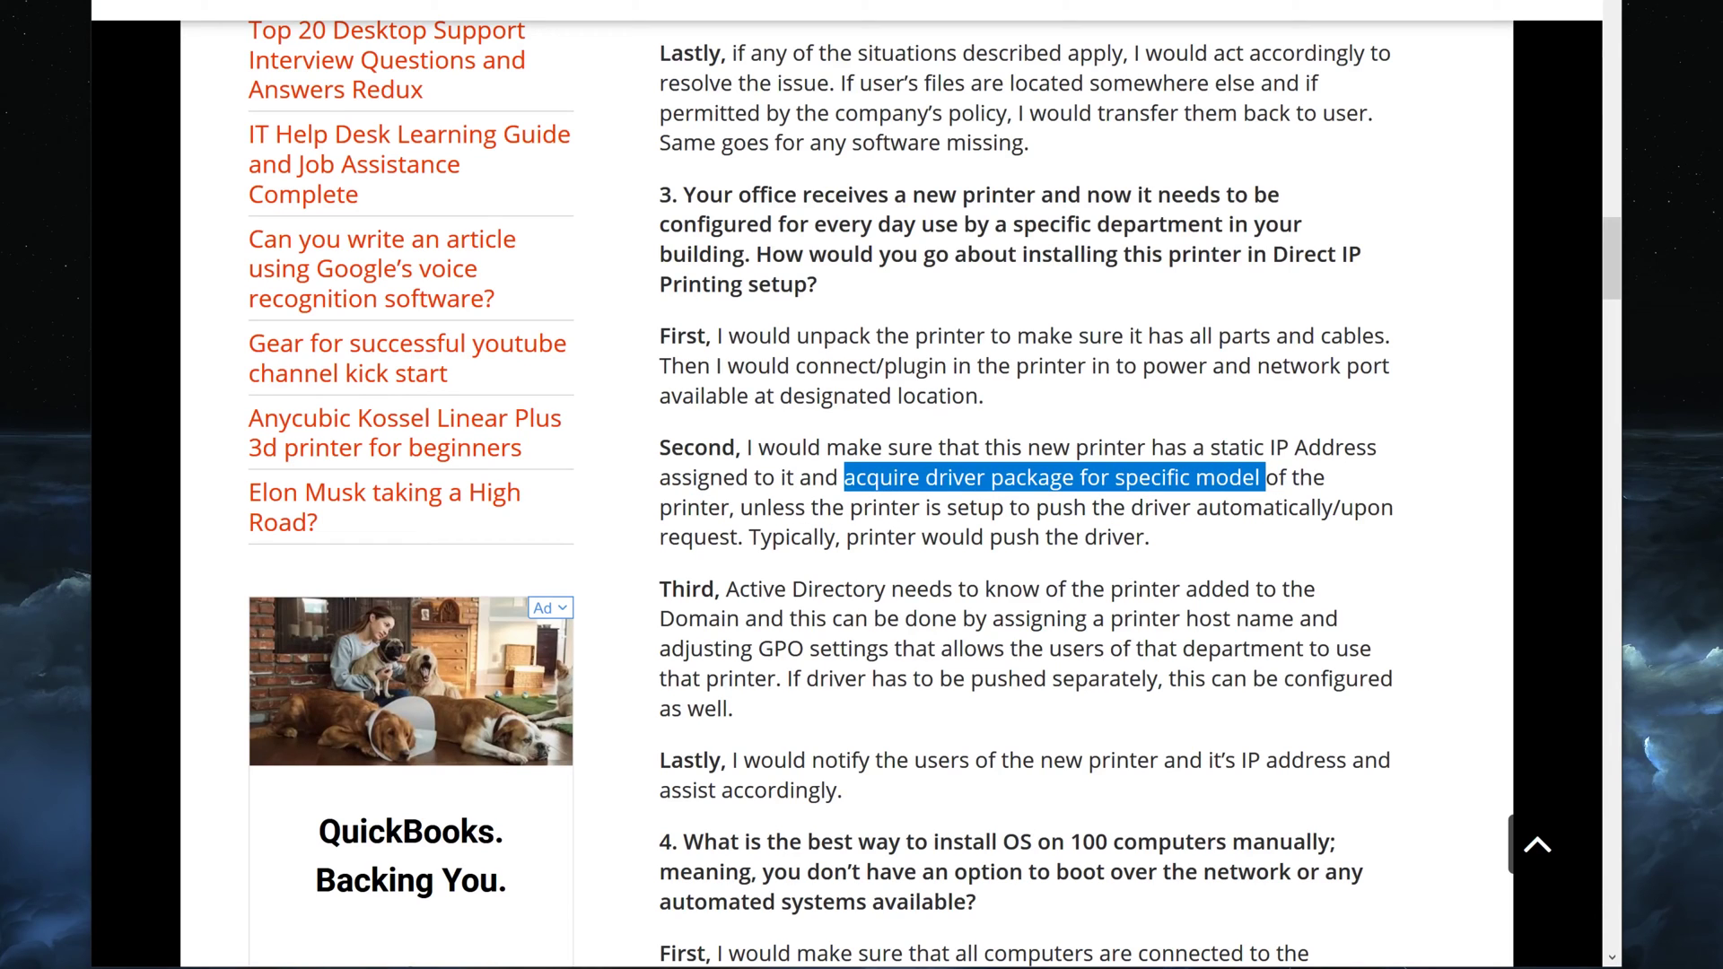
pyautogui.click(1265, 477)
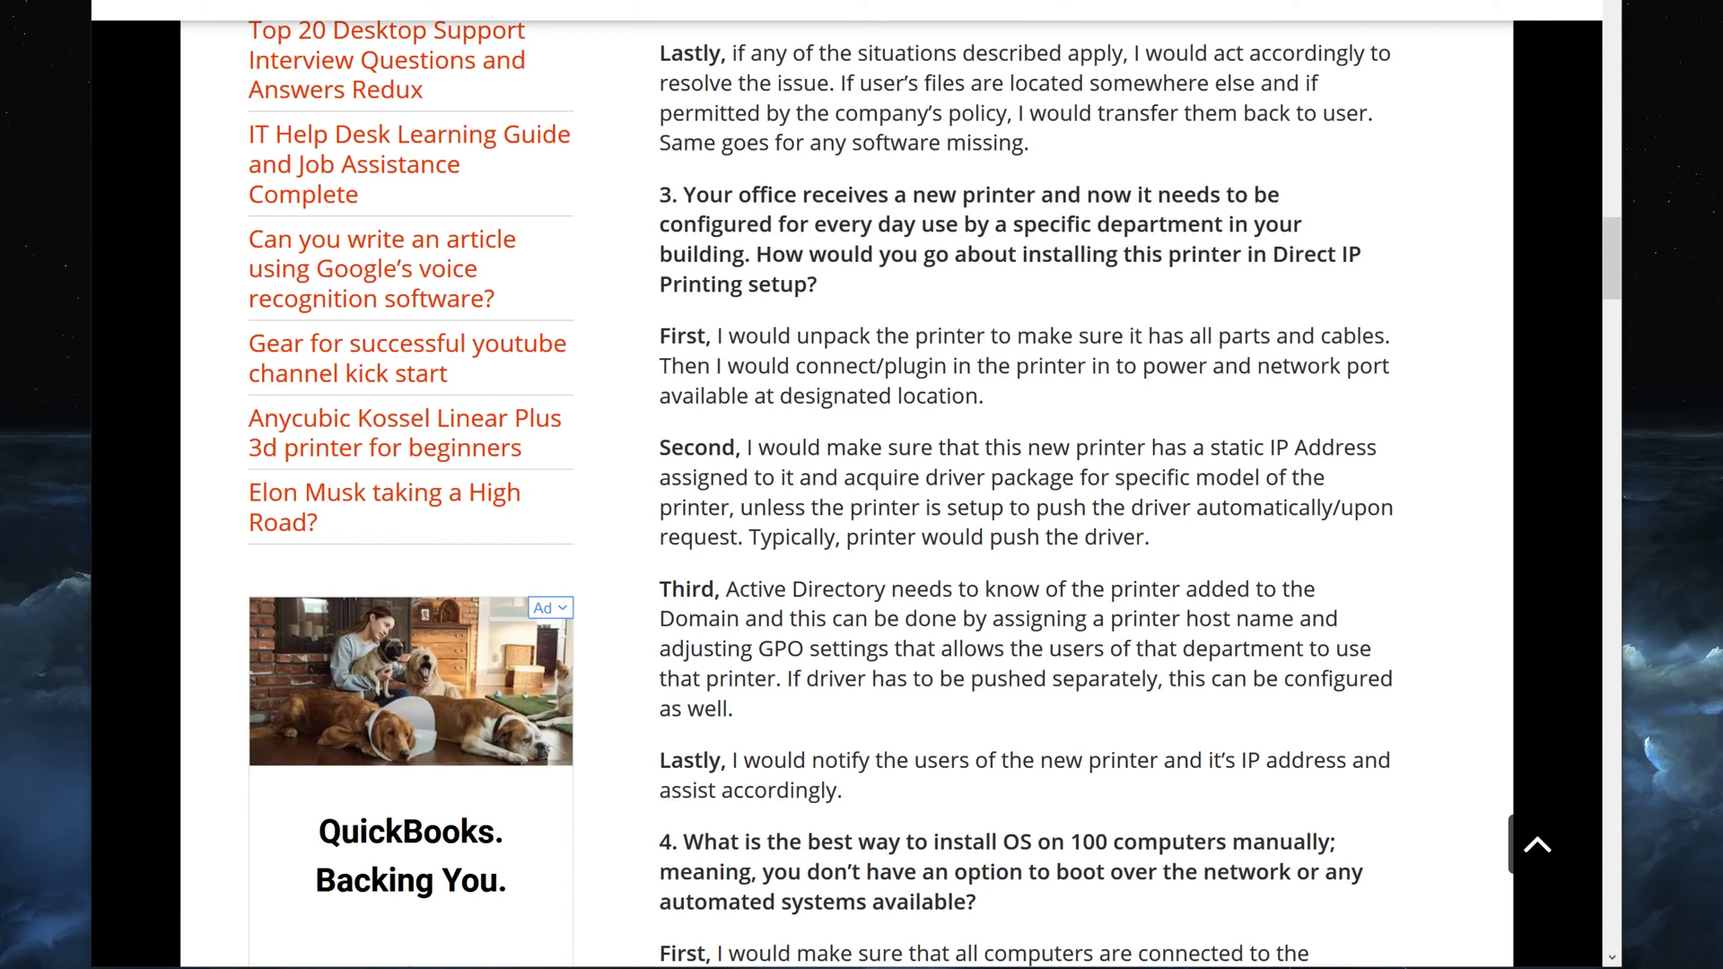
pyautogui.moveTo(726, 589); pyautogui.dragTo(886, 588)
pyautogui.moveTo(750, 538); pyautogui.dragTo(1158, 540)
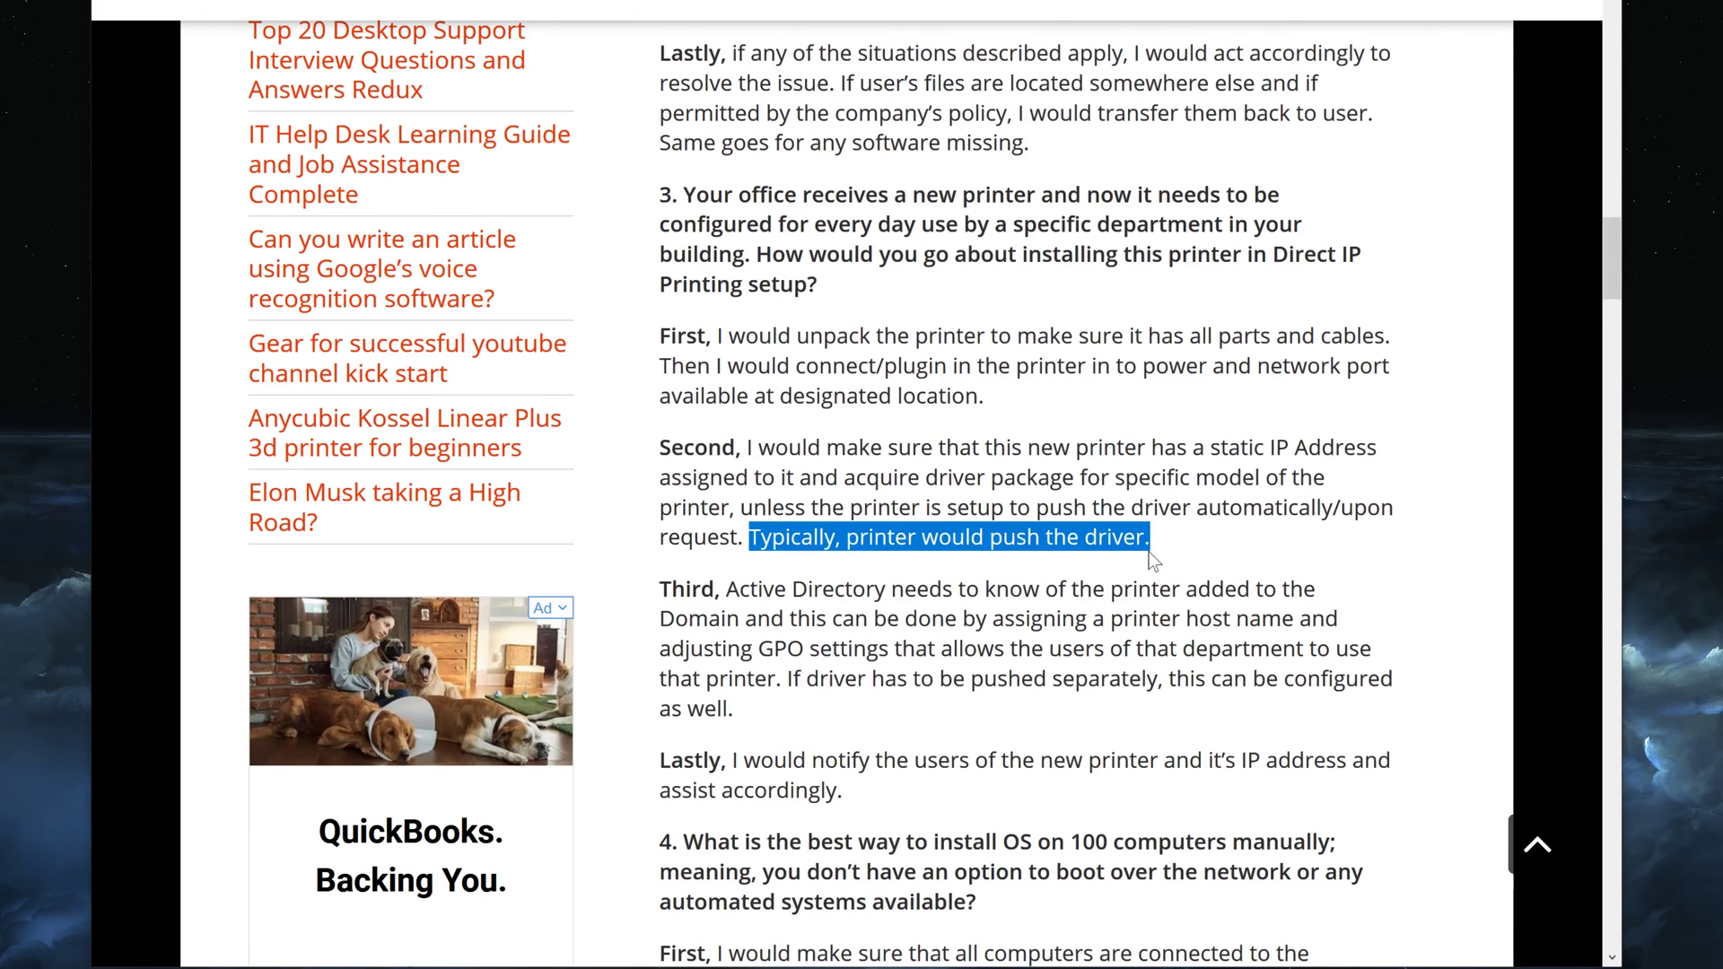
pyautogui.click(1163, 547)
# Highlight the sentence on pushing drivers separately and the Lastly paragraph on notifying users
pyautogui.scroll(-2, 1057, 588)
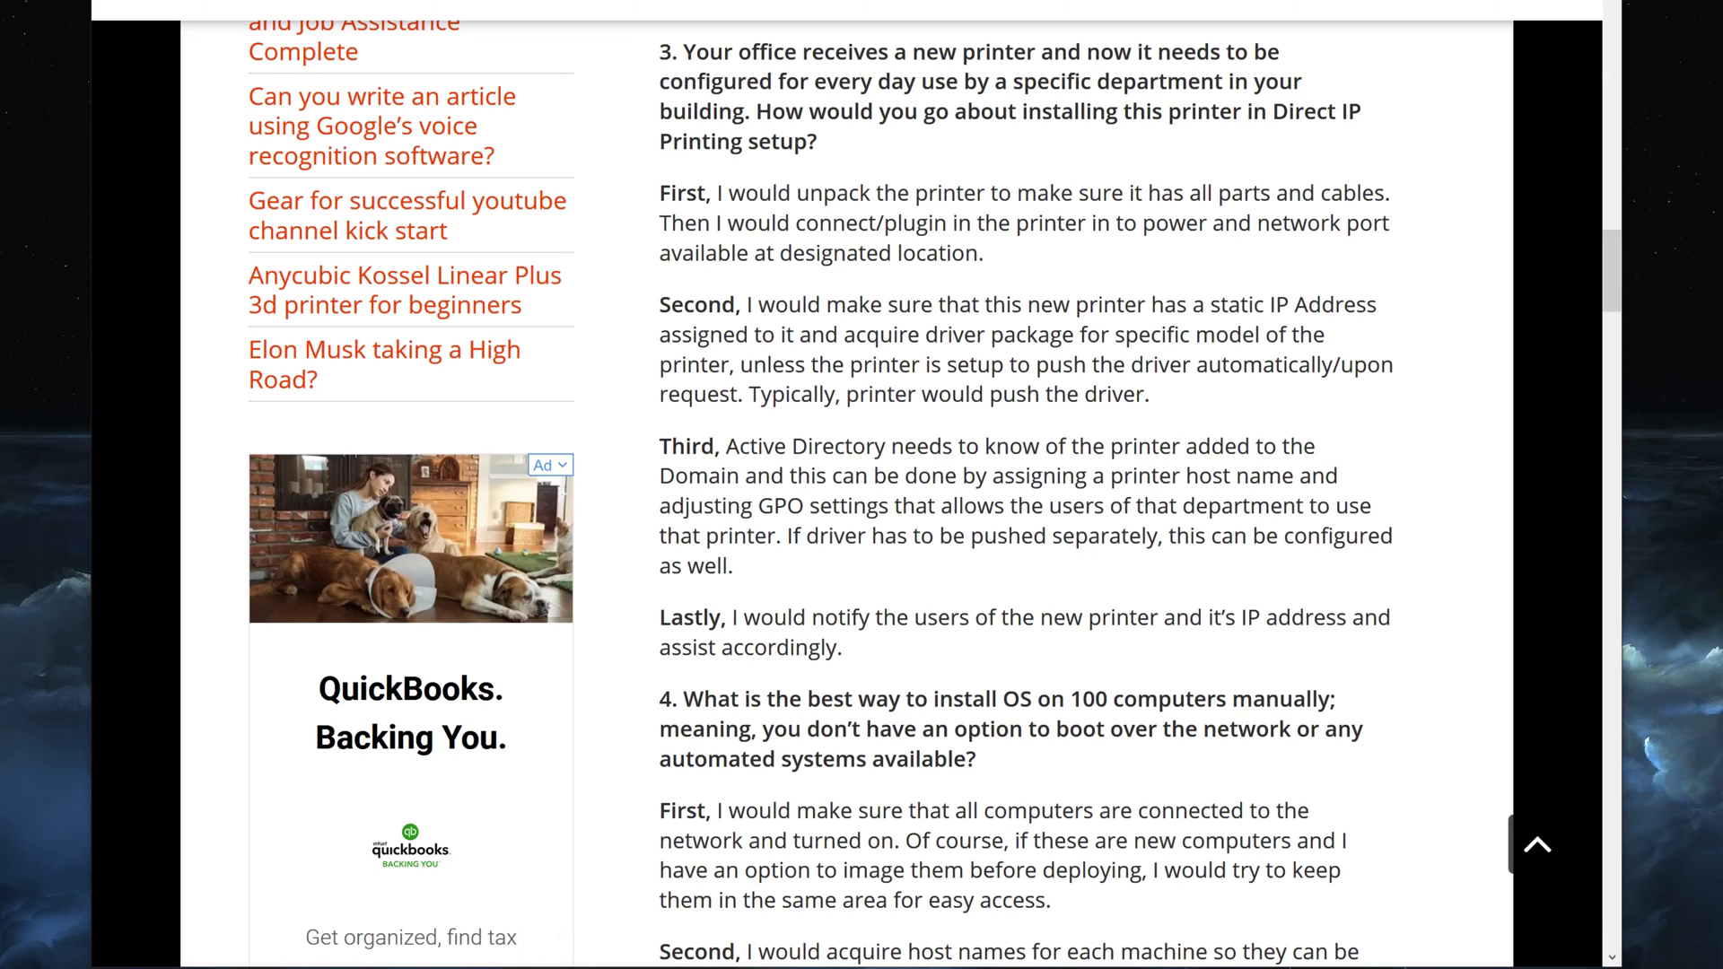
pyautogui.moveTo(783, 536); pyautogui.dragTo(1098, 564)
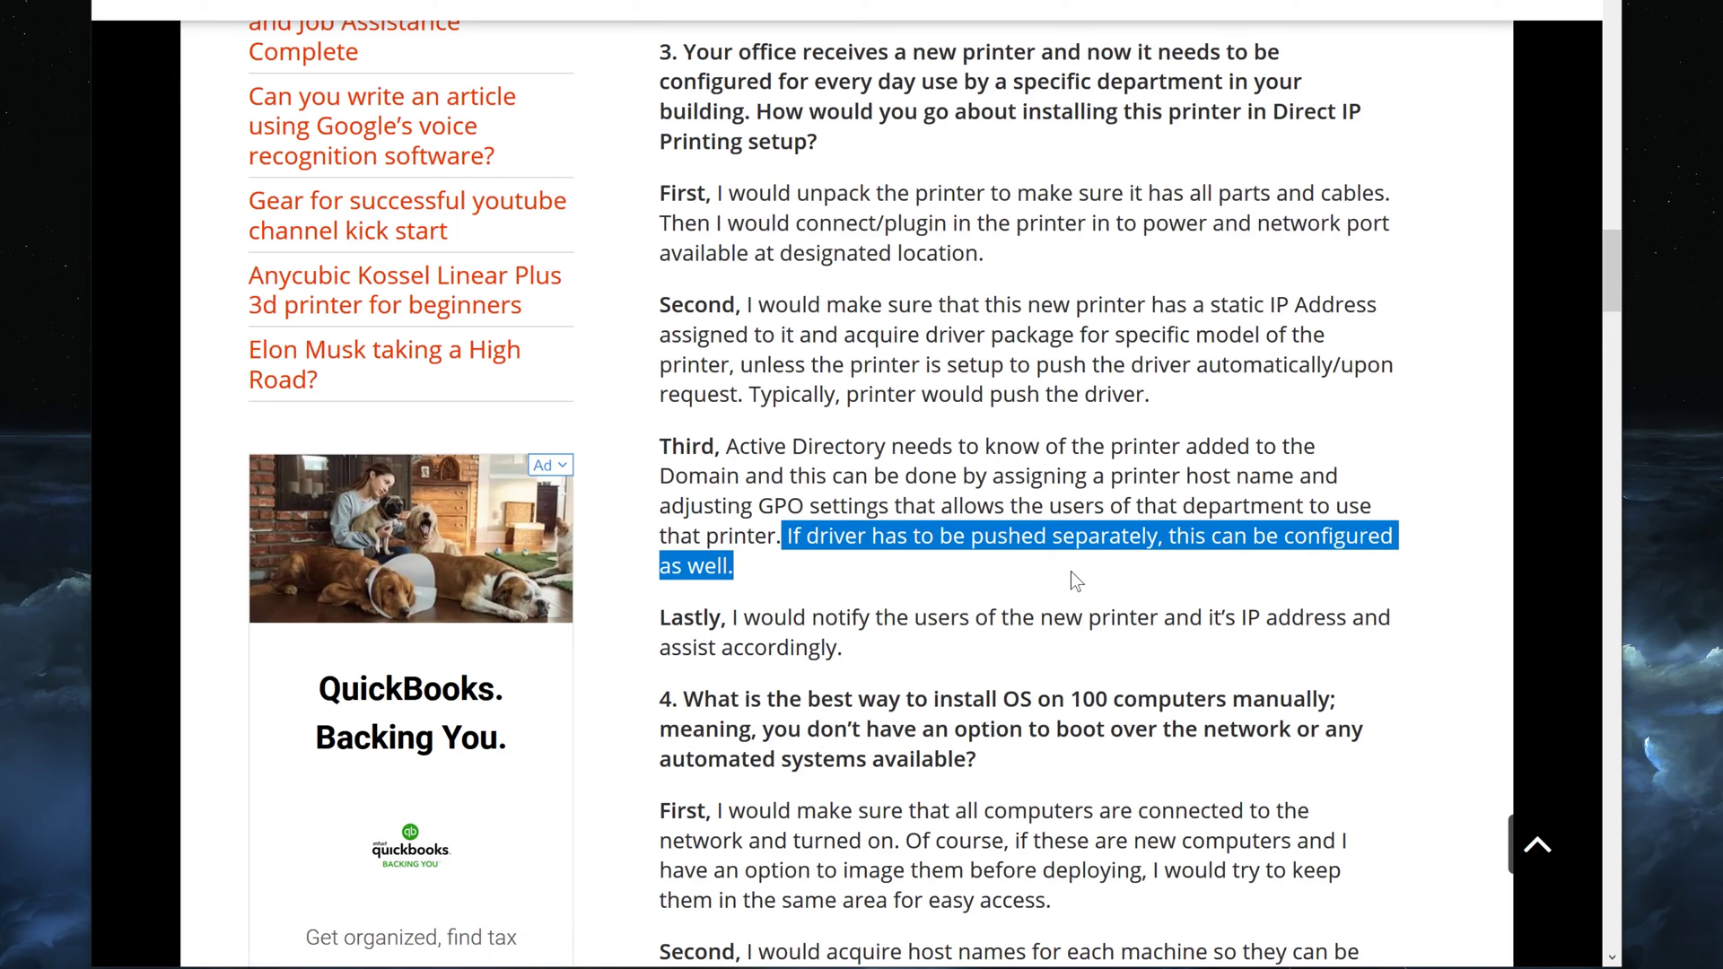
pyautogui.moveTo(660, 617); pyautogui.dragTo(865, 637)
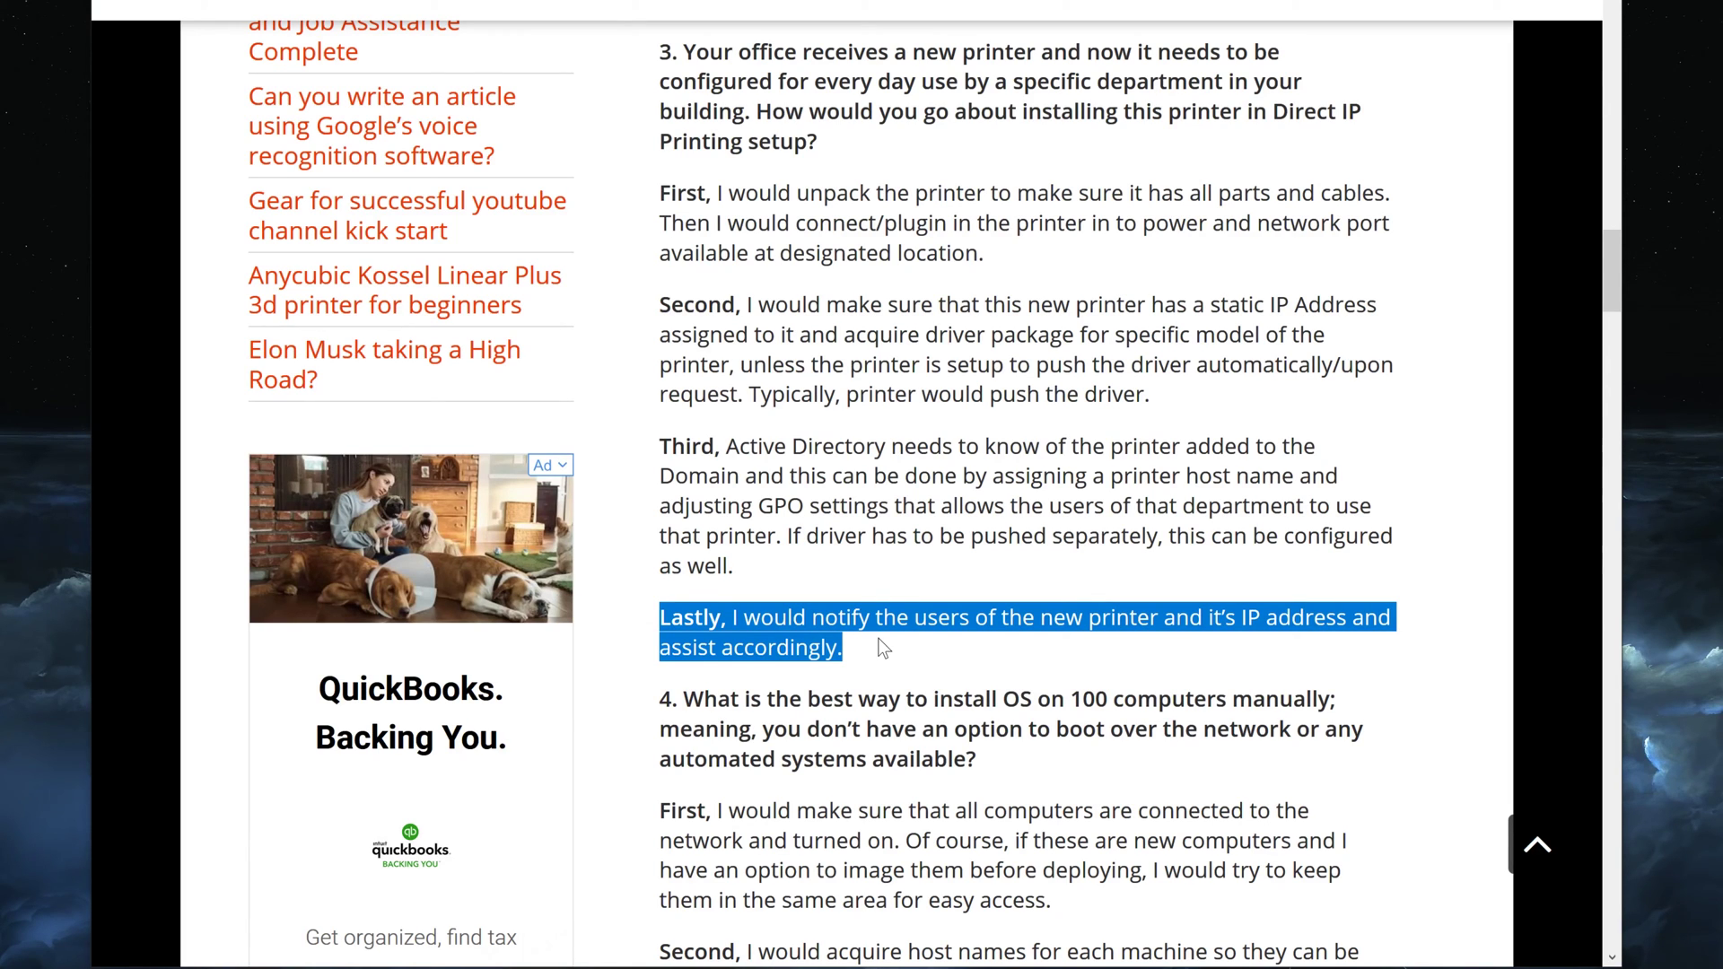
pyautogui.click(883, 647)
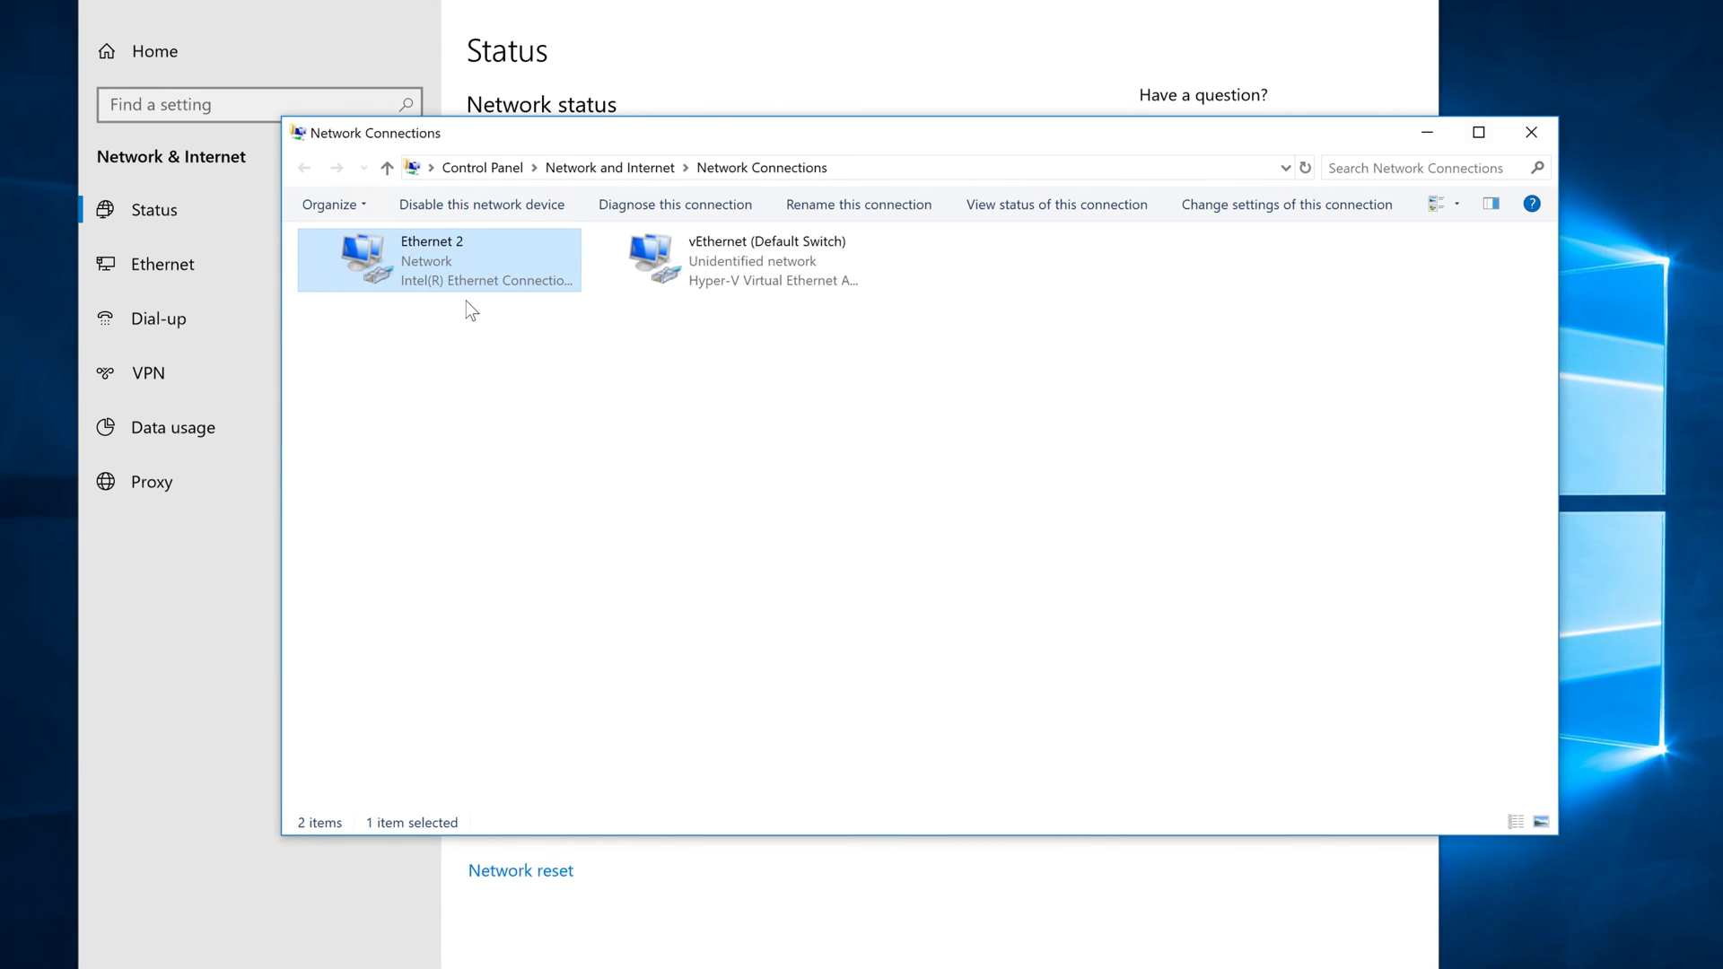
# Move the Network Connections window aside and close it
pyautogui.moveTo(688, 135); pyautogui.dragTo(1110, 161)
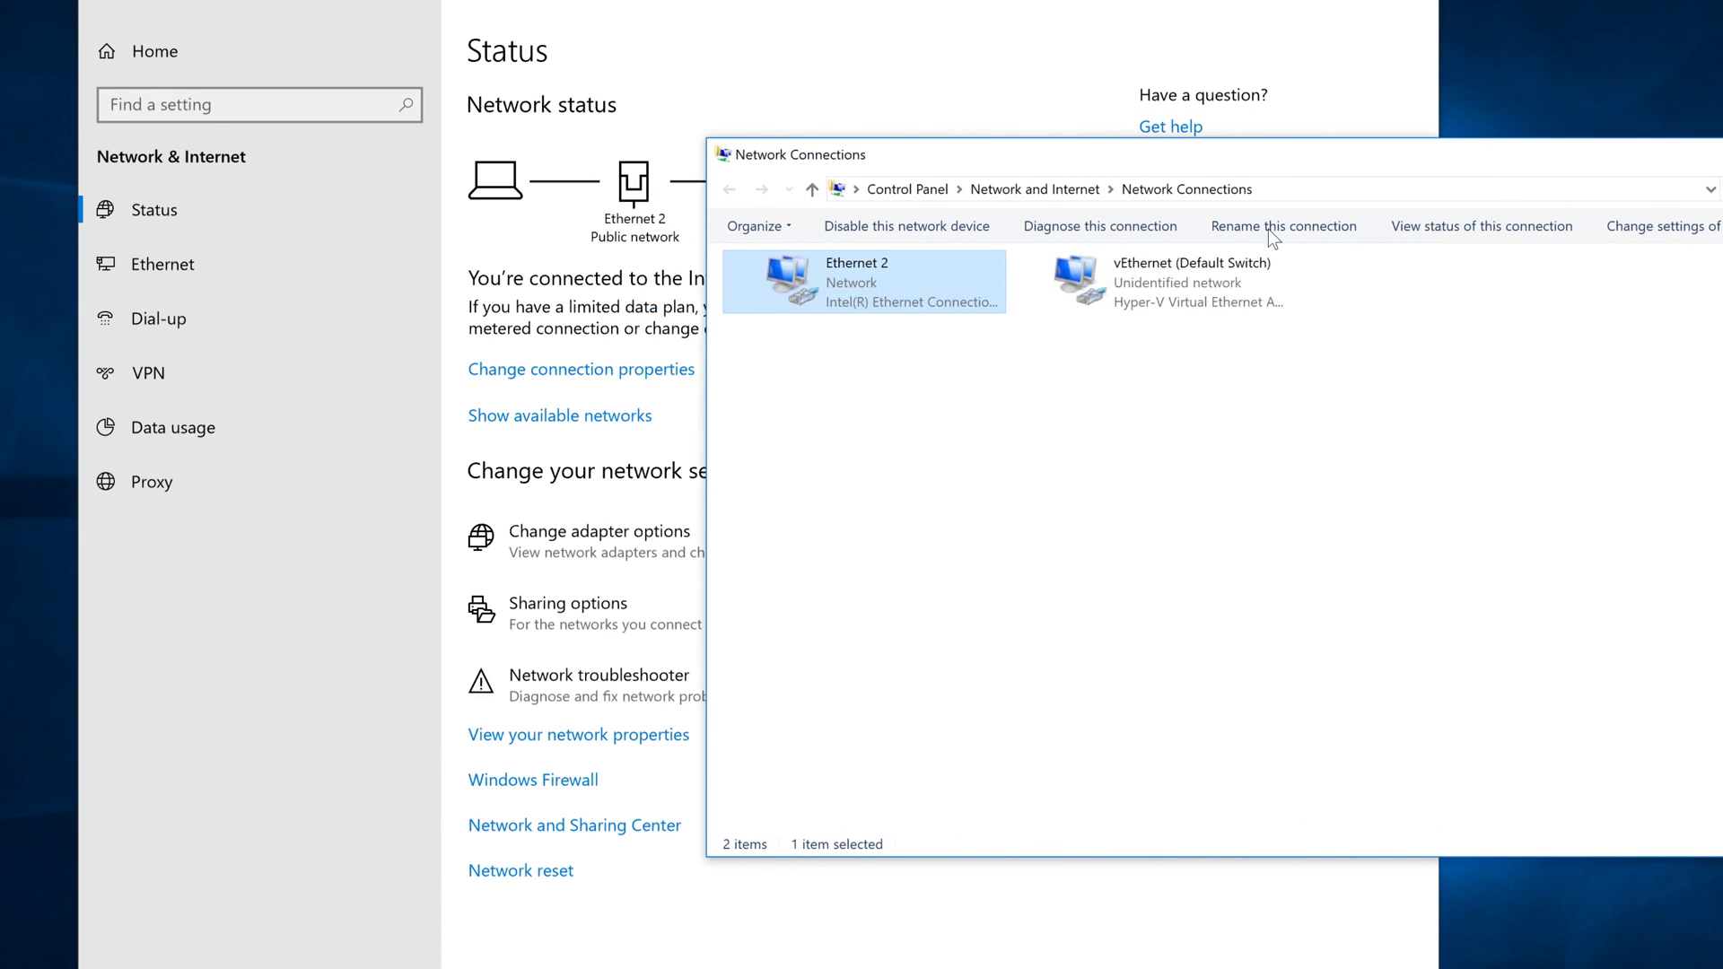
pyautogui.moveTo(1696, 161); pyautogui.dragTo(1192, 219)
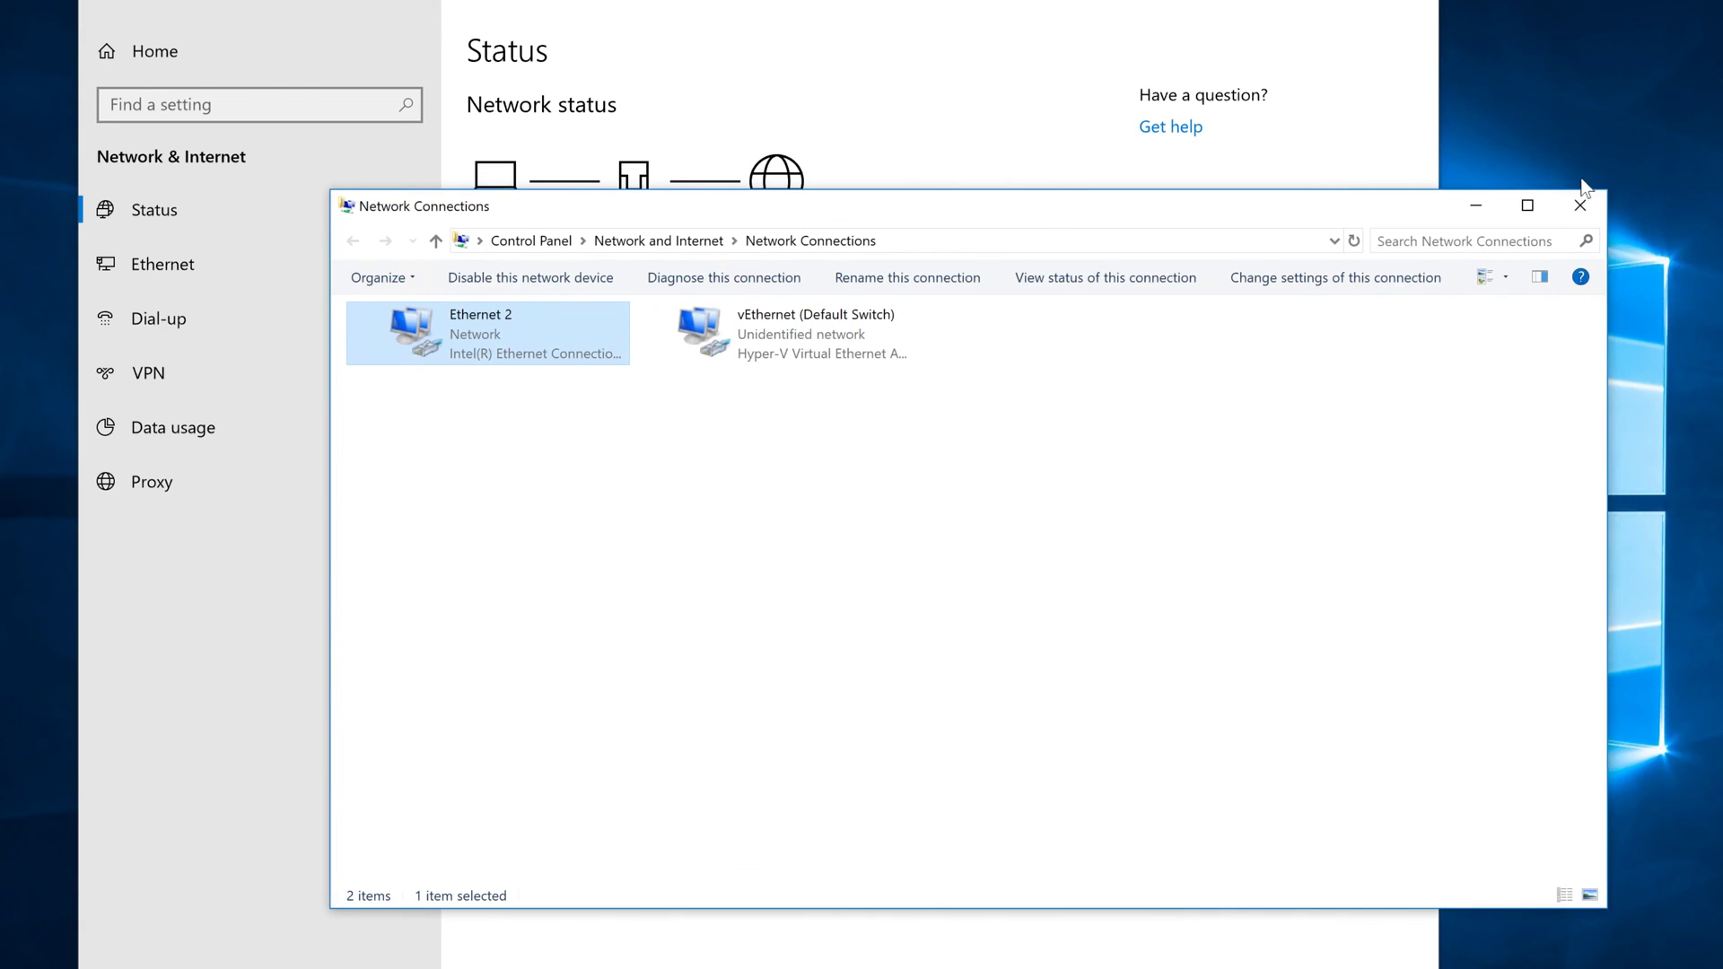
pyautogui.click(1579, 207)
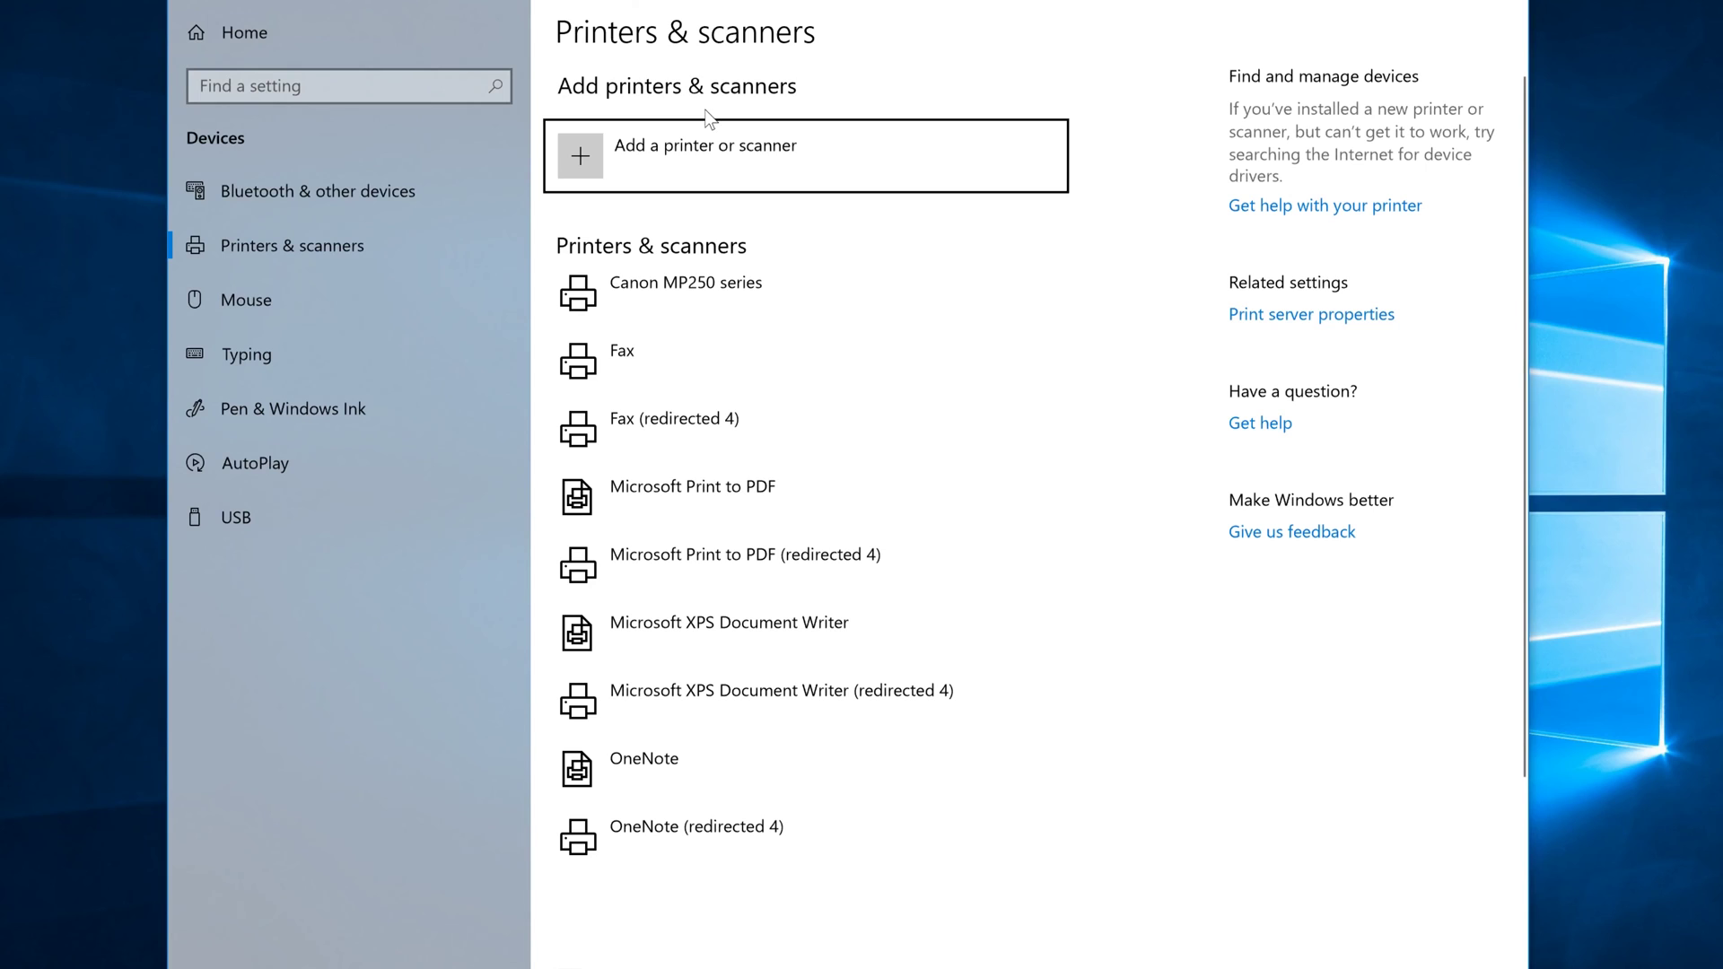
# Start 'Add a printer or scanner' and choose 'The printer that I want isn't listed'
pyautogui.click(601, 167)
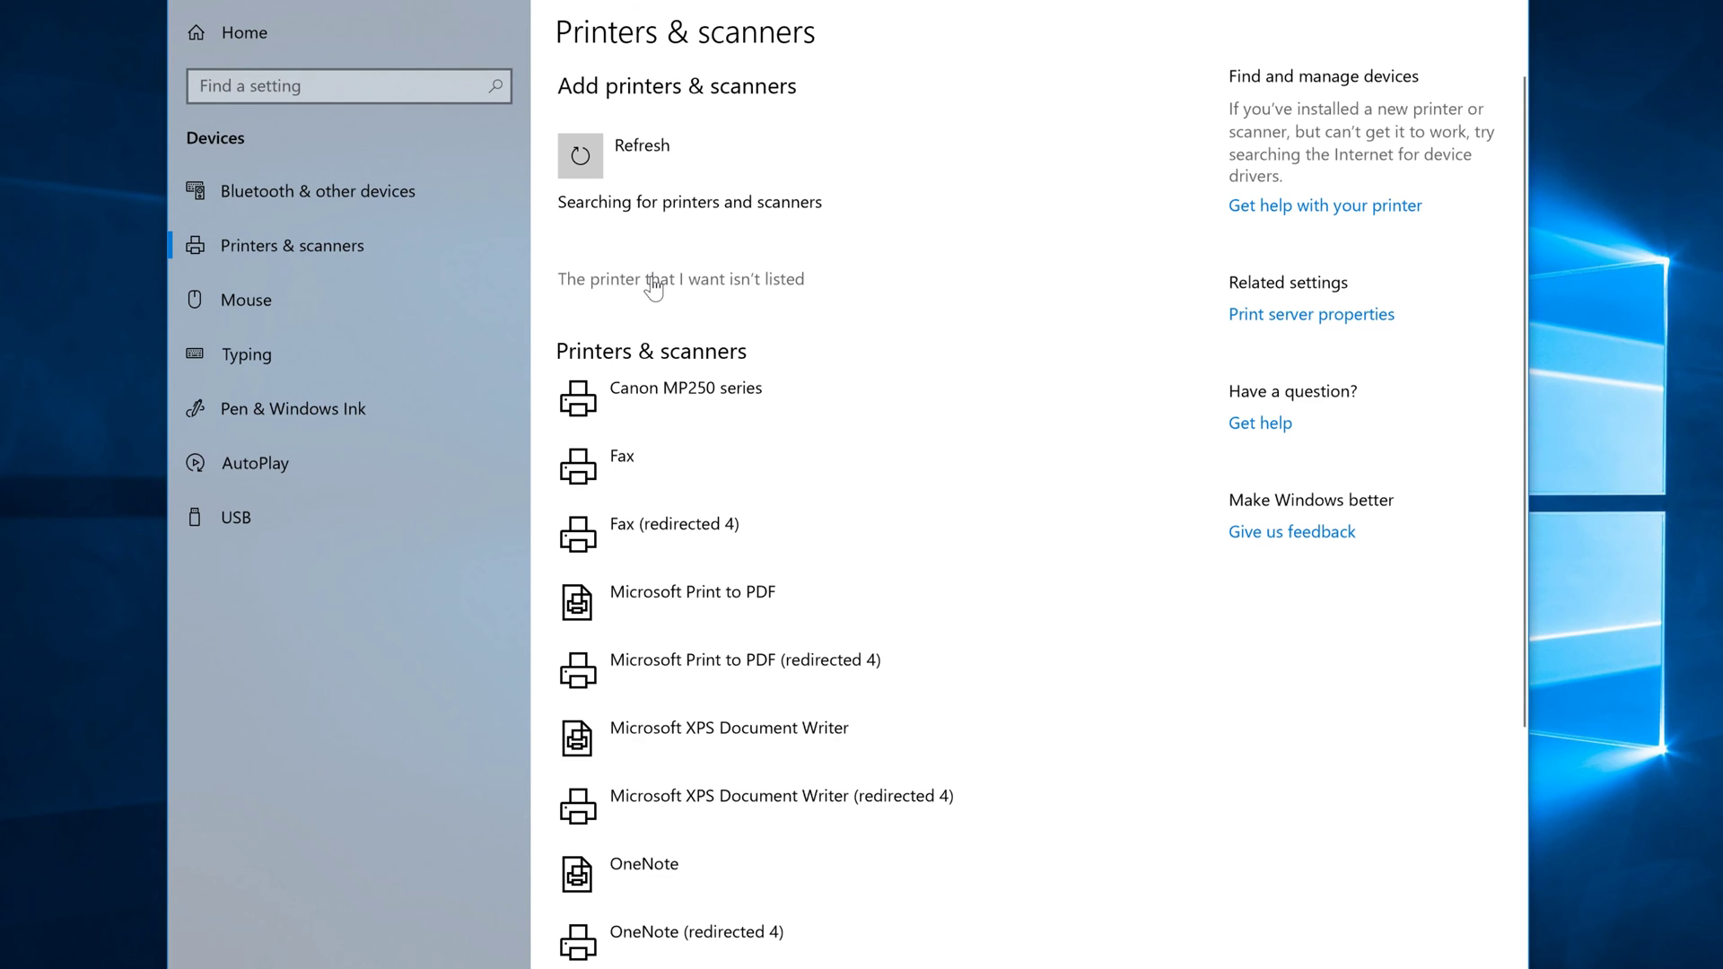
pyautogui.click(651, 282)
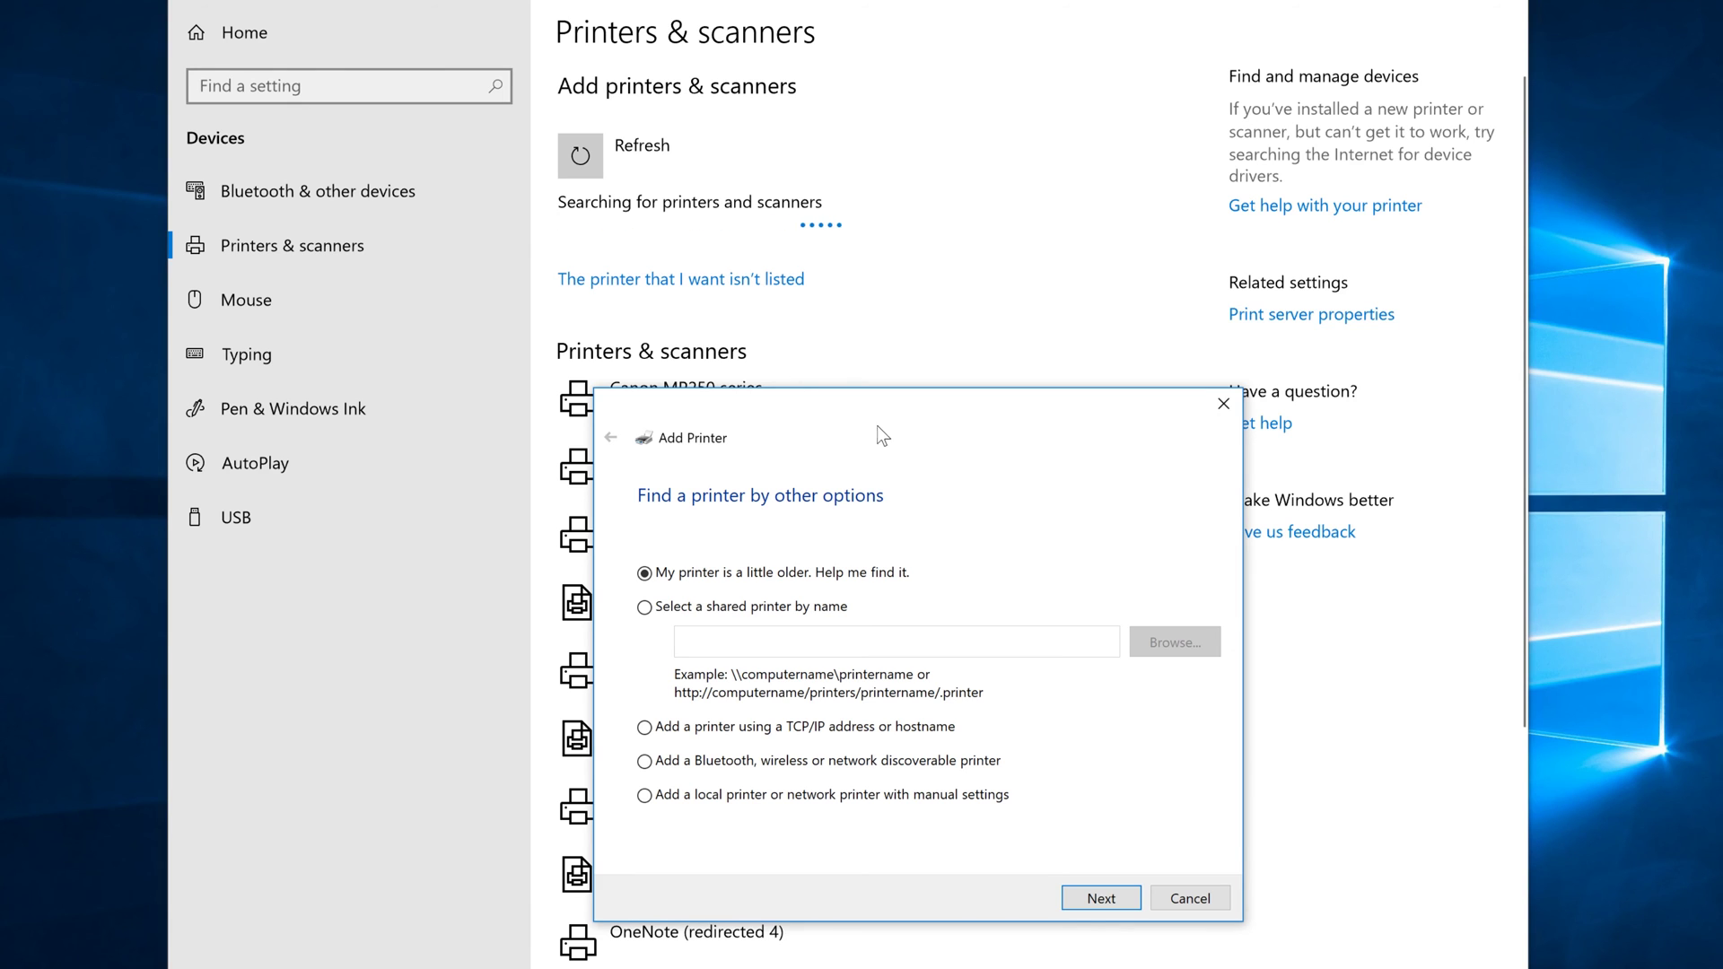
# Choose 'Add a printer using a TCP/IP address or hostname' and advance to the address page
pyautogui.moveTo(897, 416); pyautogui.dragTo(810, 142)
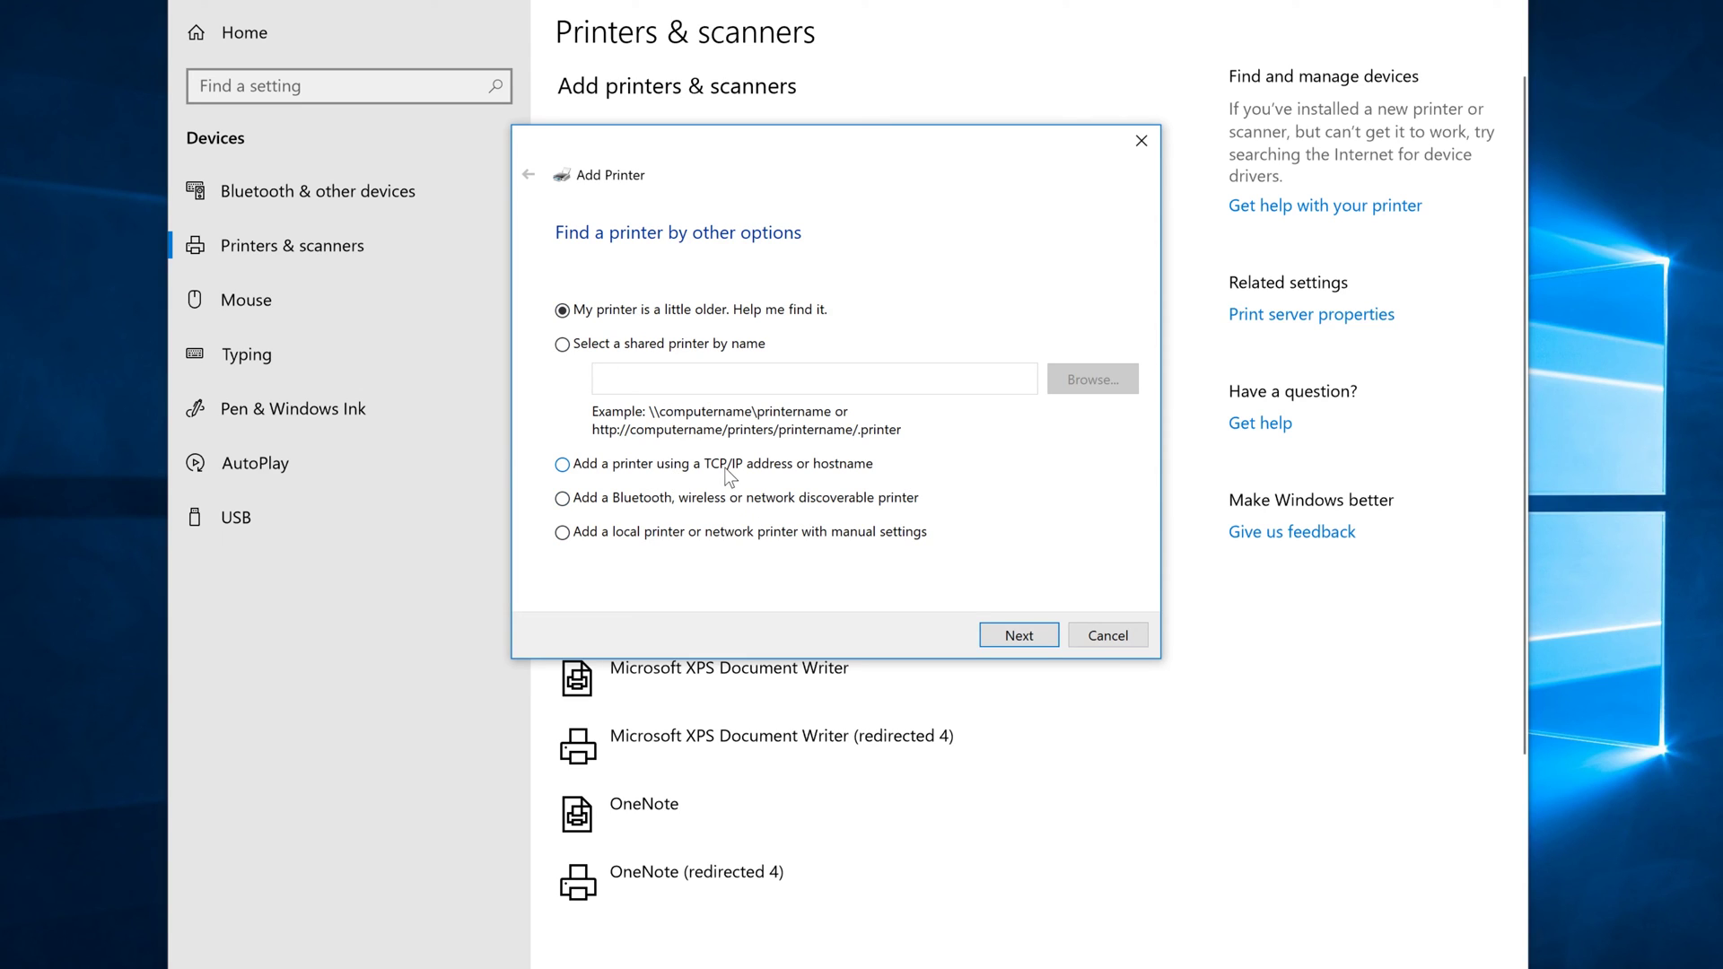
pyautogui.click(563, 465)
pyautogui.click(1025, 636)
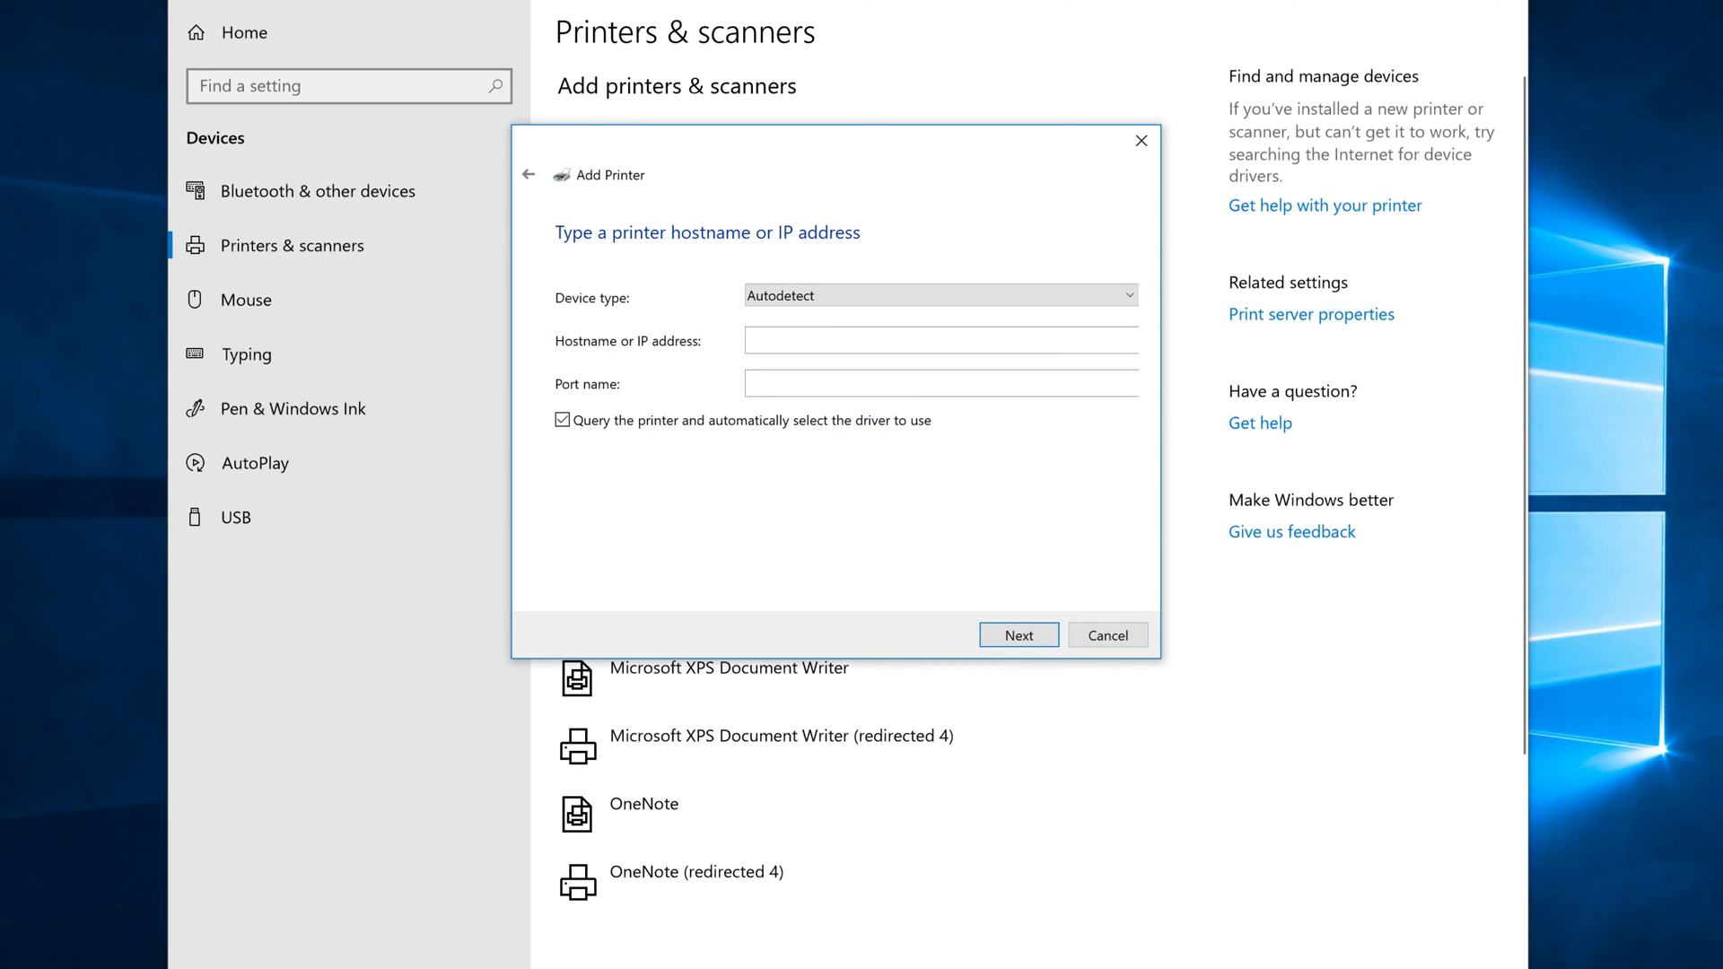
# Enter 192.168.100.1 as the printer's IP address, keeping 'Query the printer' driver detection checked
pyautogui.click(834, 337)
pyautogui.write('192.168.100.1')
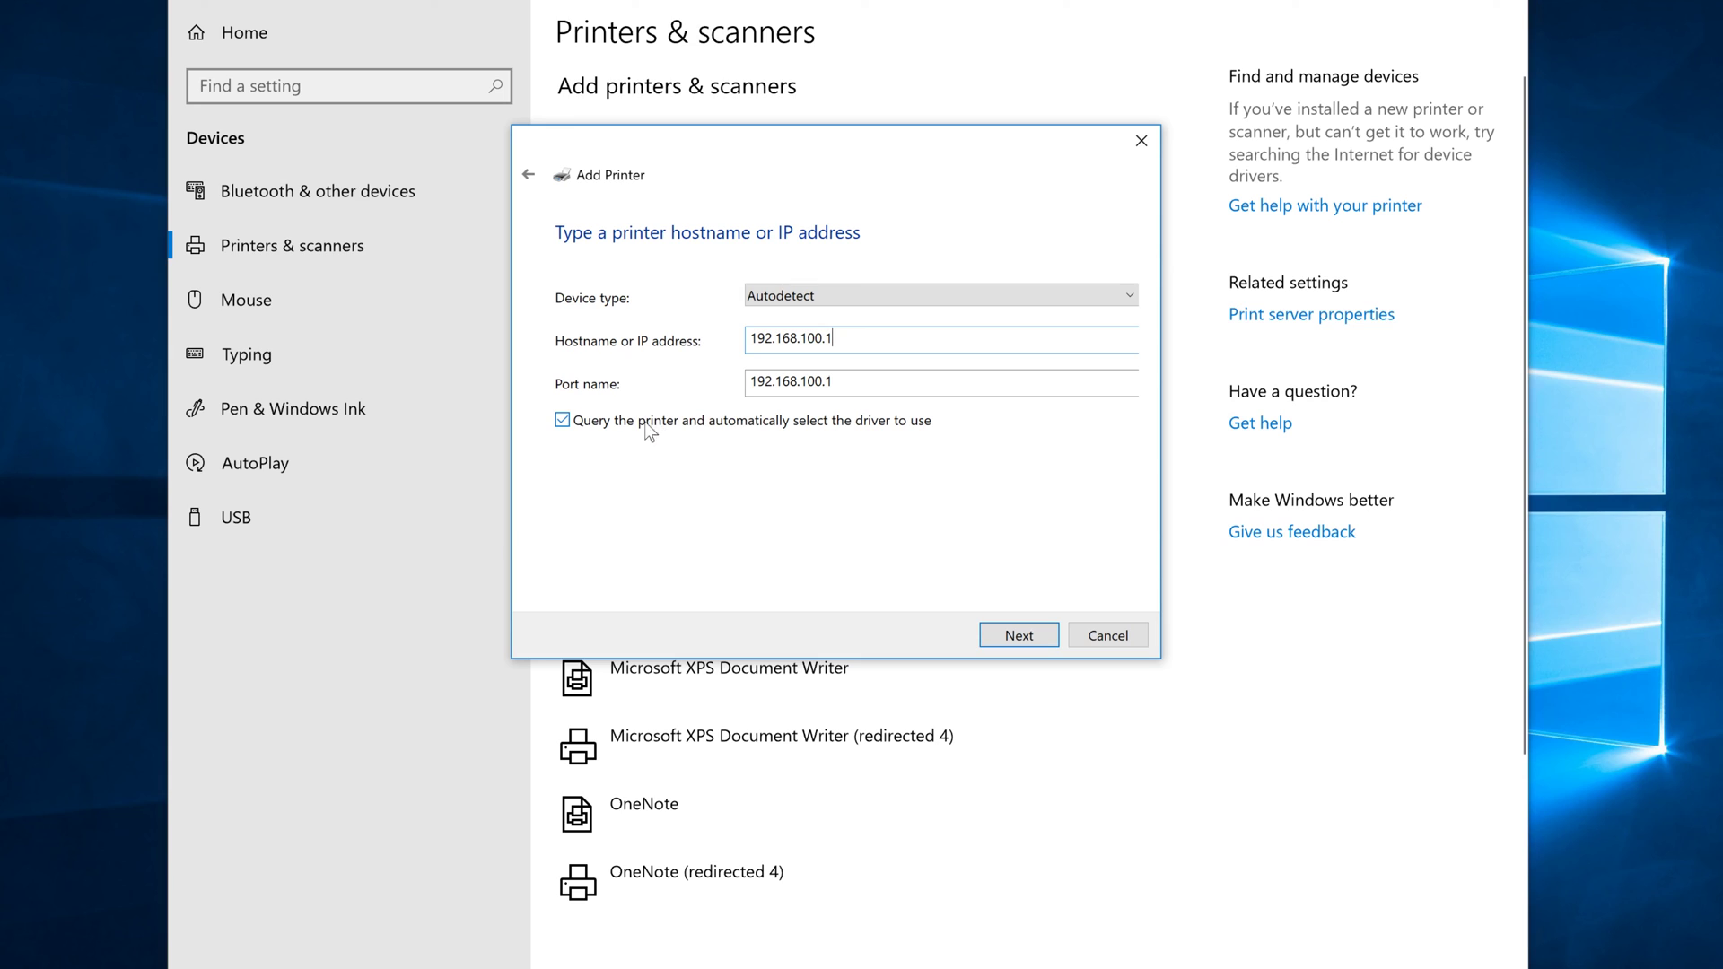
pyautogui.click(576, 429)
pyautogui.click(564, 420)
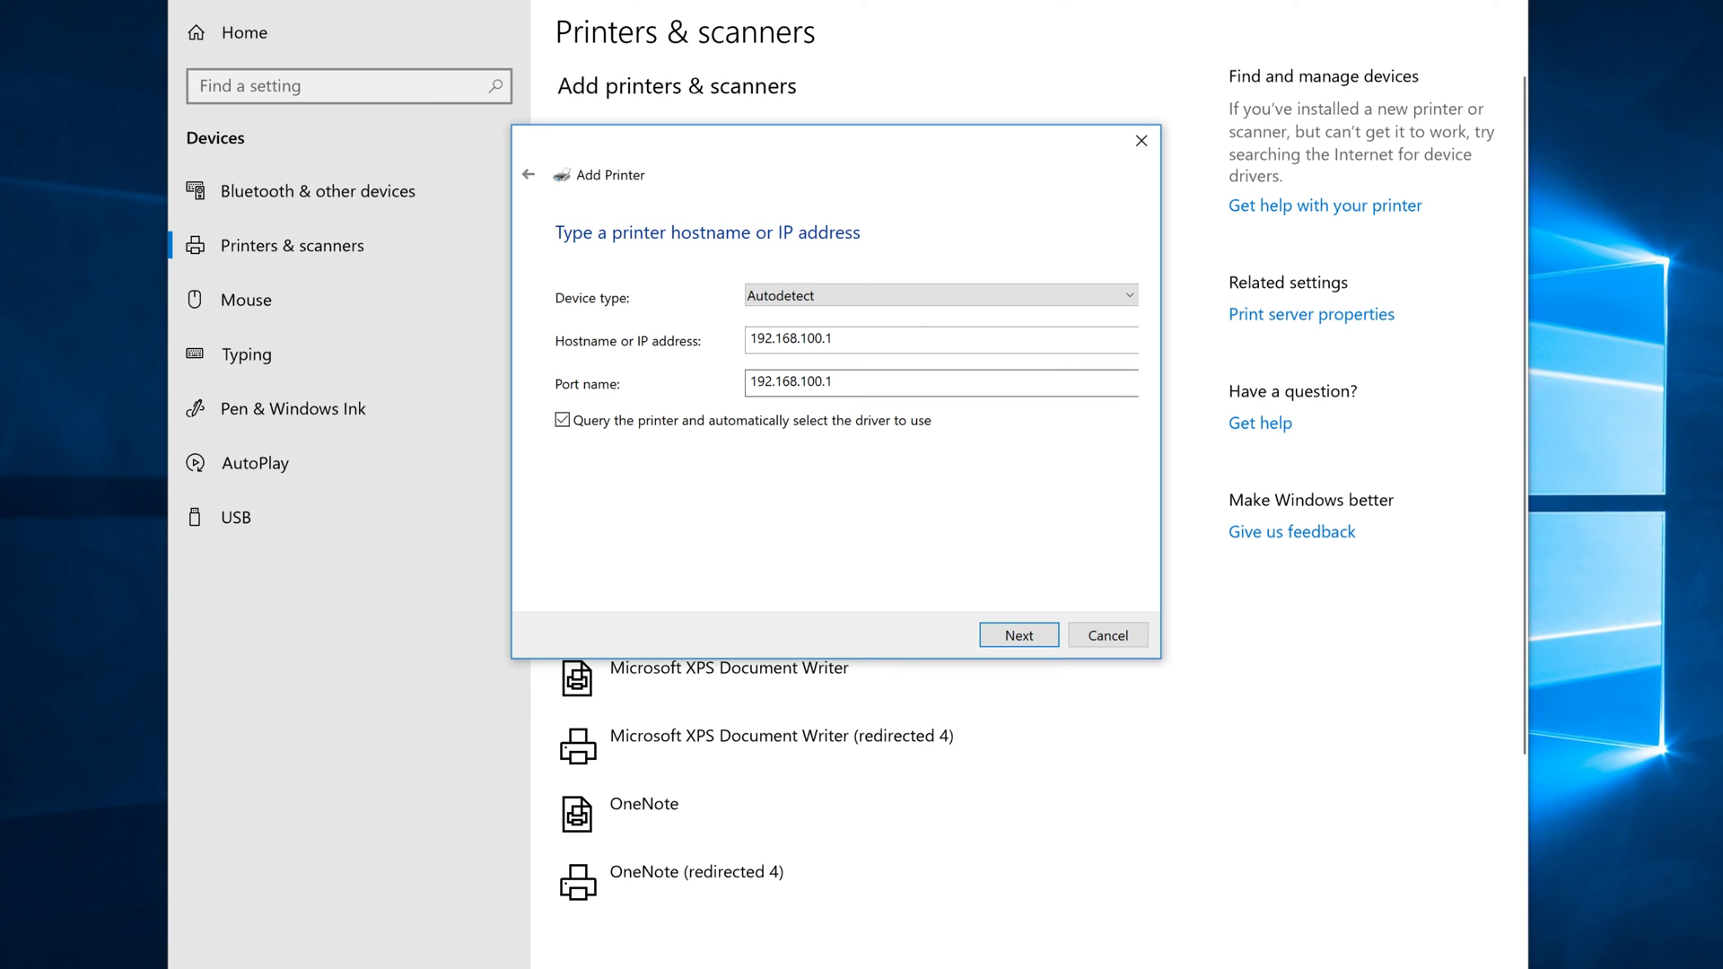
# Submit 192.168.100.1 for port detection, then cancel the Add Printer wizard
pyautogui.click(1017, 635)
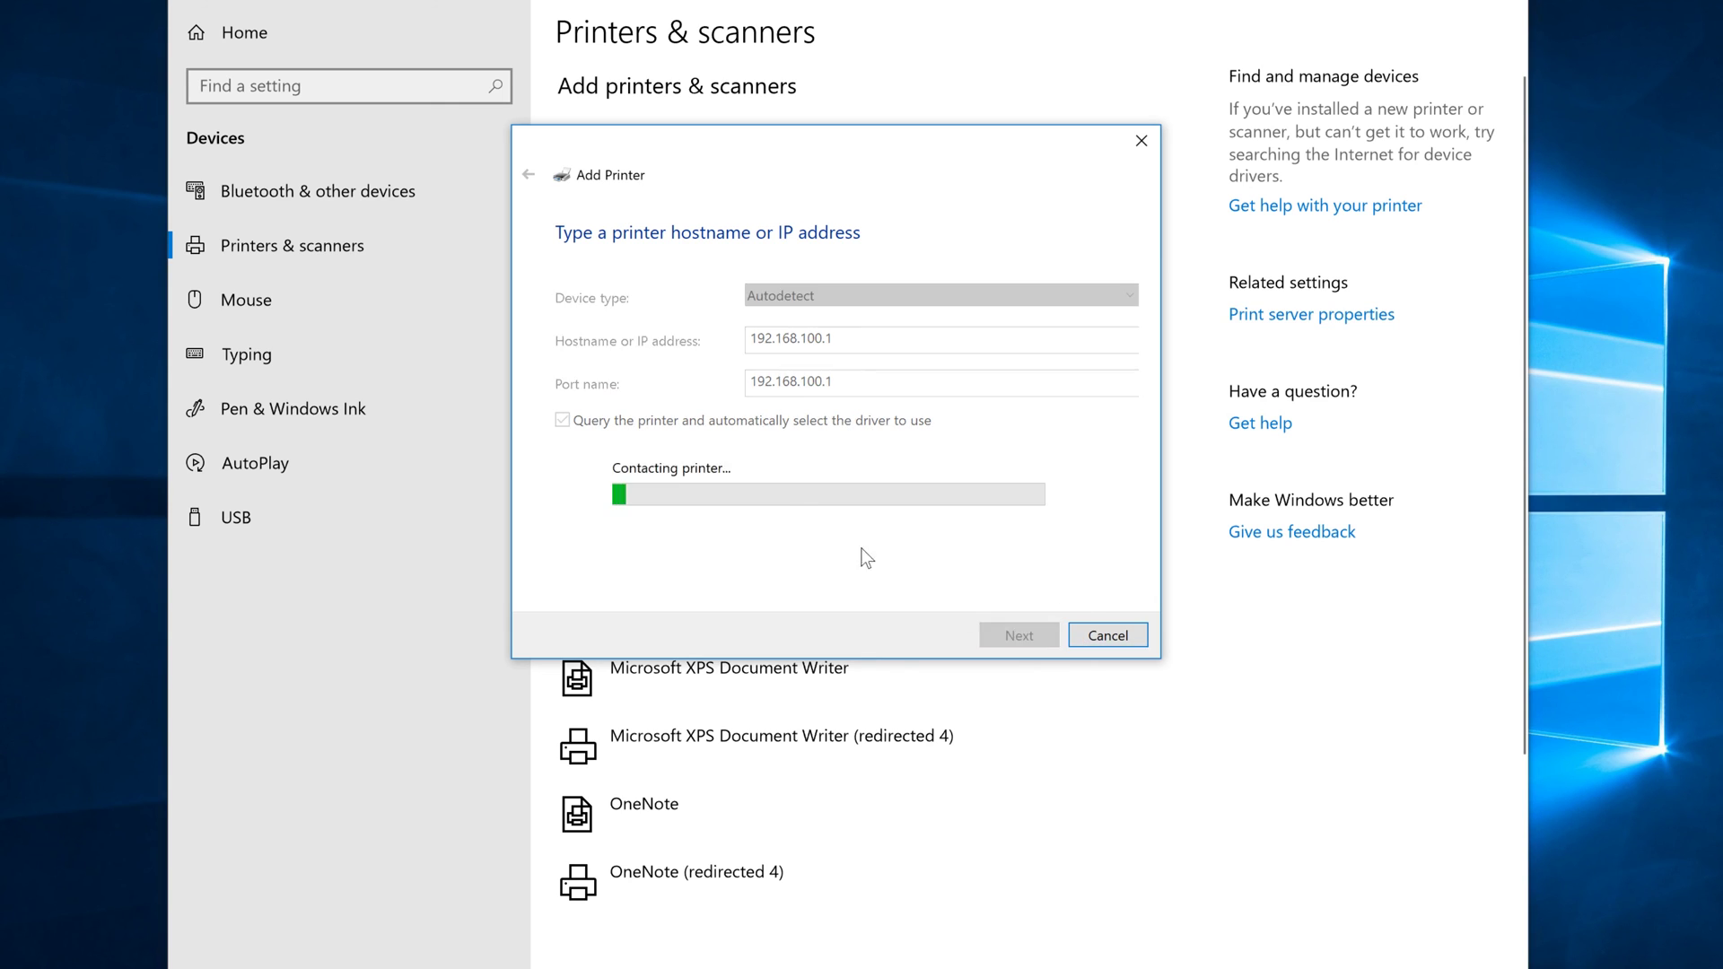
pyautogui.click(1091, 637)
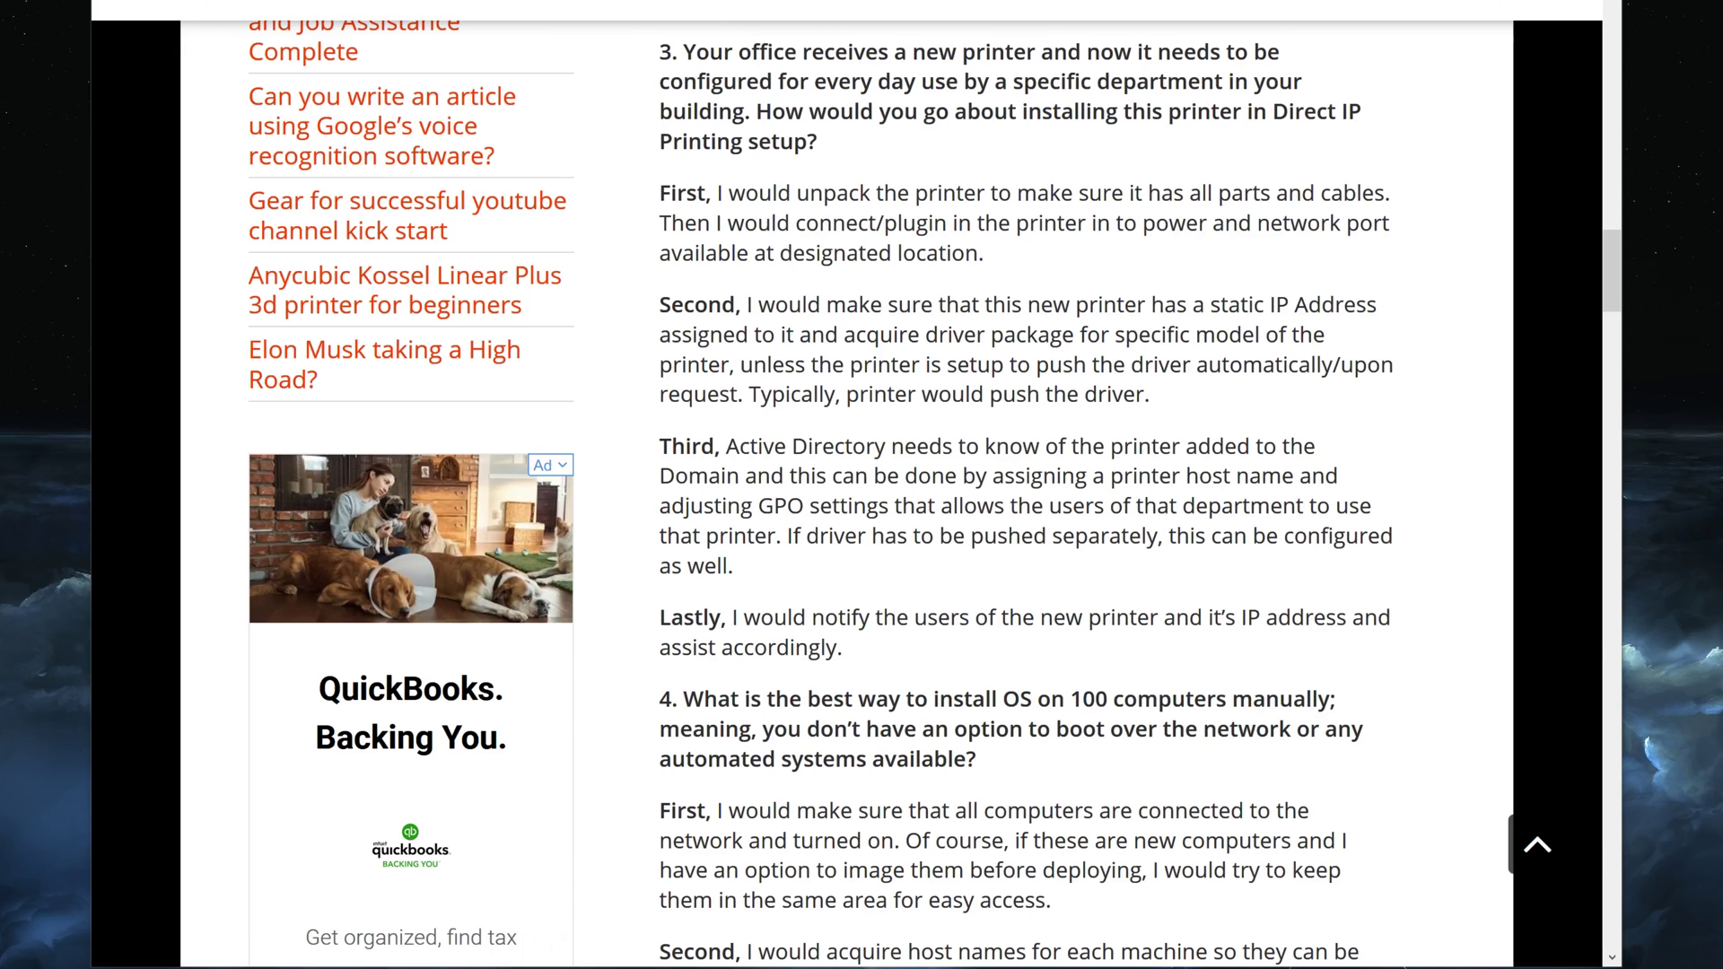
pyautogui.moveTo(659, 625); pyautogui.dragTo(891, 648)
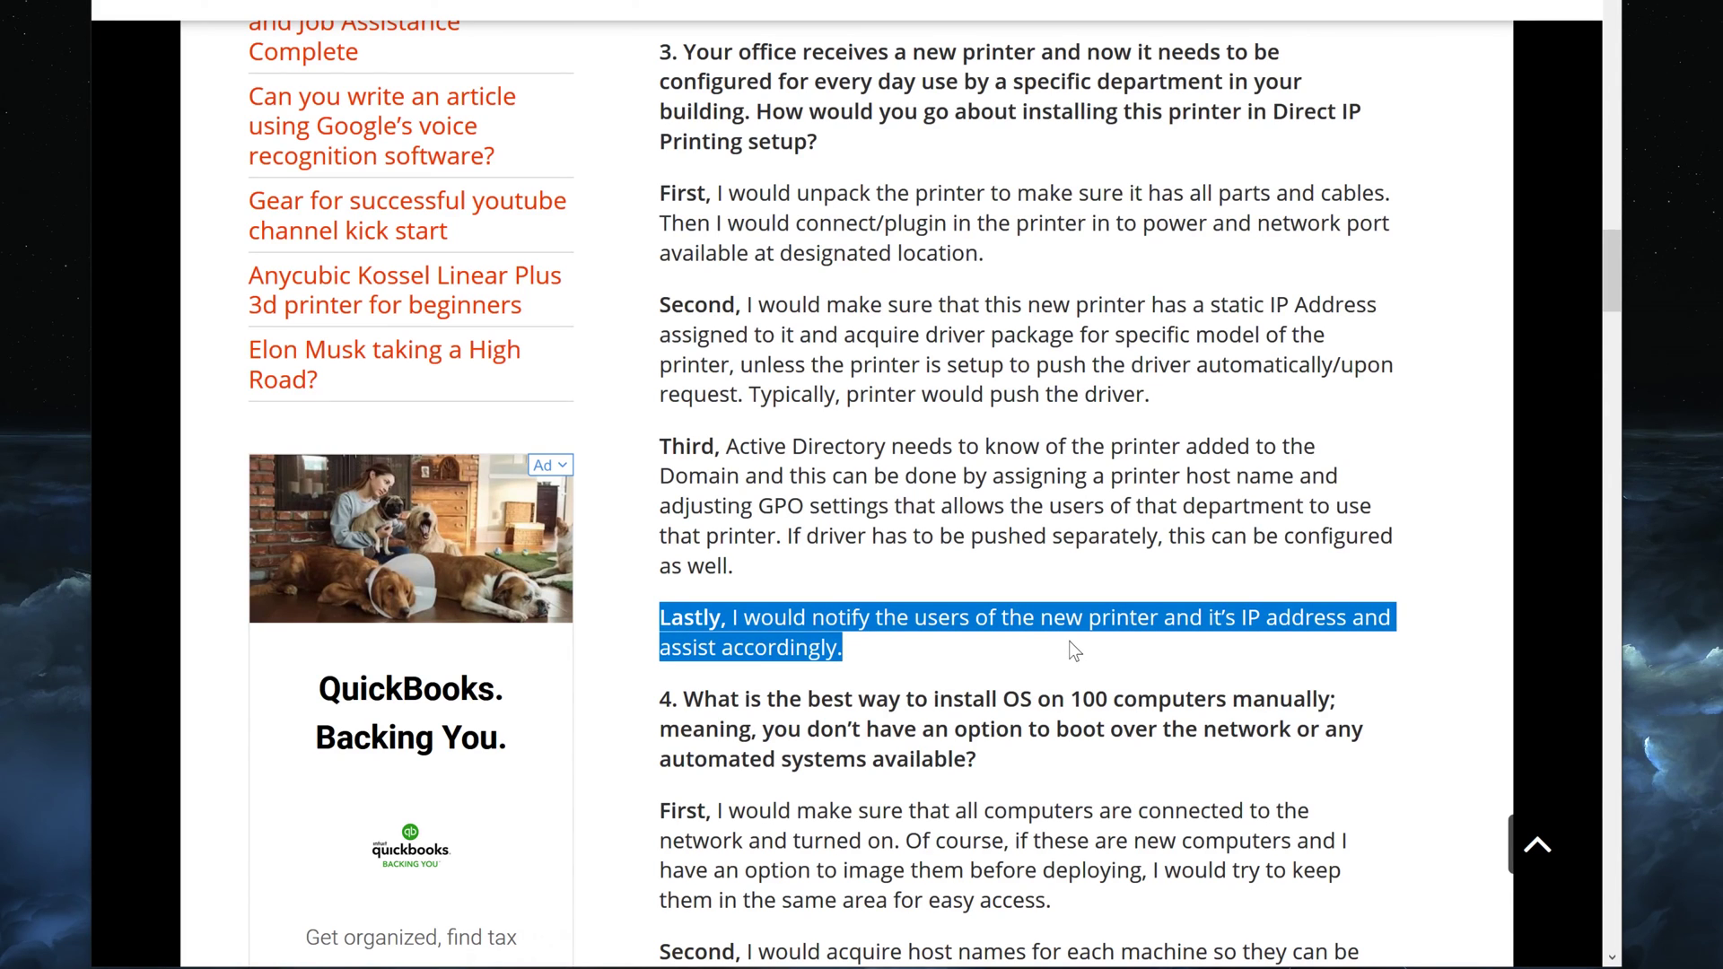
pyautogui.click(983, 643)
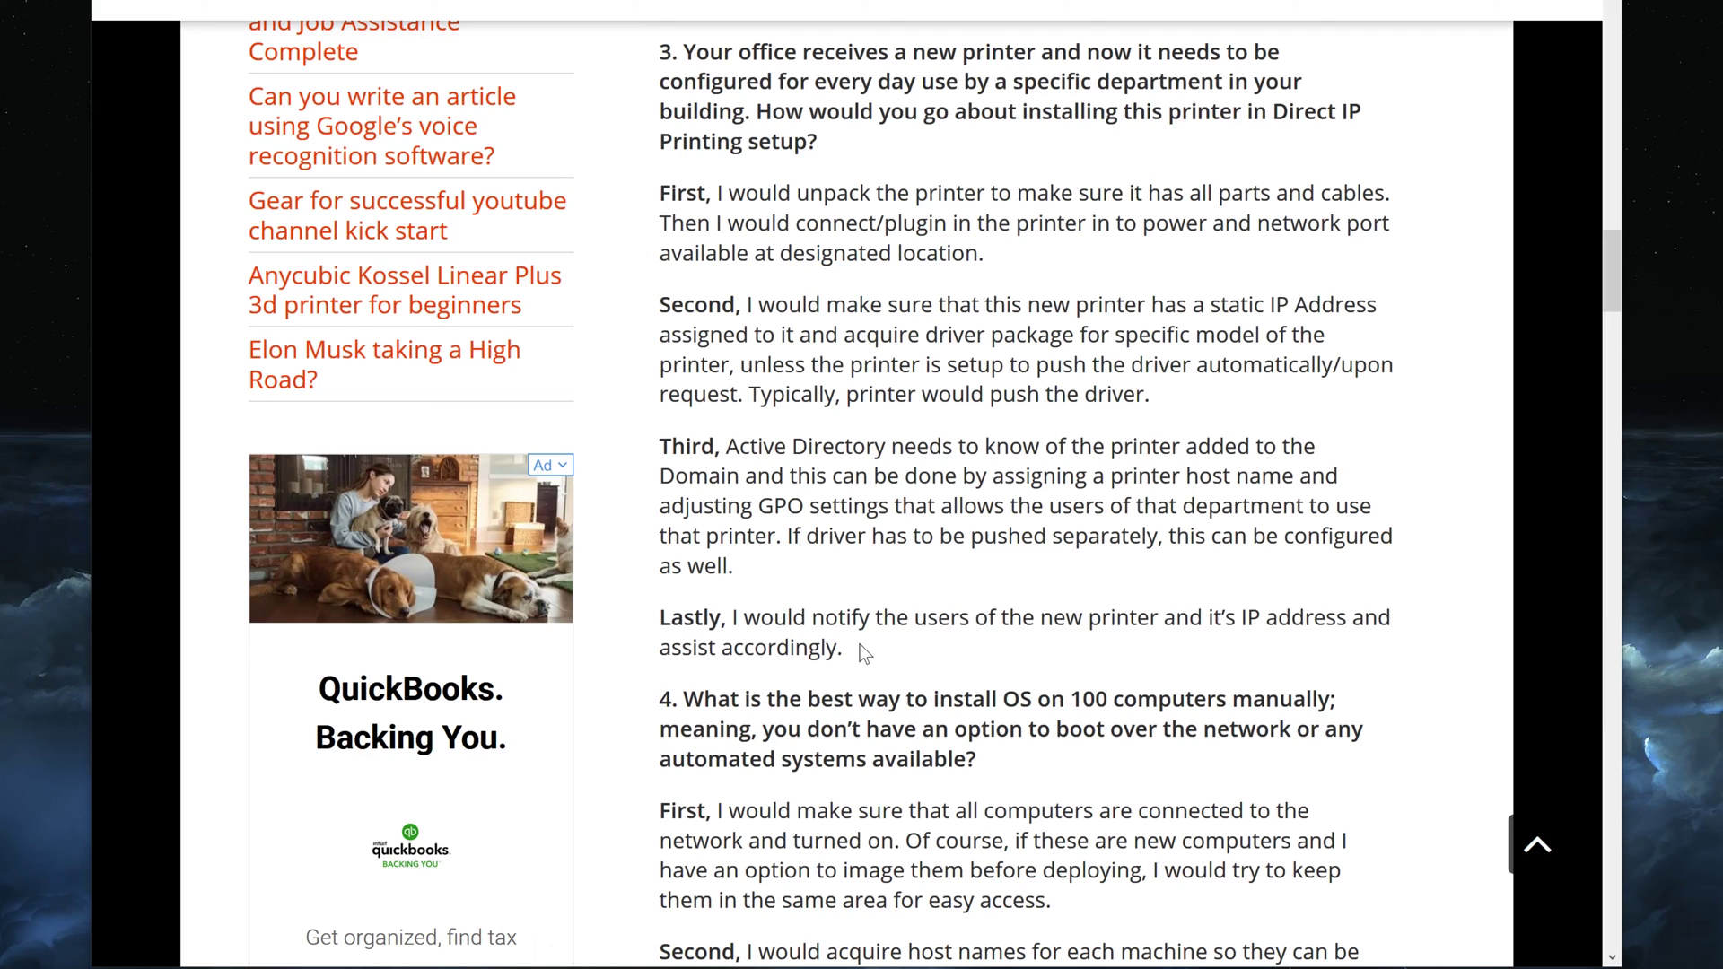
pyautogui.moveTo(721, 617); pyautogui.dragTo(657, 633)
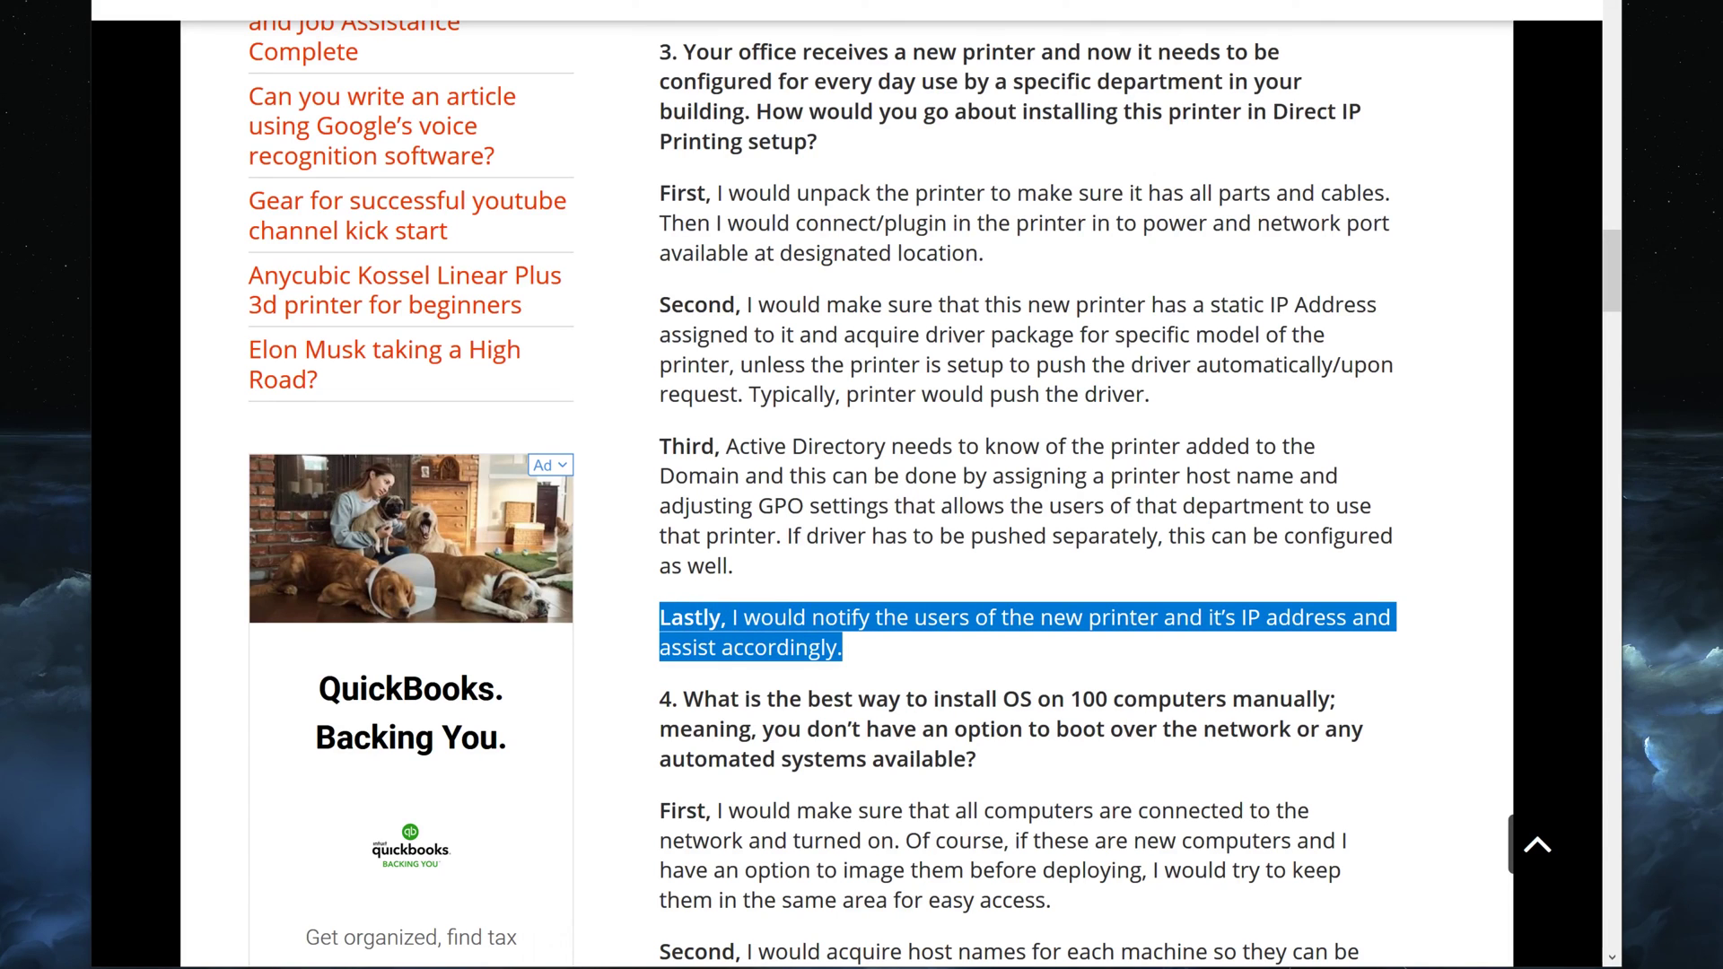
pyautogui.click(657, 637)
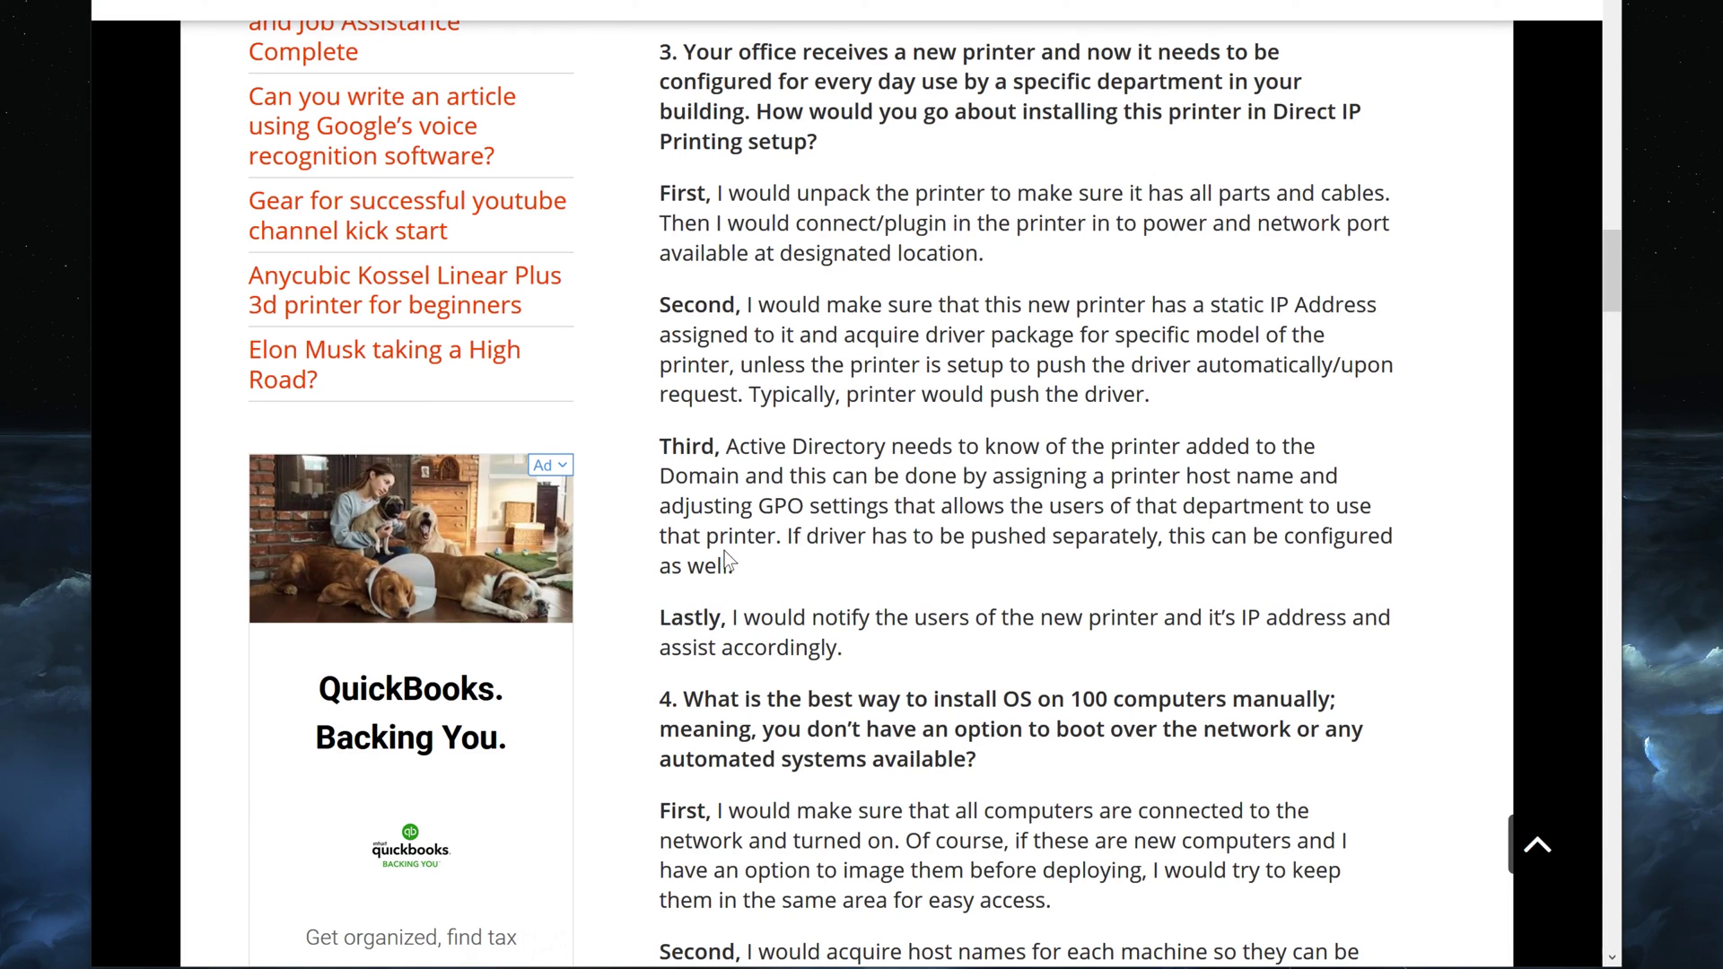